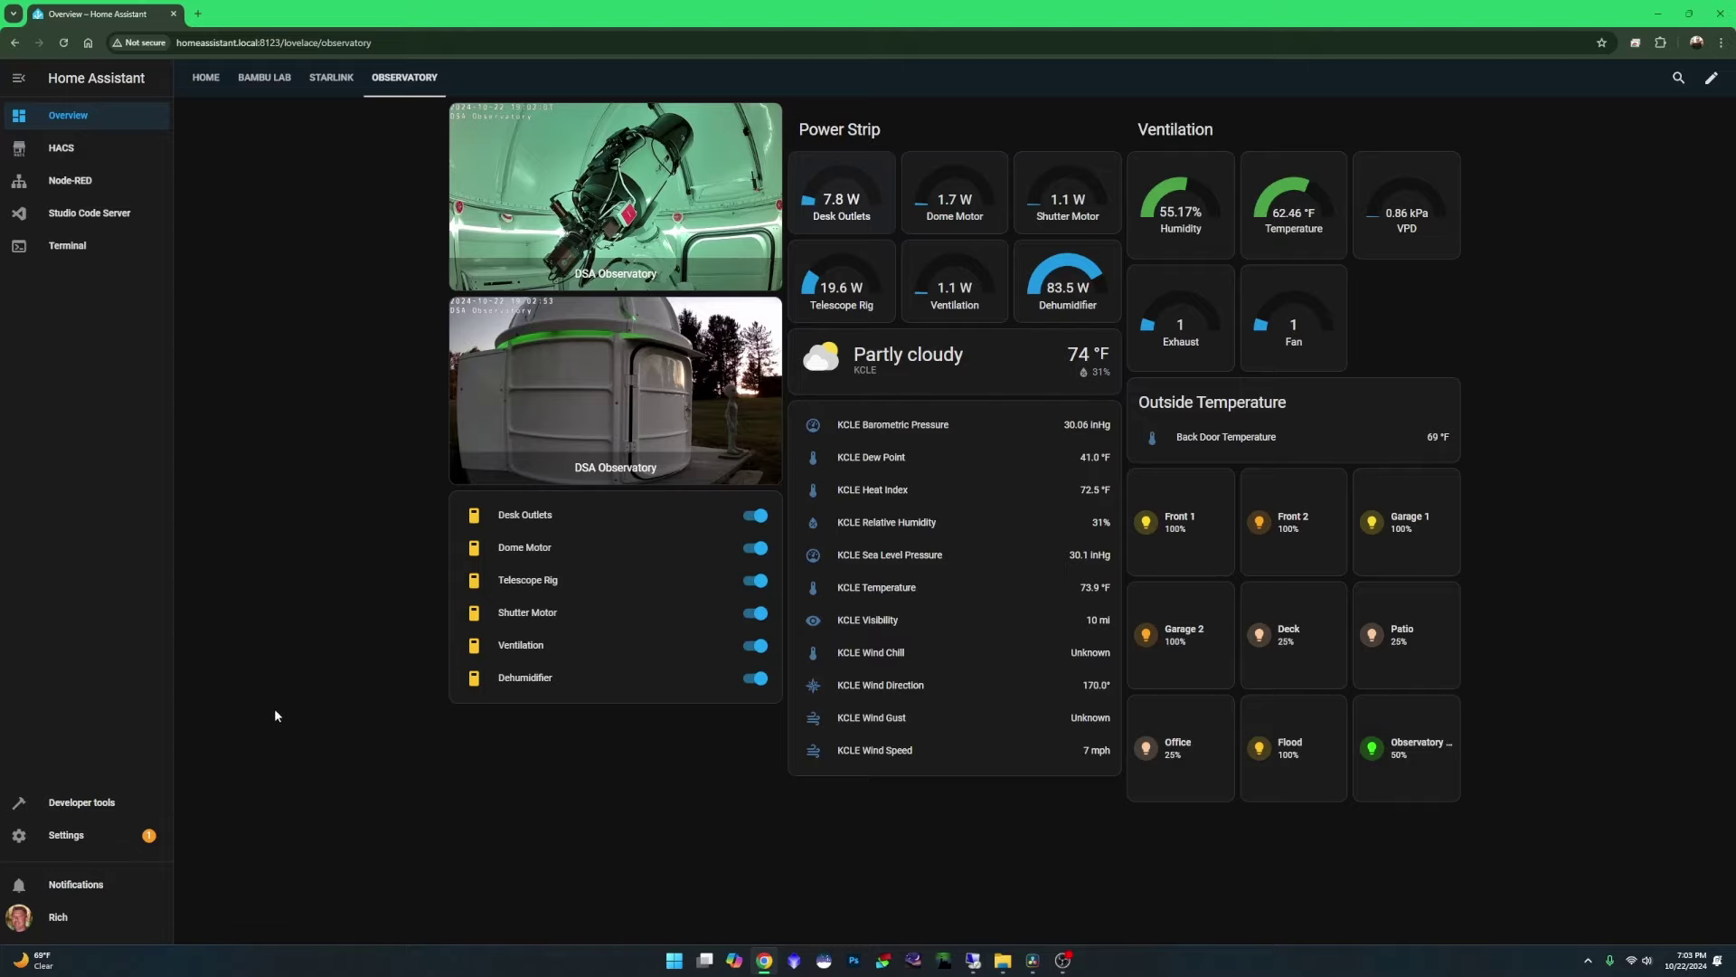
Browse the Add-on Store from Settings > Add-ons, searching for 'node'.
click(73, 833)
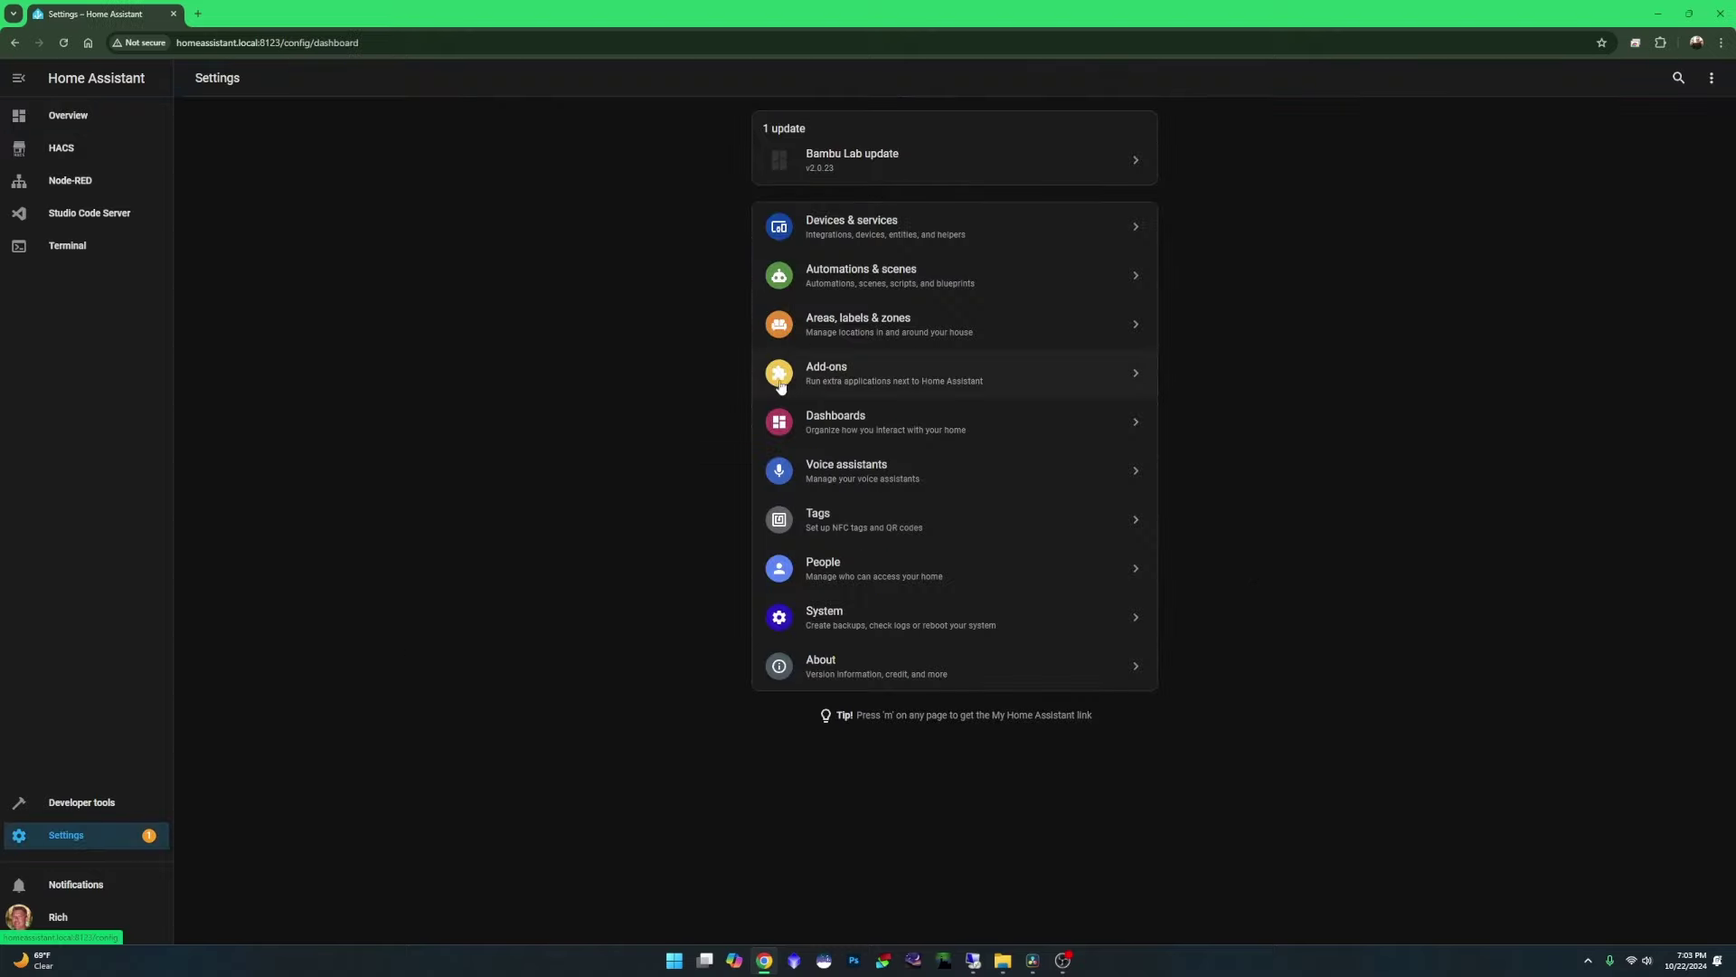
click(781, 386)
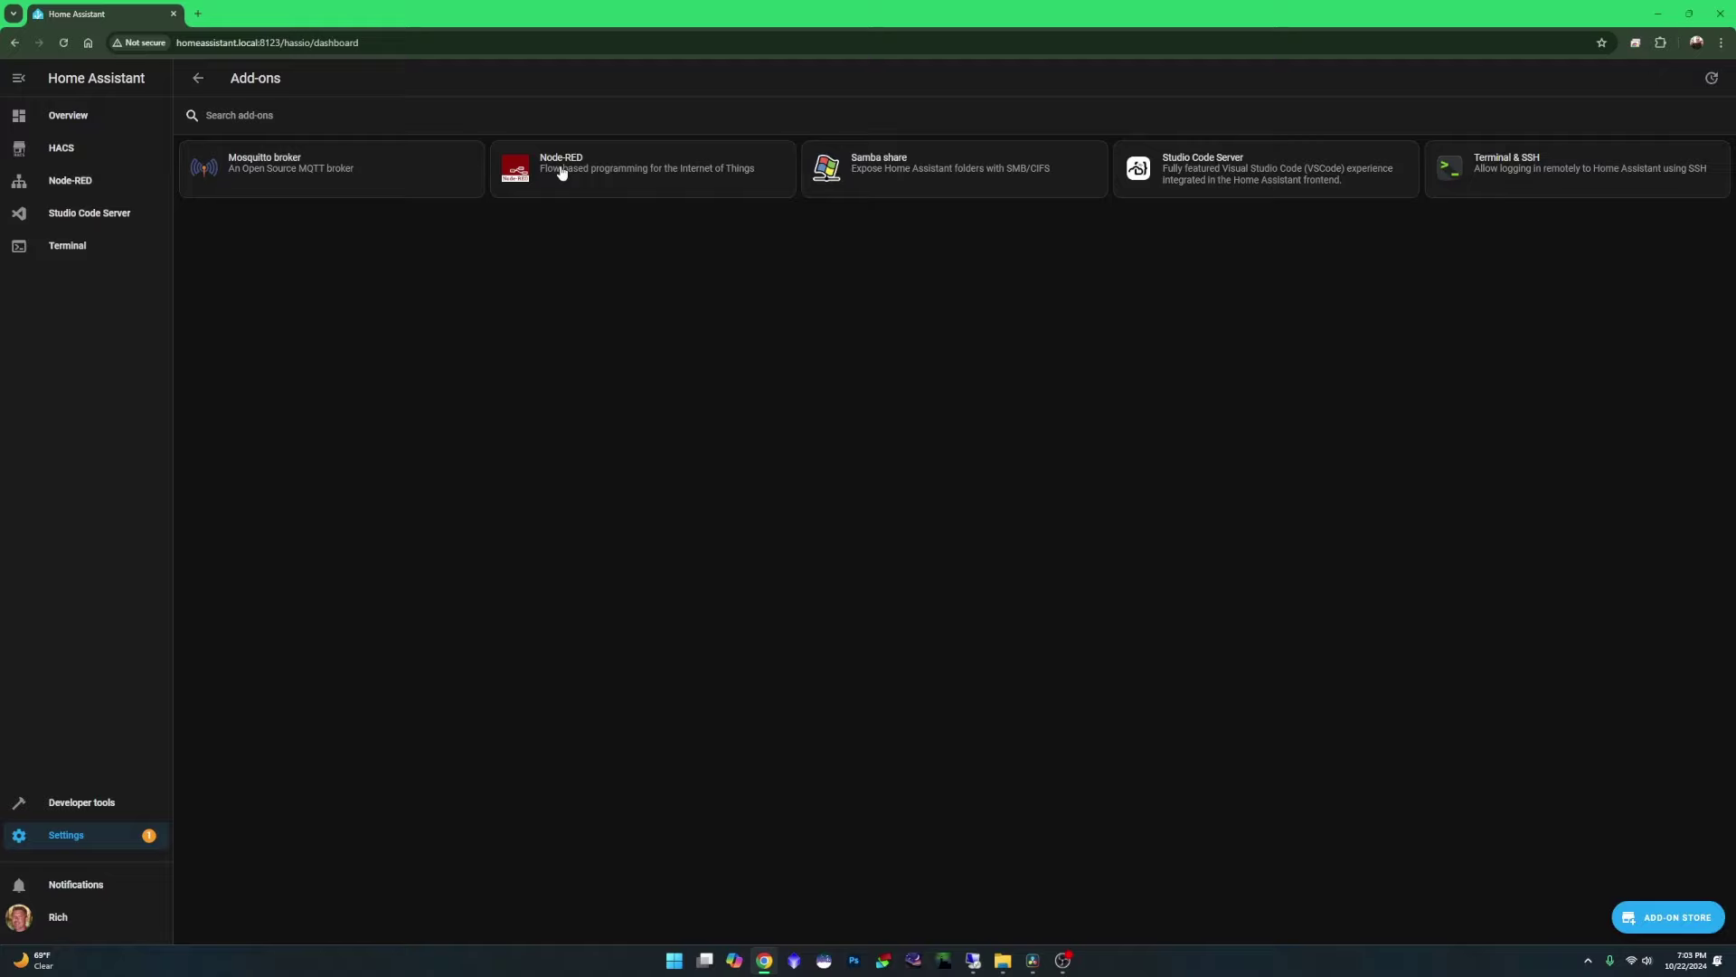
click(1659, 933)
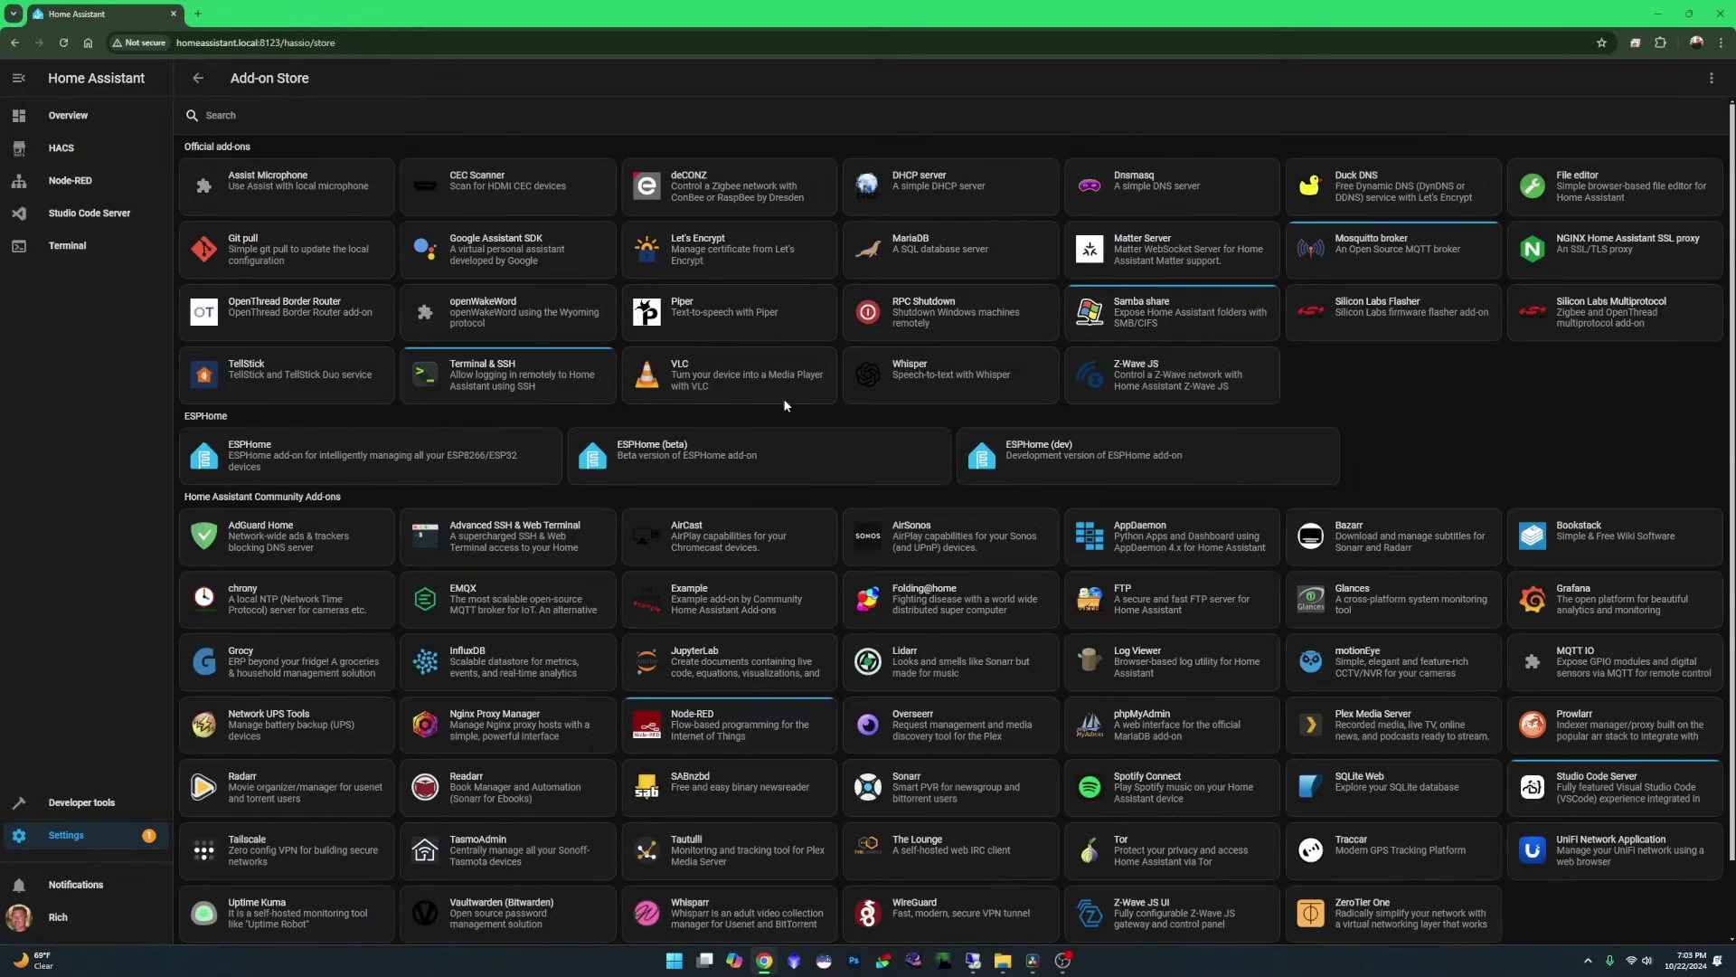
text(node)
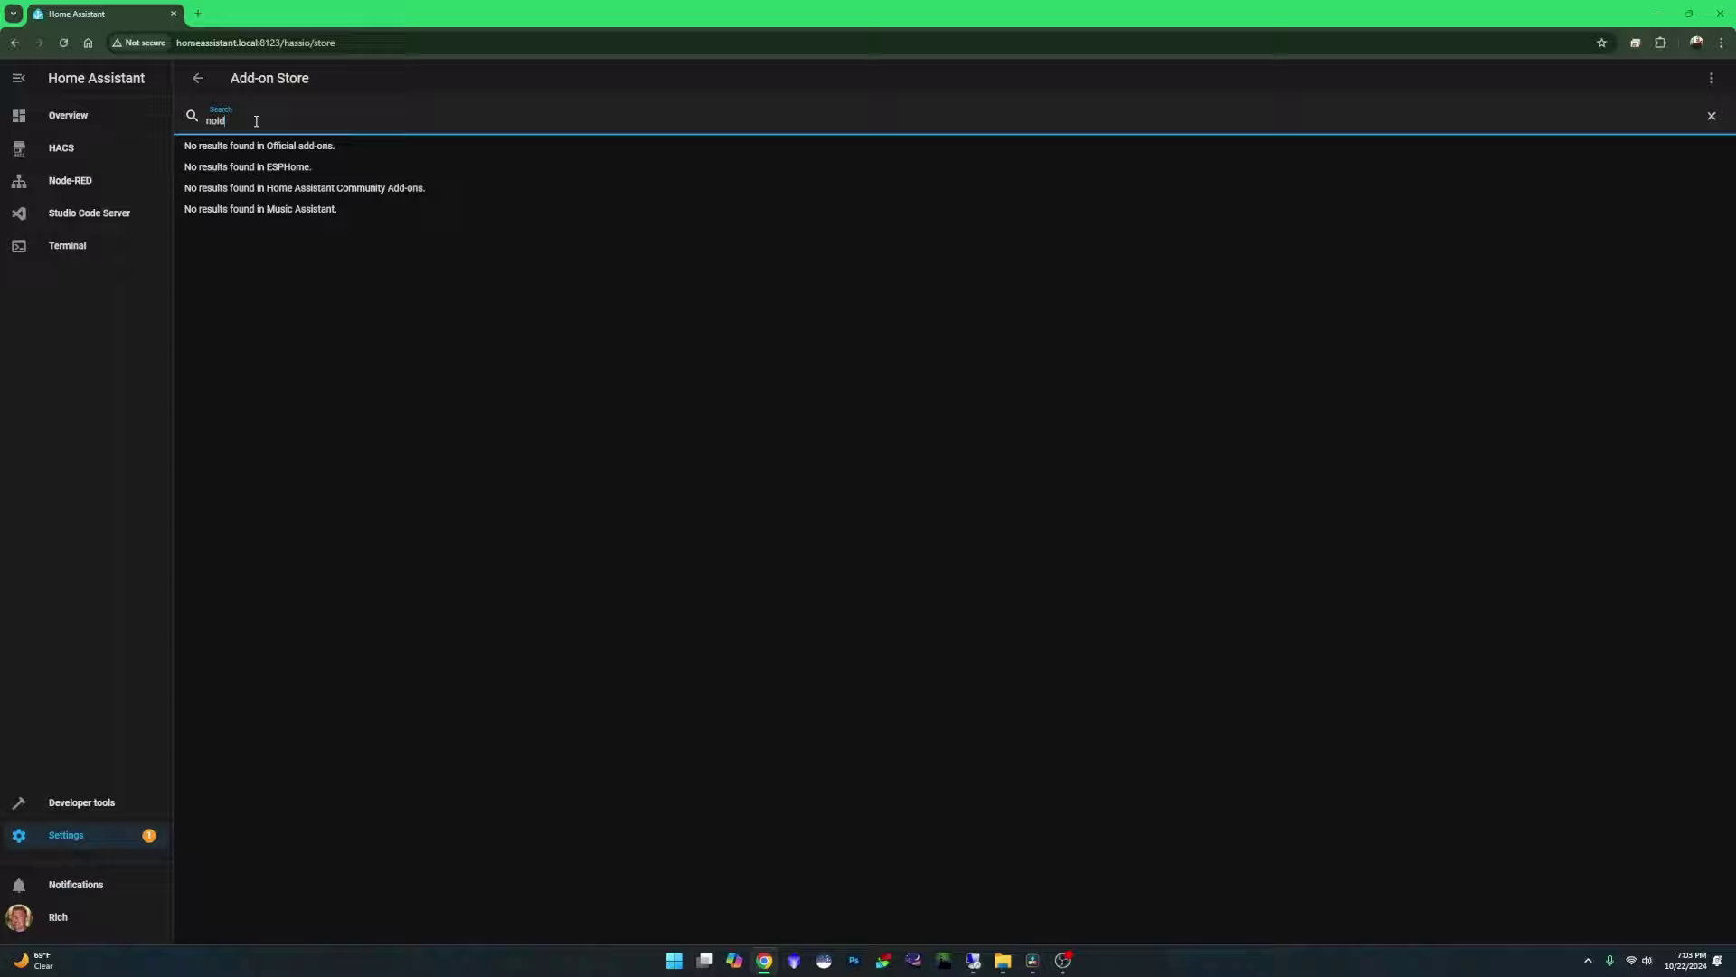
Check the installed Node-RED add-on's info page, then open the Node-RED editor.
click(198, 78)
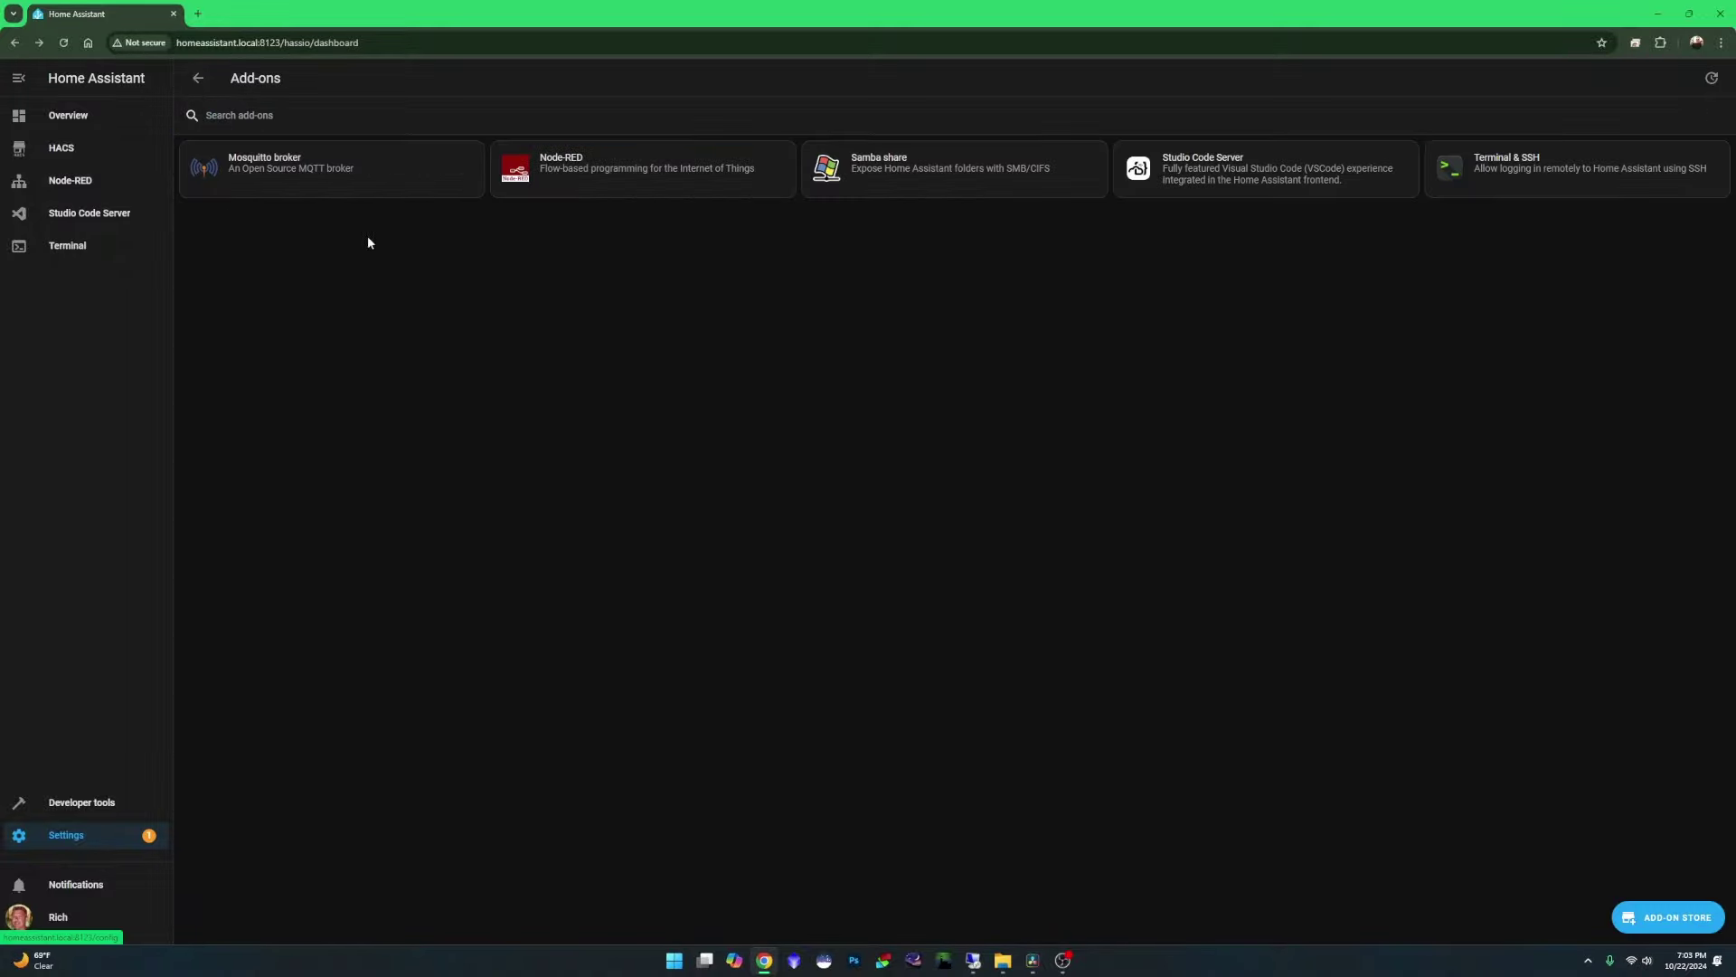
click(561, 172)
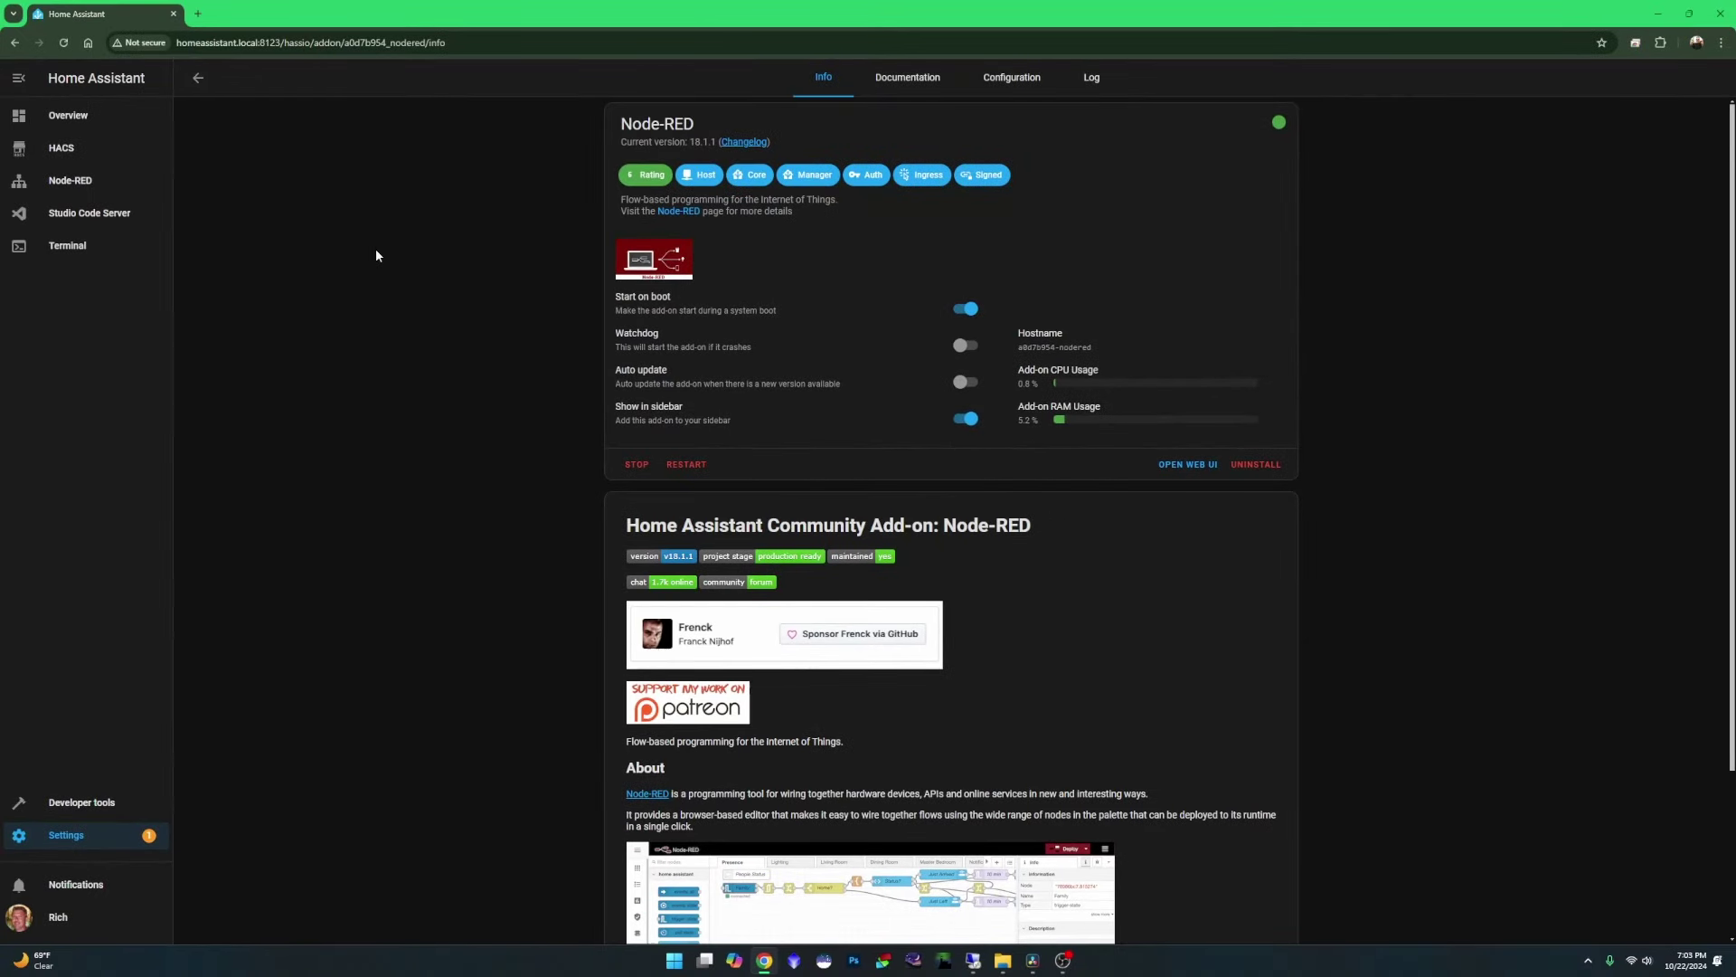
click(193, 78)
click(82, 182)
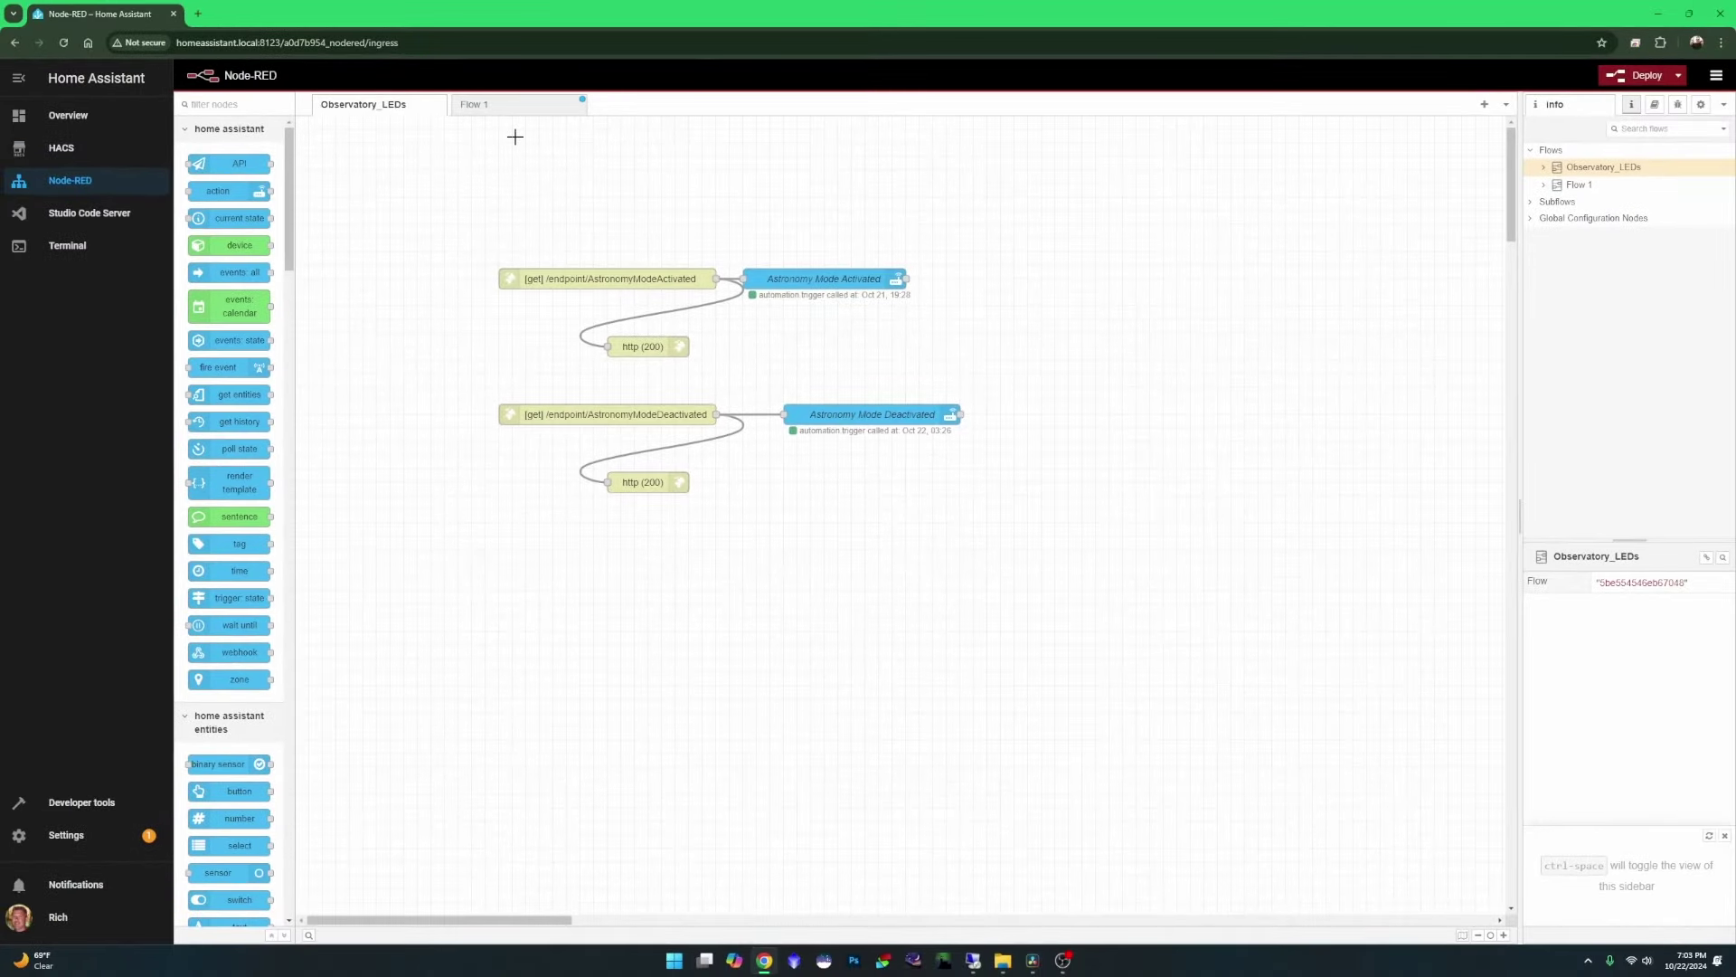
Place an http in, an http response and an action node on the empty Flow 1 canvas.
click(507, 106)
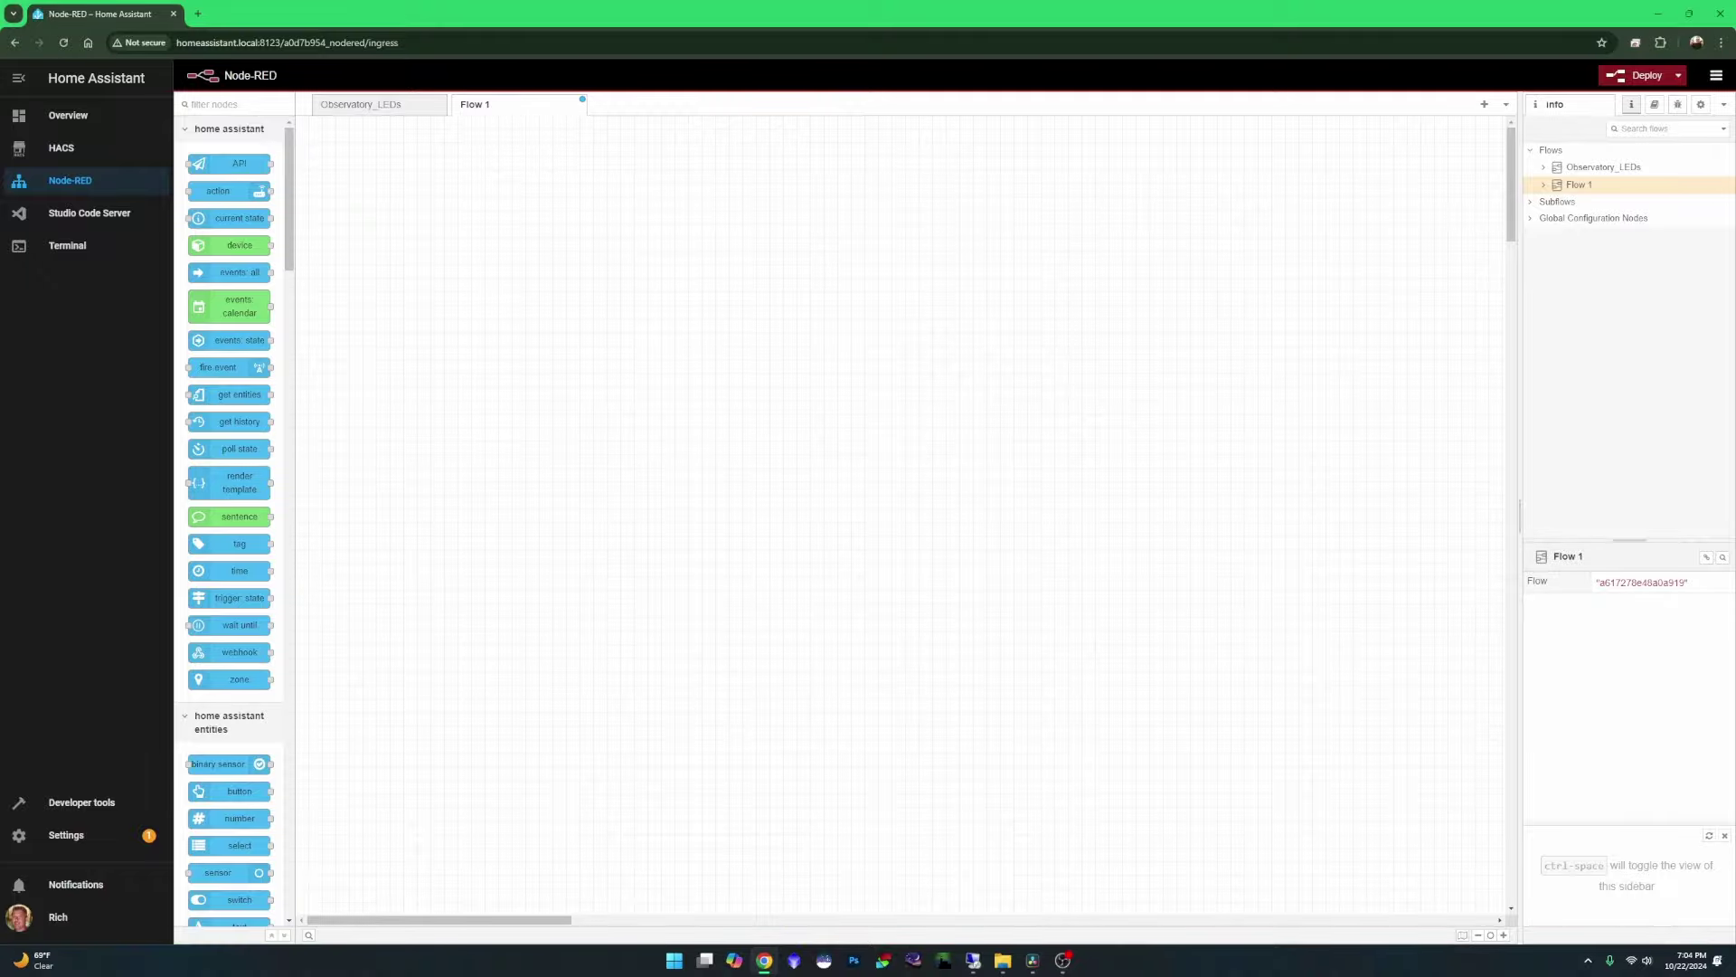
drag(287, 209, 329, 498)
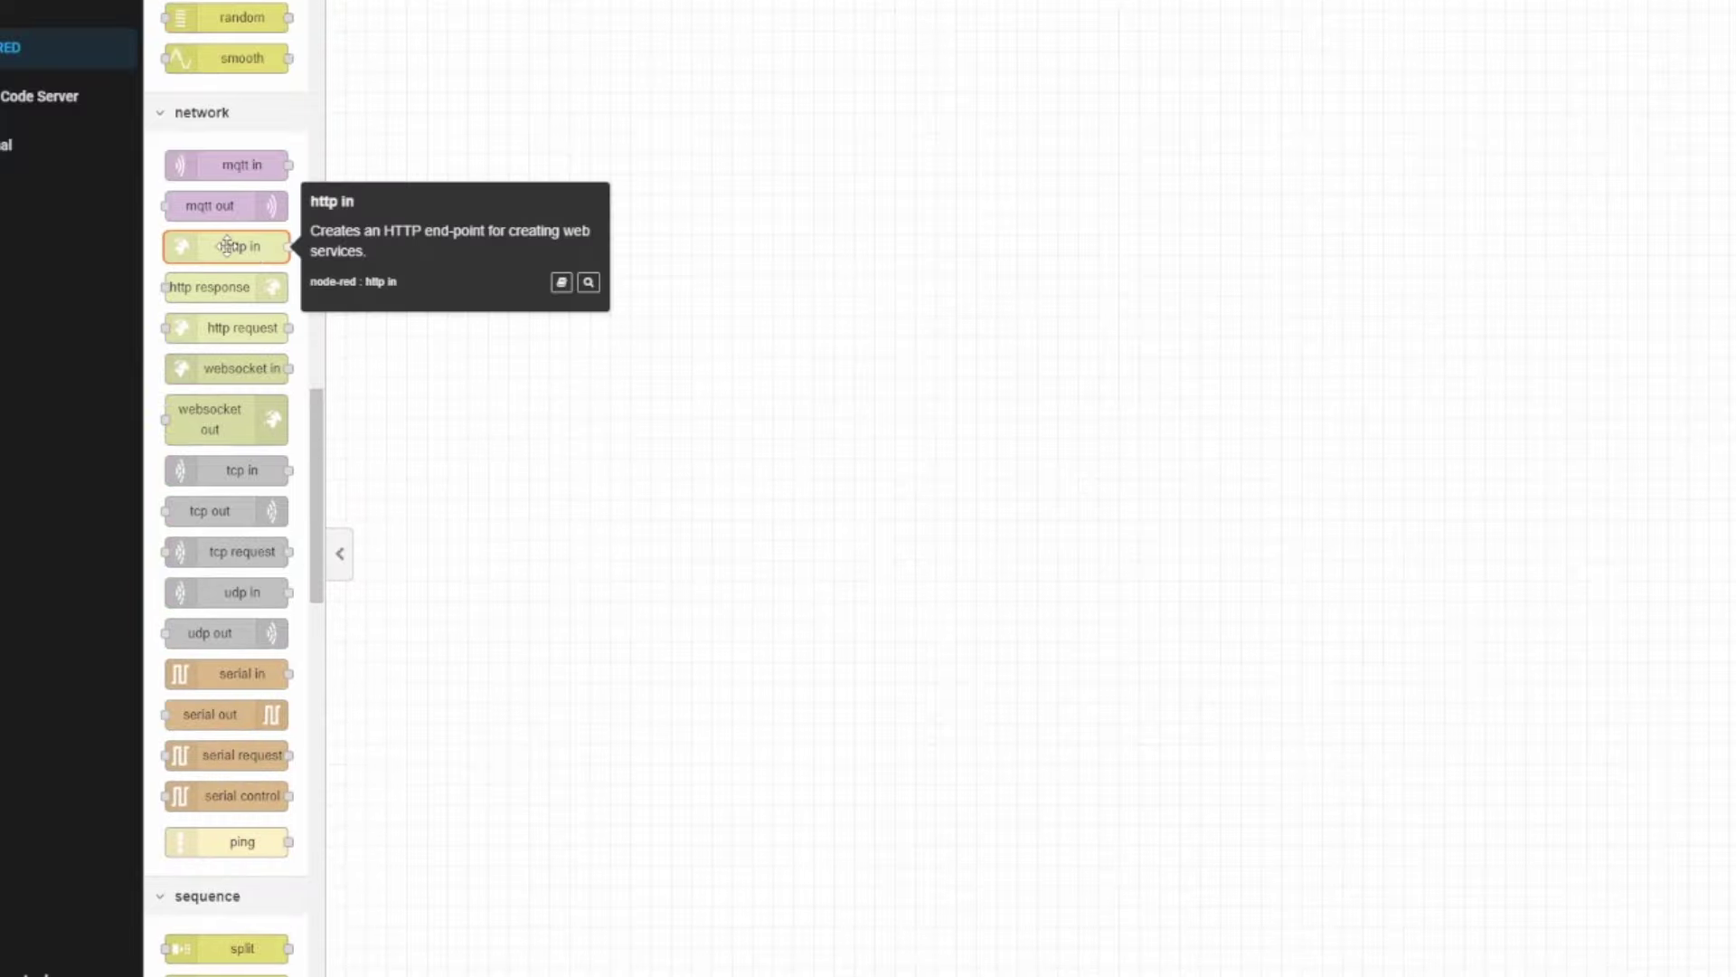
drag(230, 245, 936, 280)
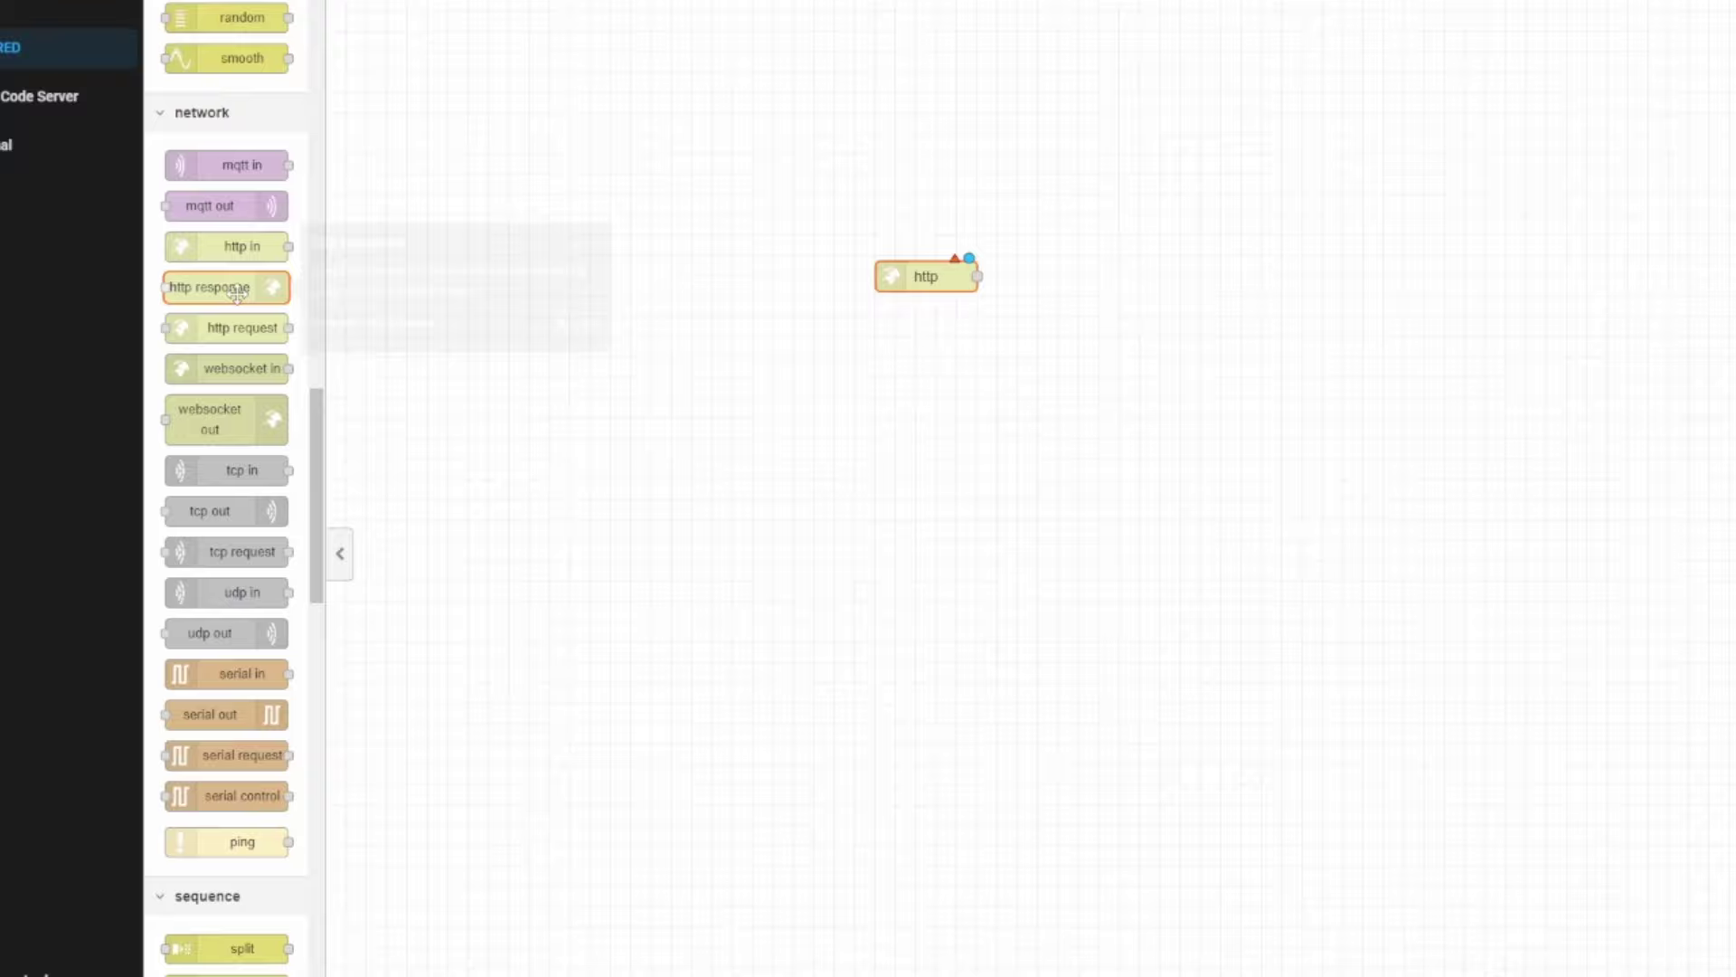
drag(237, 291, 978, 402)
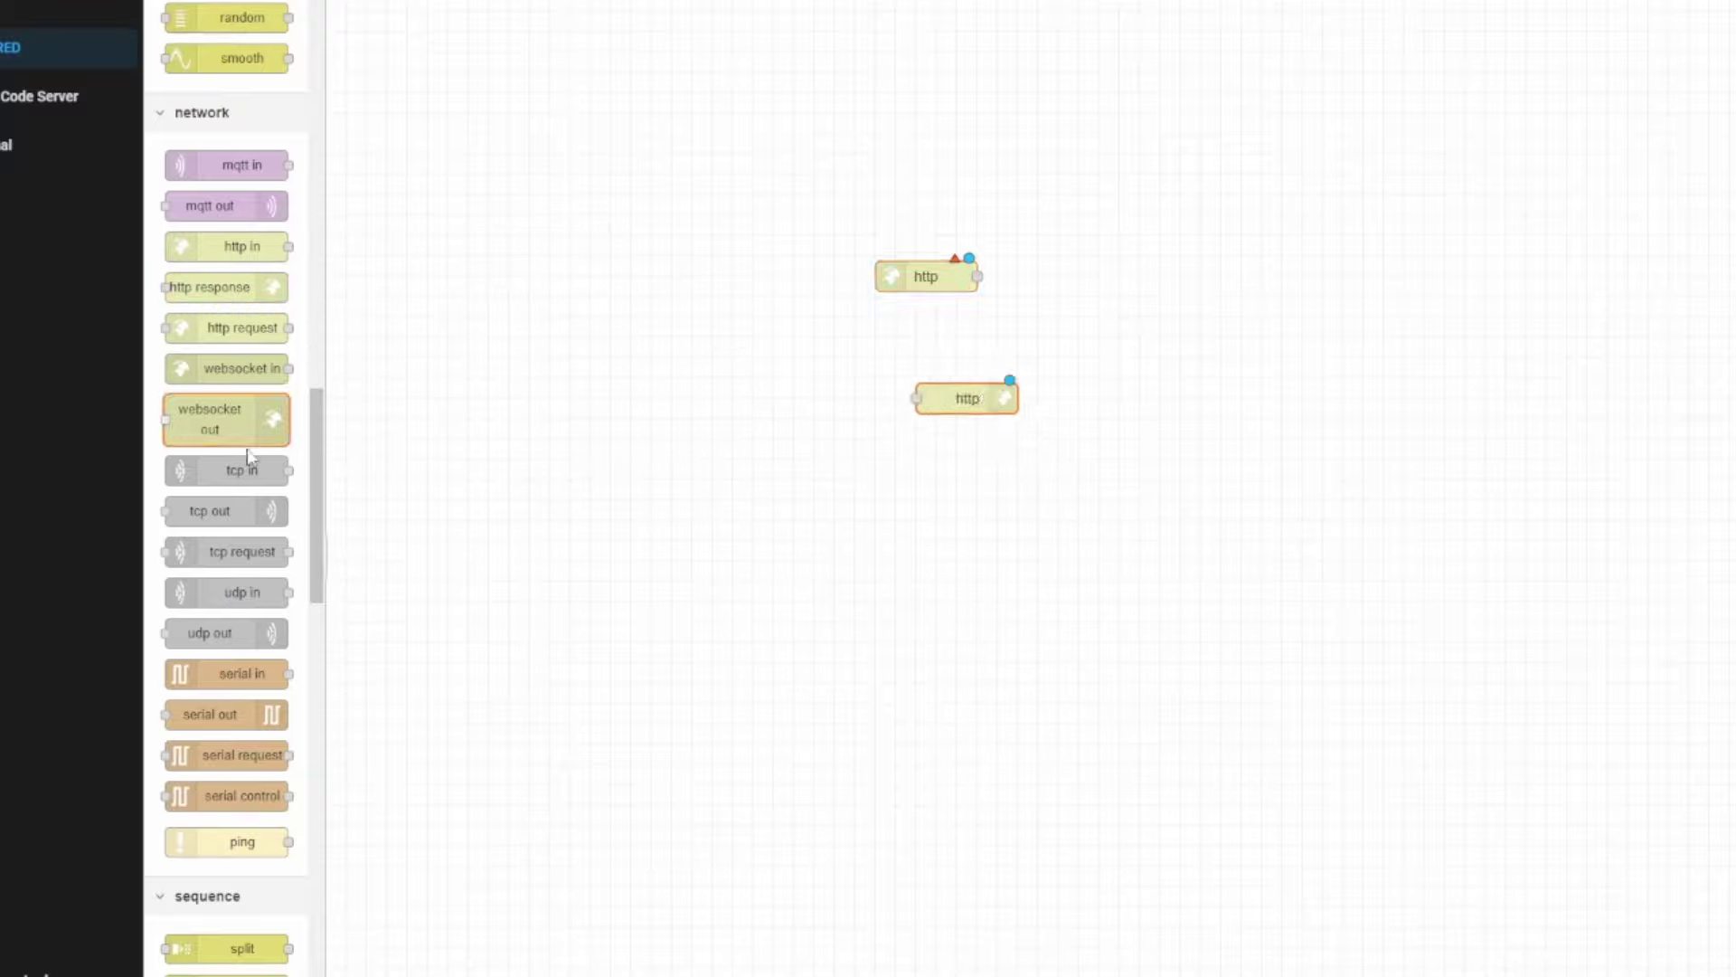
drag(313, 415, 313, 14)
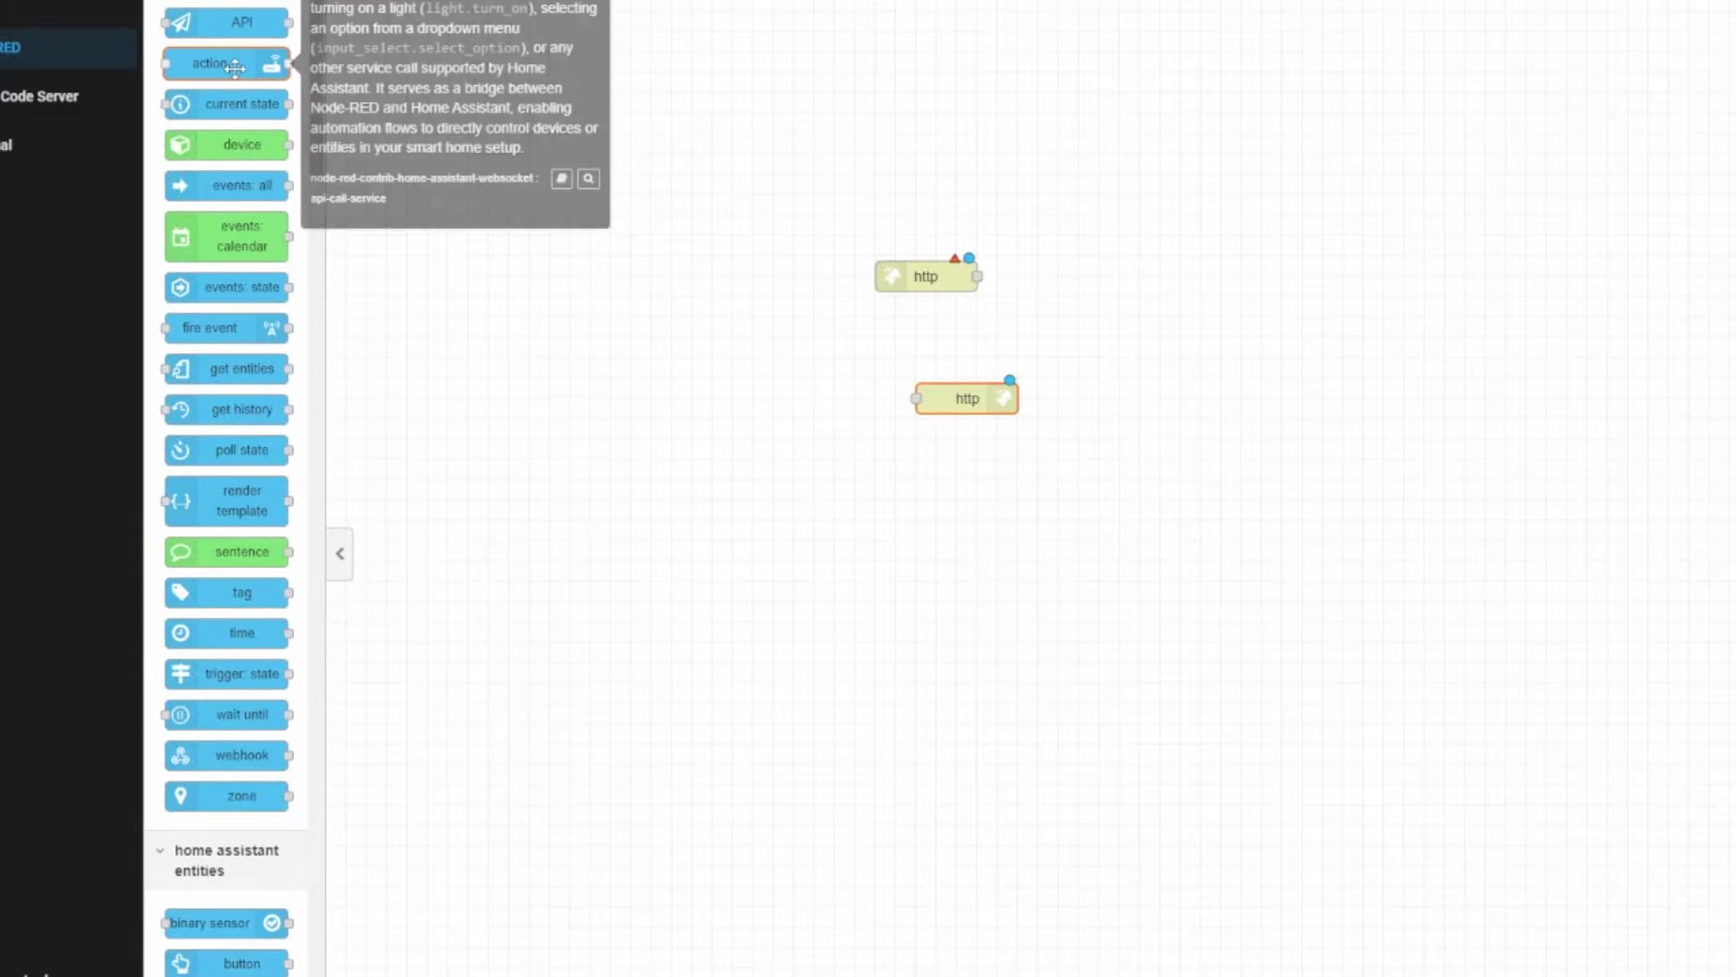
drag(222, 63, 1186, 316)
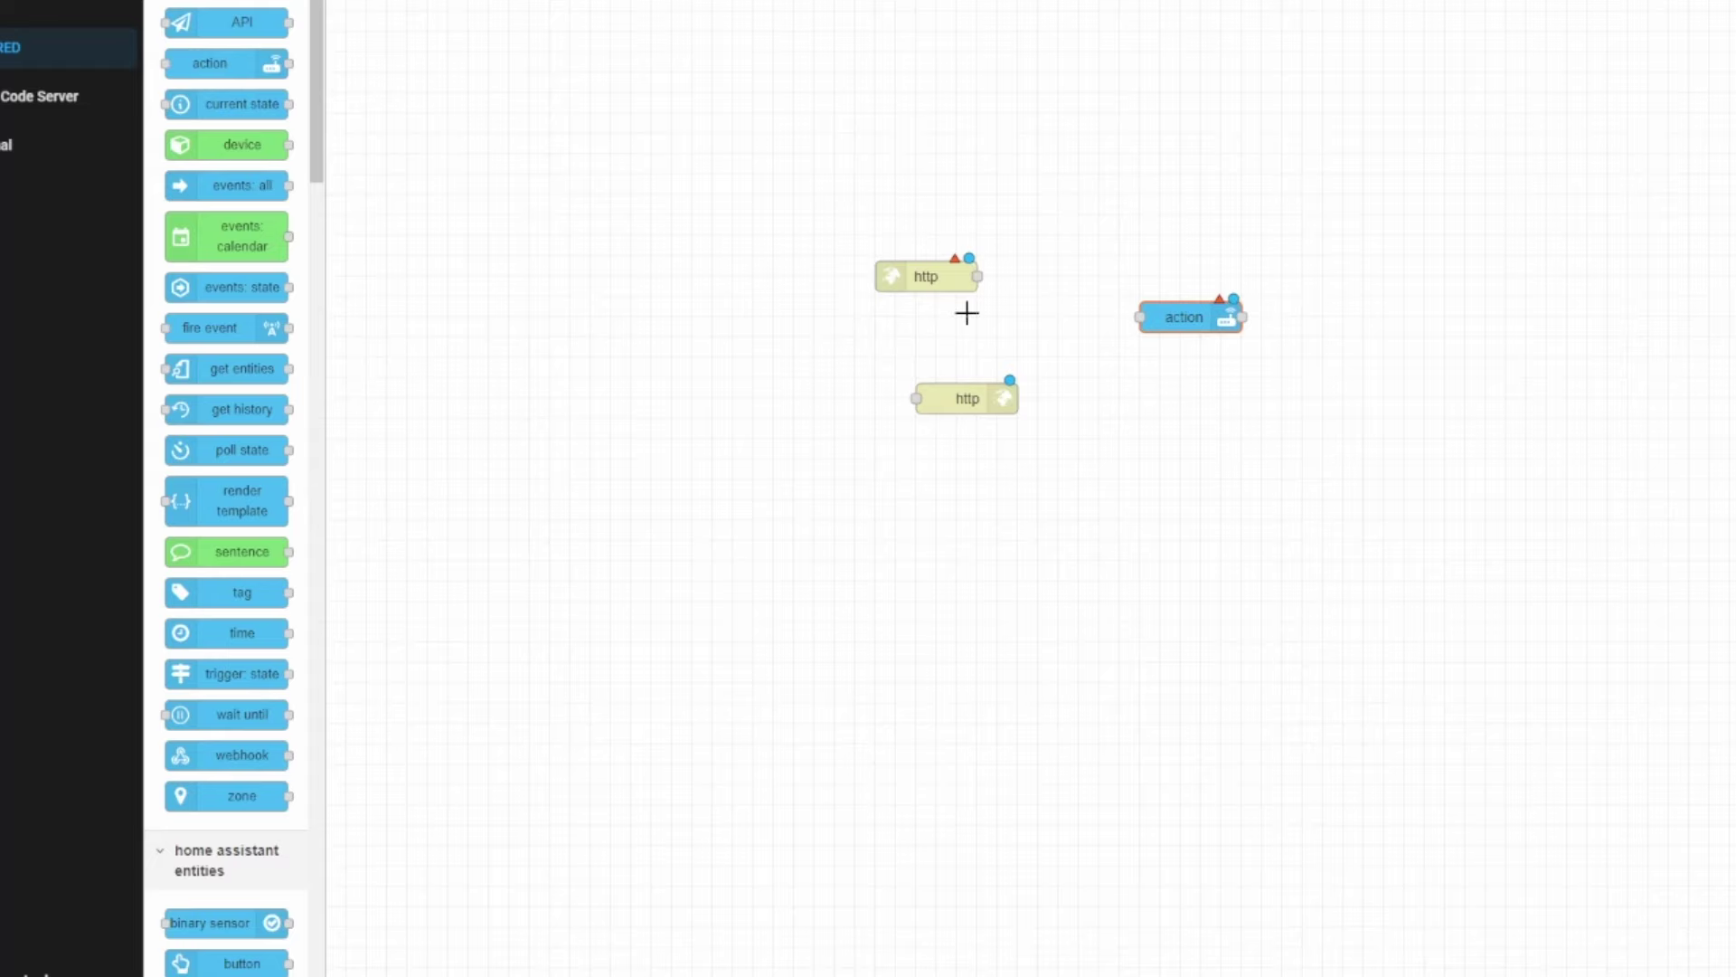
double_click(924, 273)
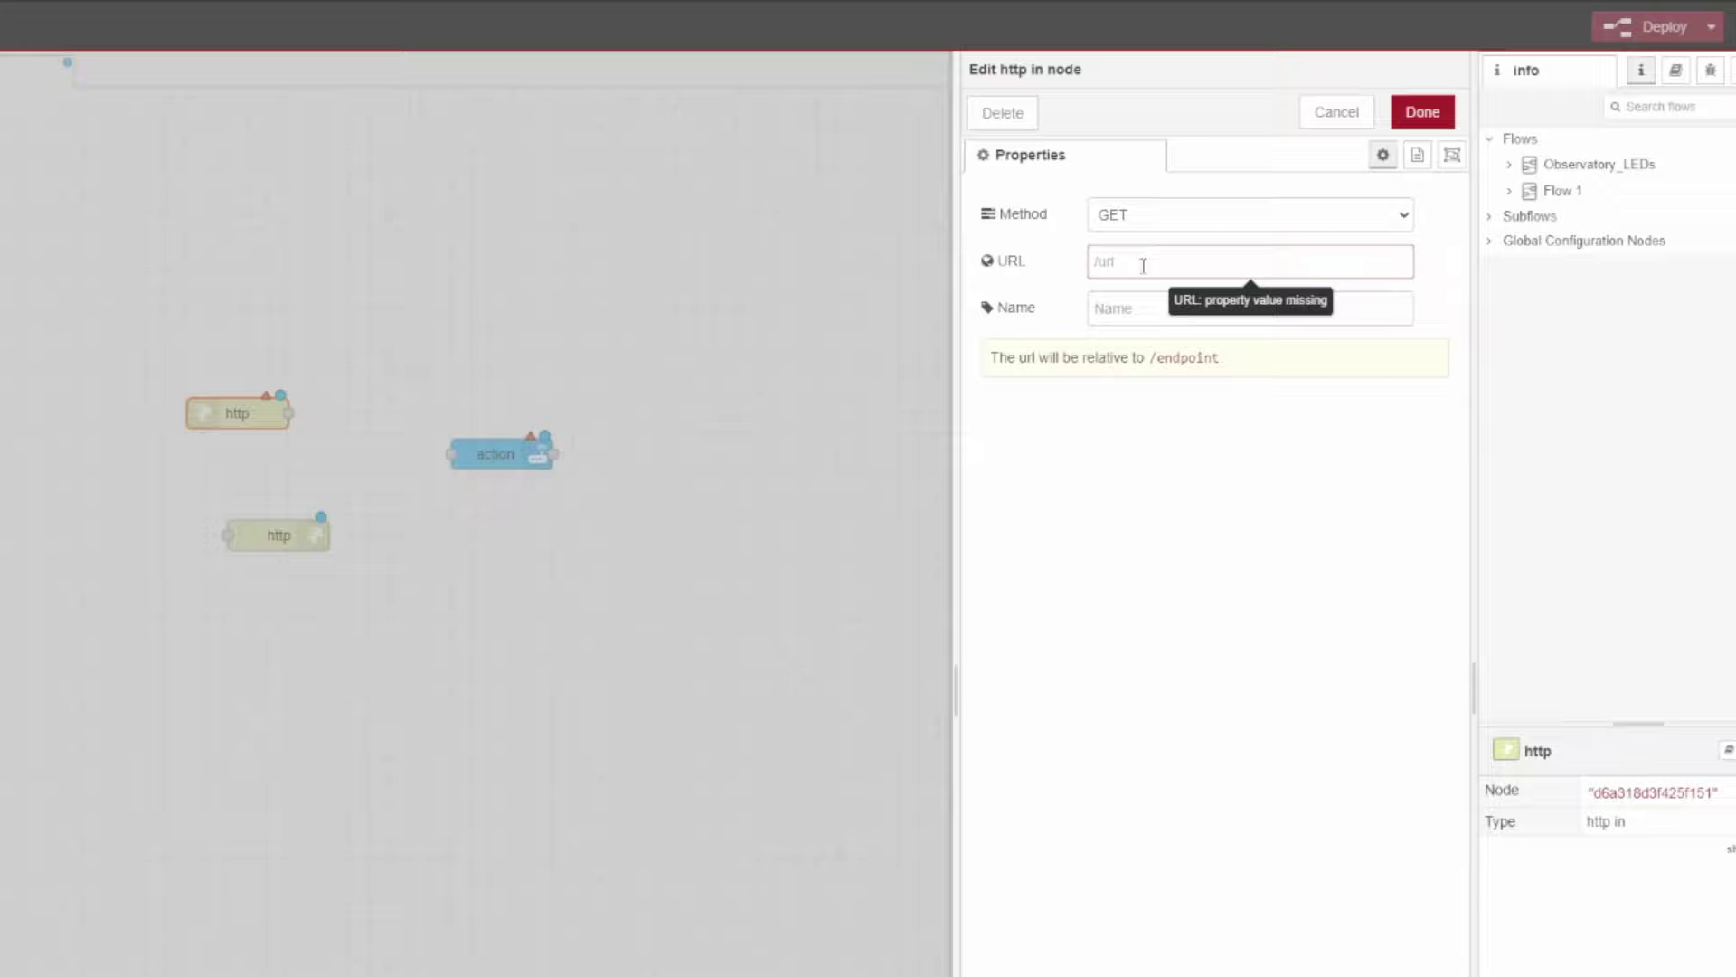
Set the http in URL to /AstronomyOn and the http response status to 200, then move the action node.
text(/)
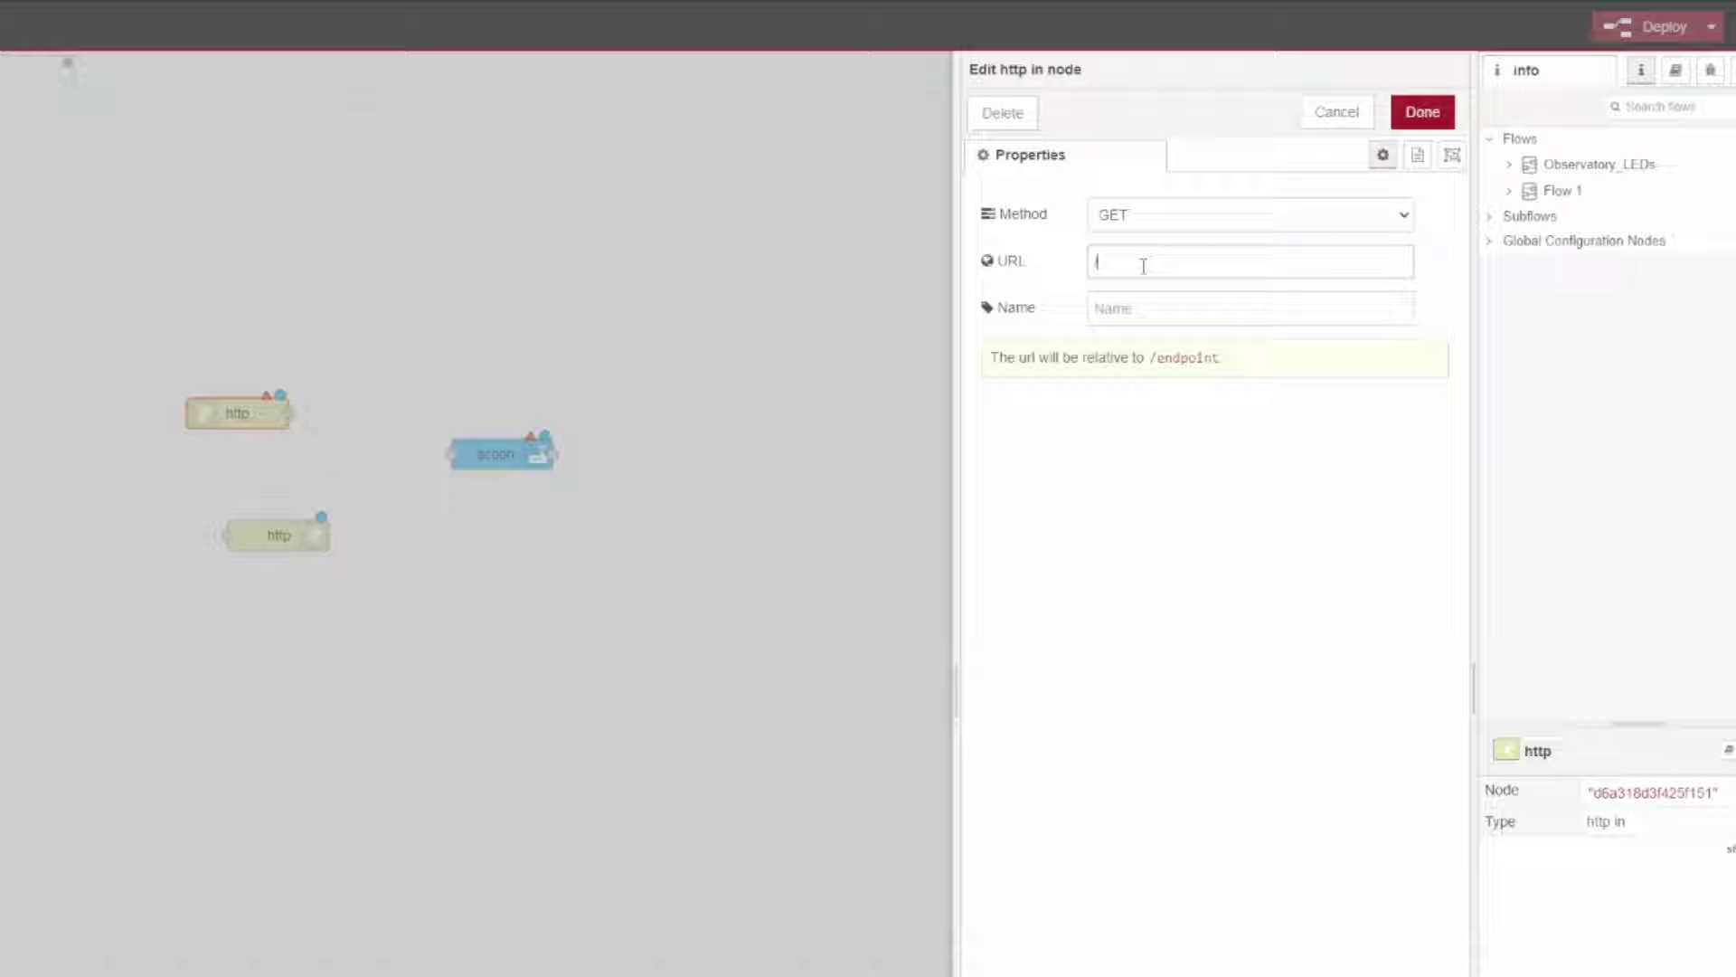
text(AstronomyOn)
click(1427, 113)
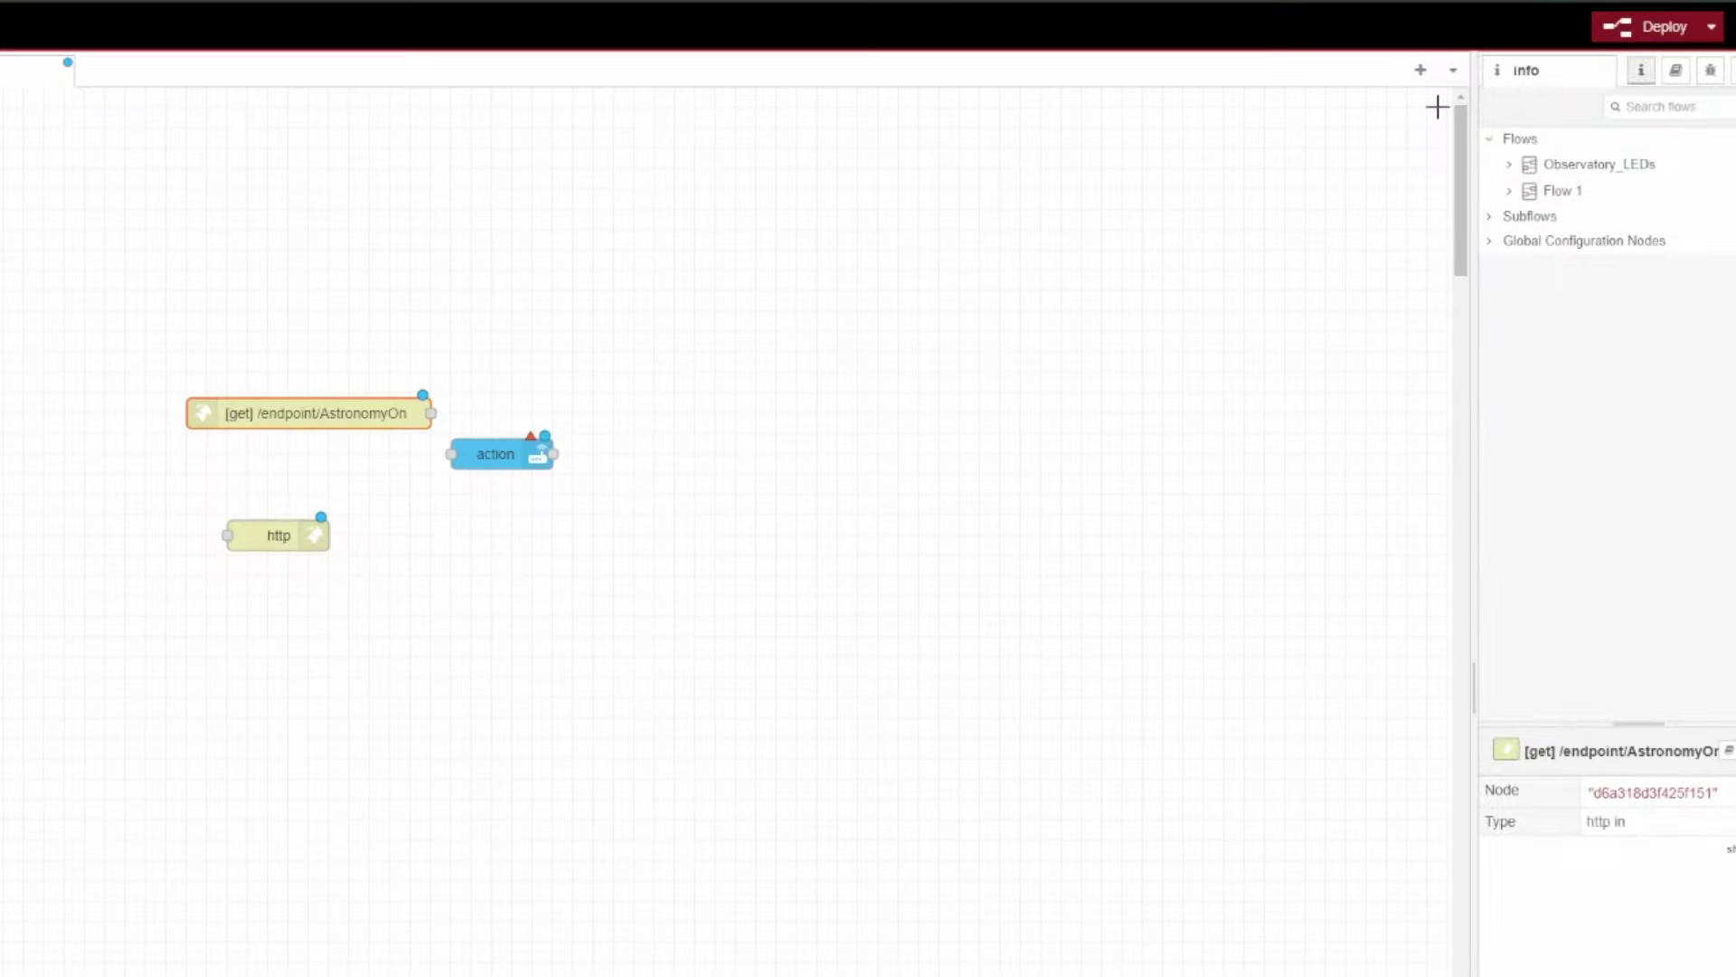
double_click(279, 538)
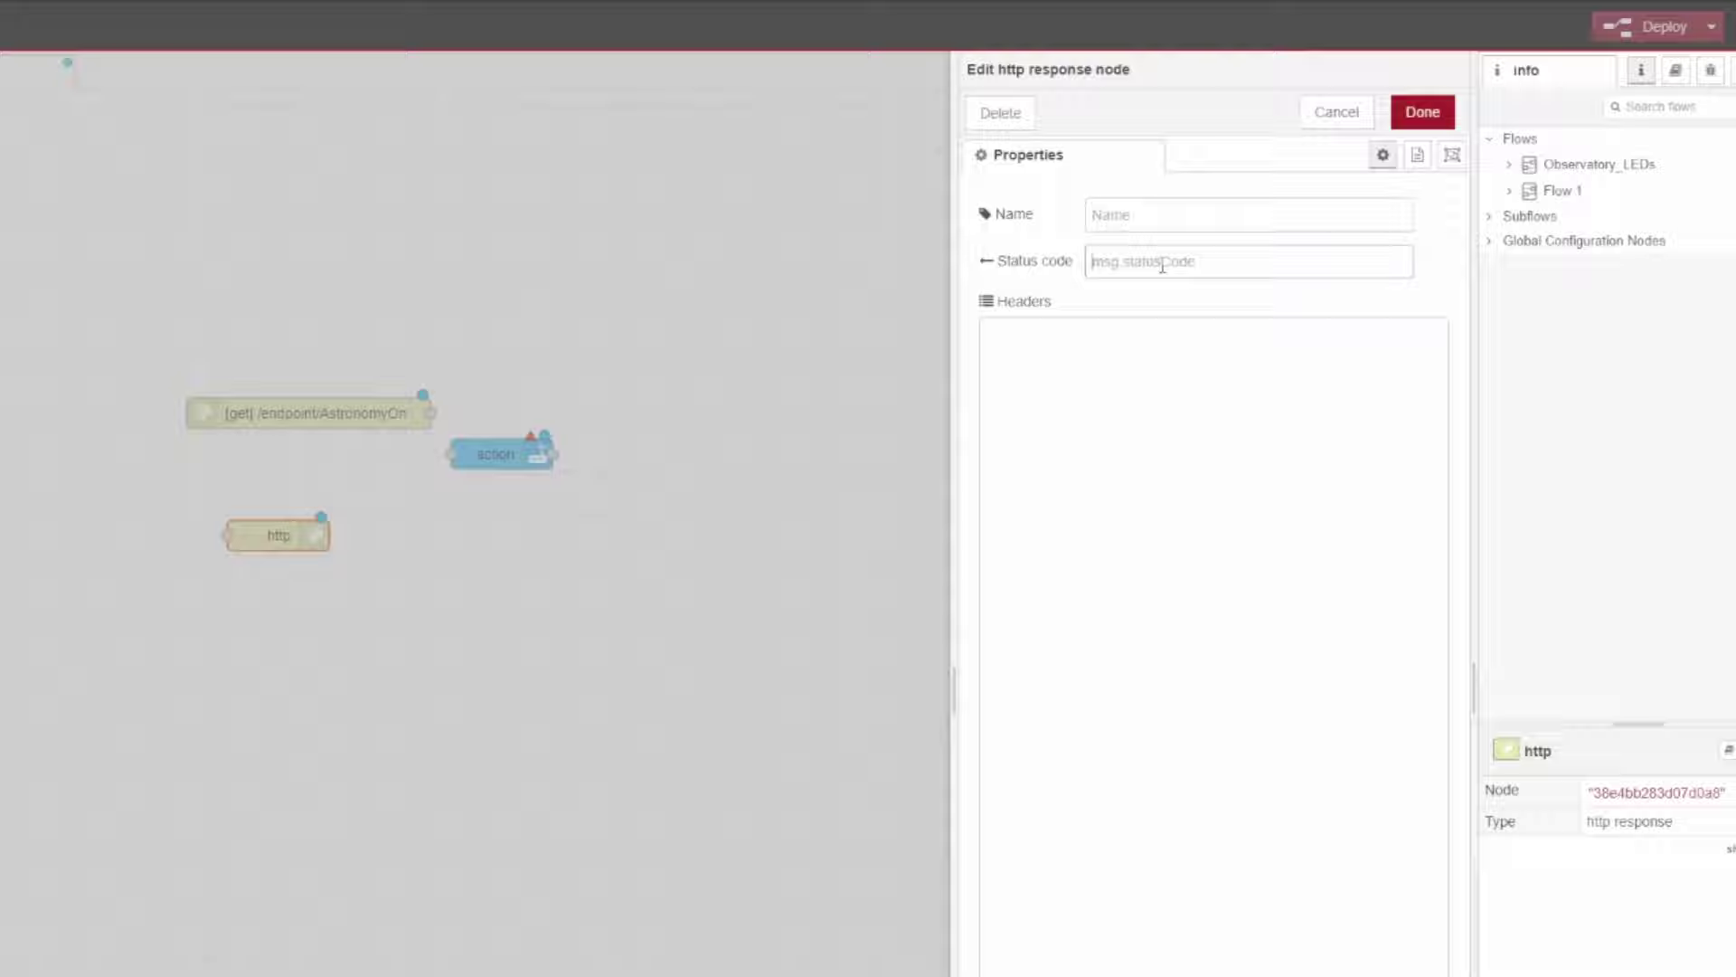
text(200)
click(1422, 111)
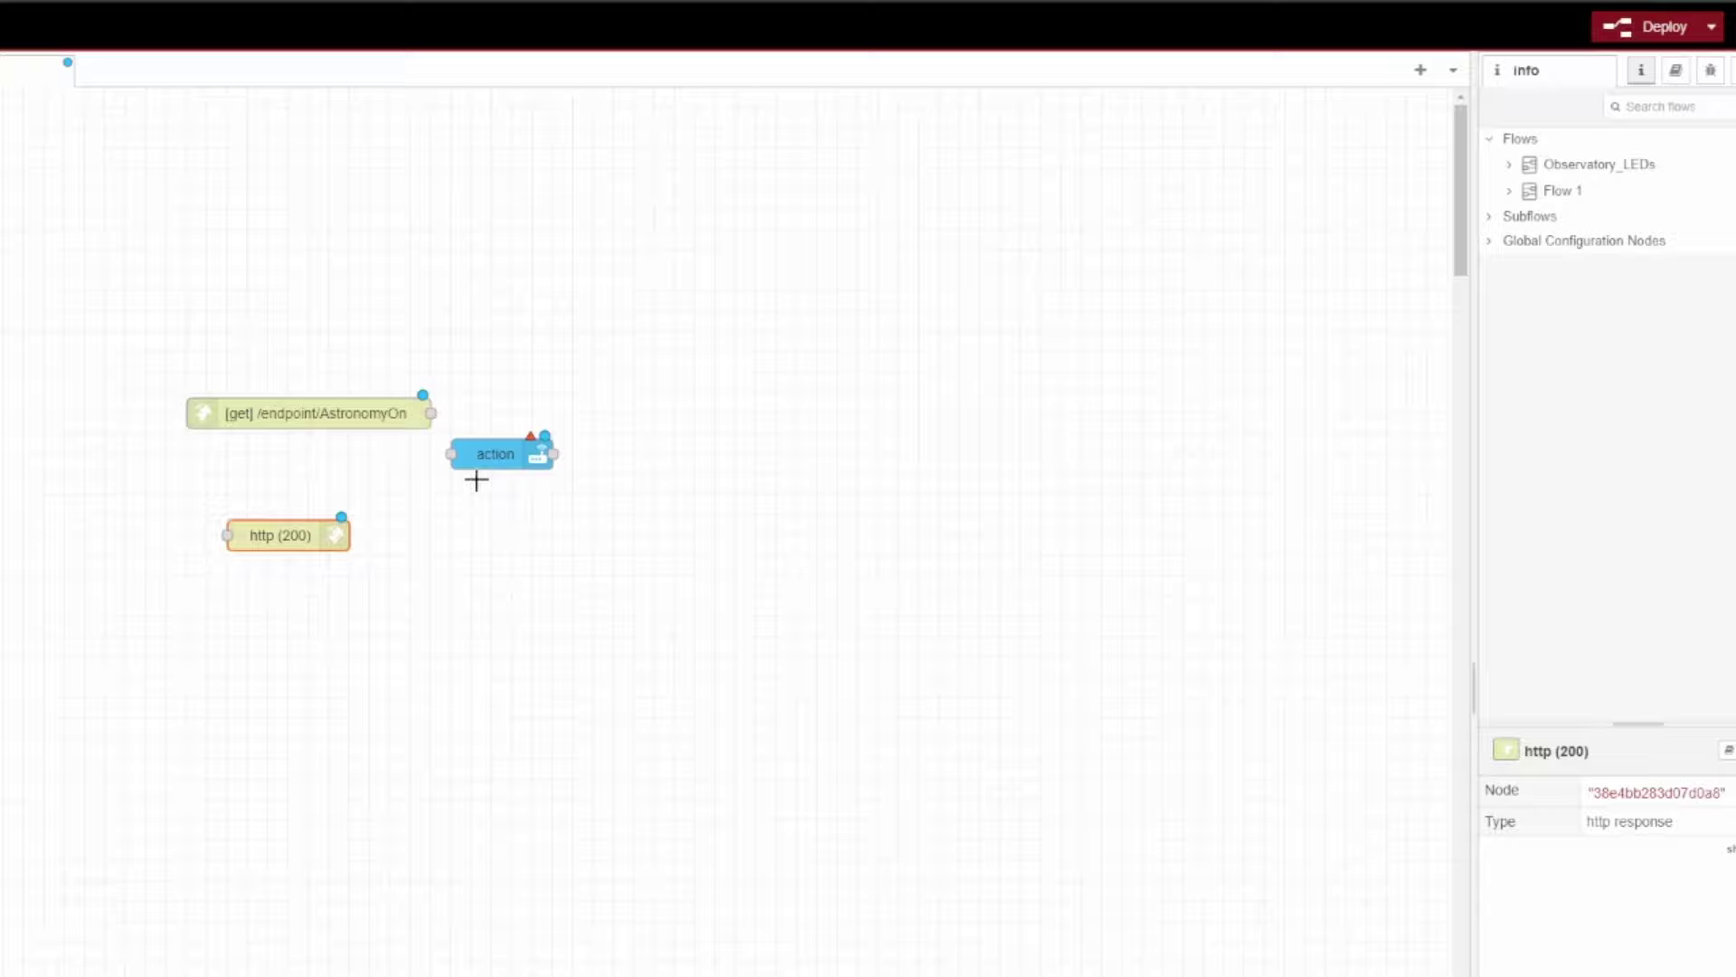
drag(480, 459, 541, 500)
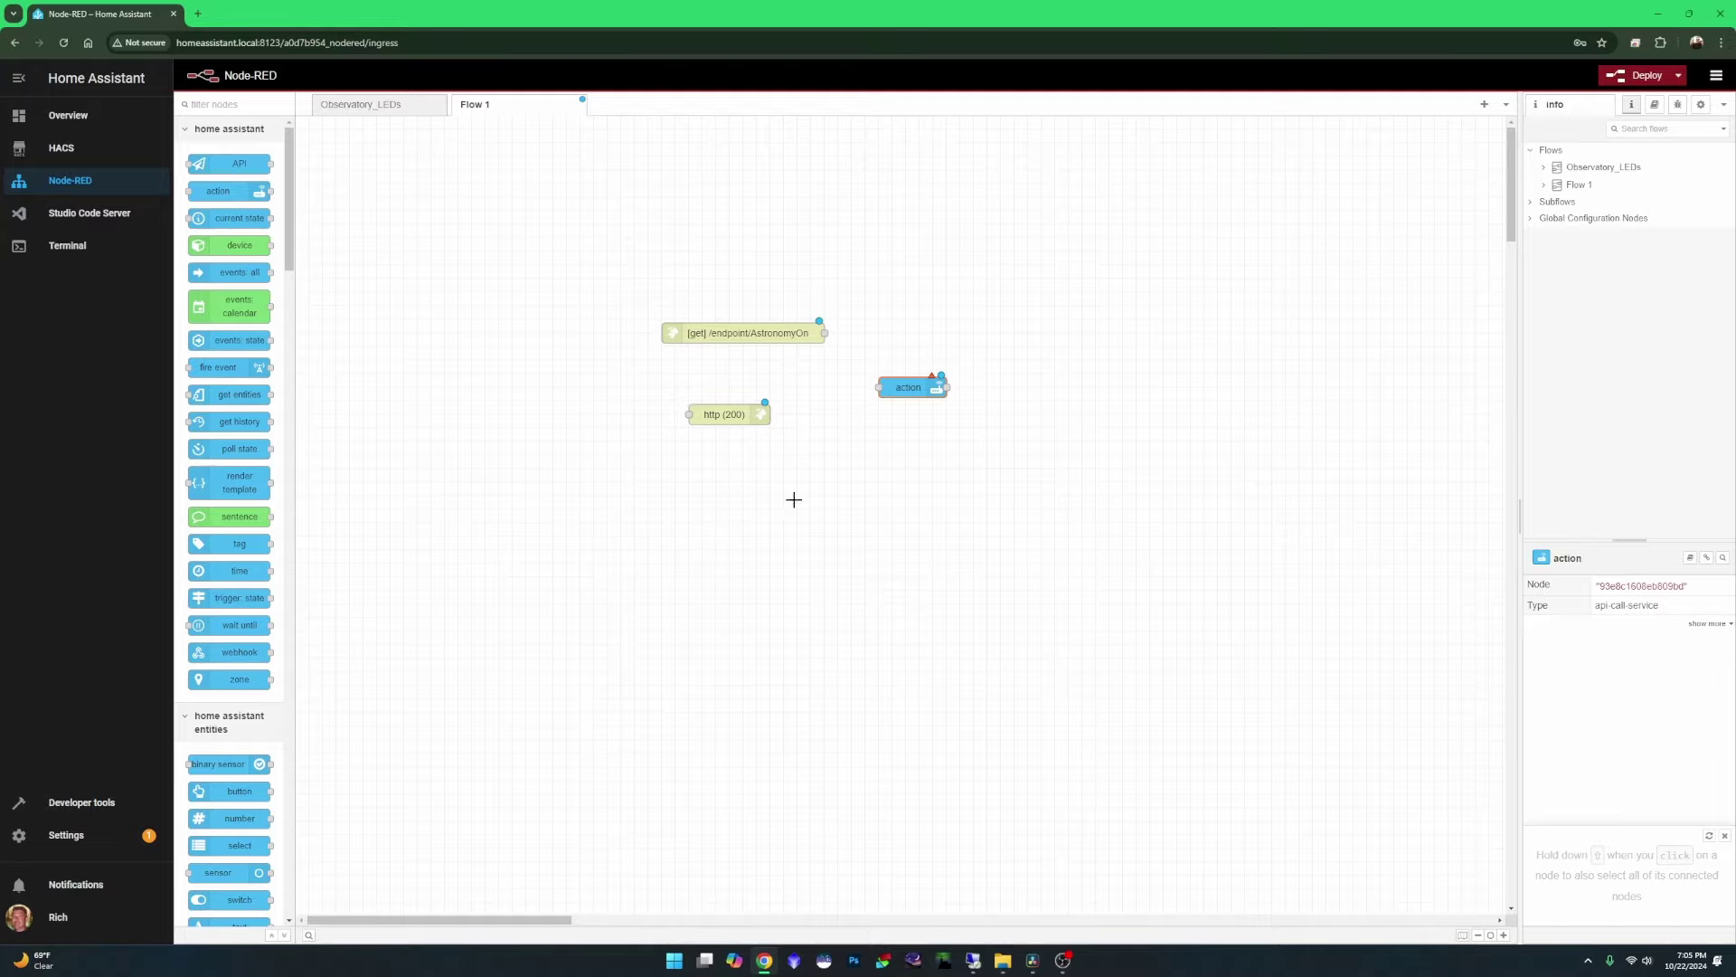
Open the Astronomy Mode Activated automation and inspect its first Light: Turn on action (brightness 25%).
click(66, 837)
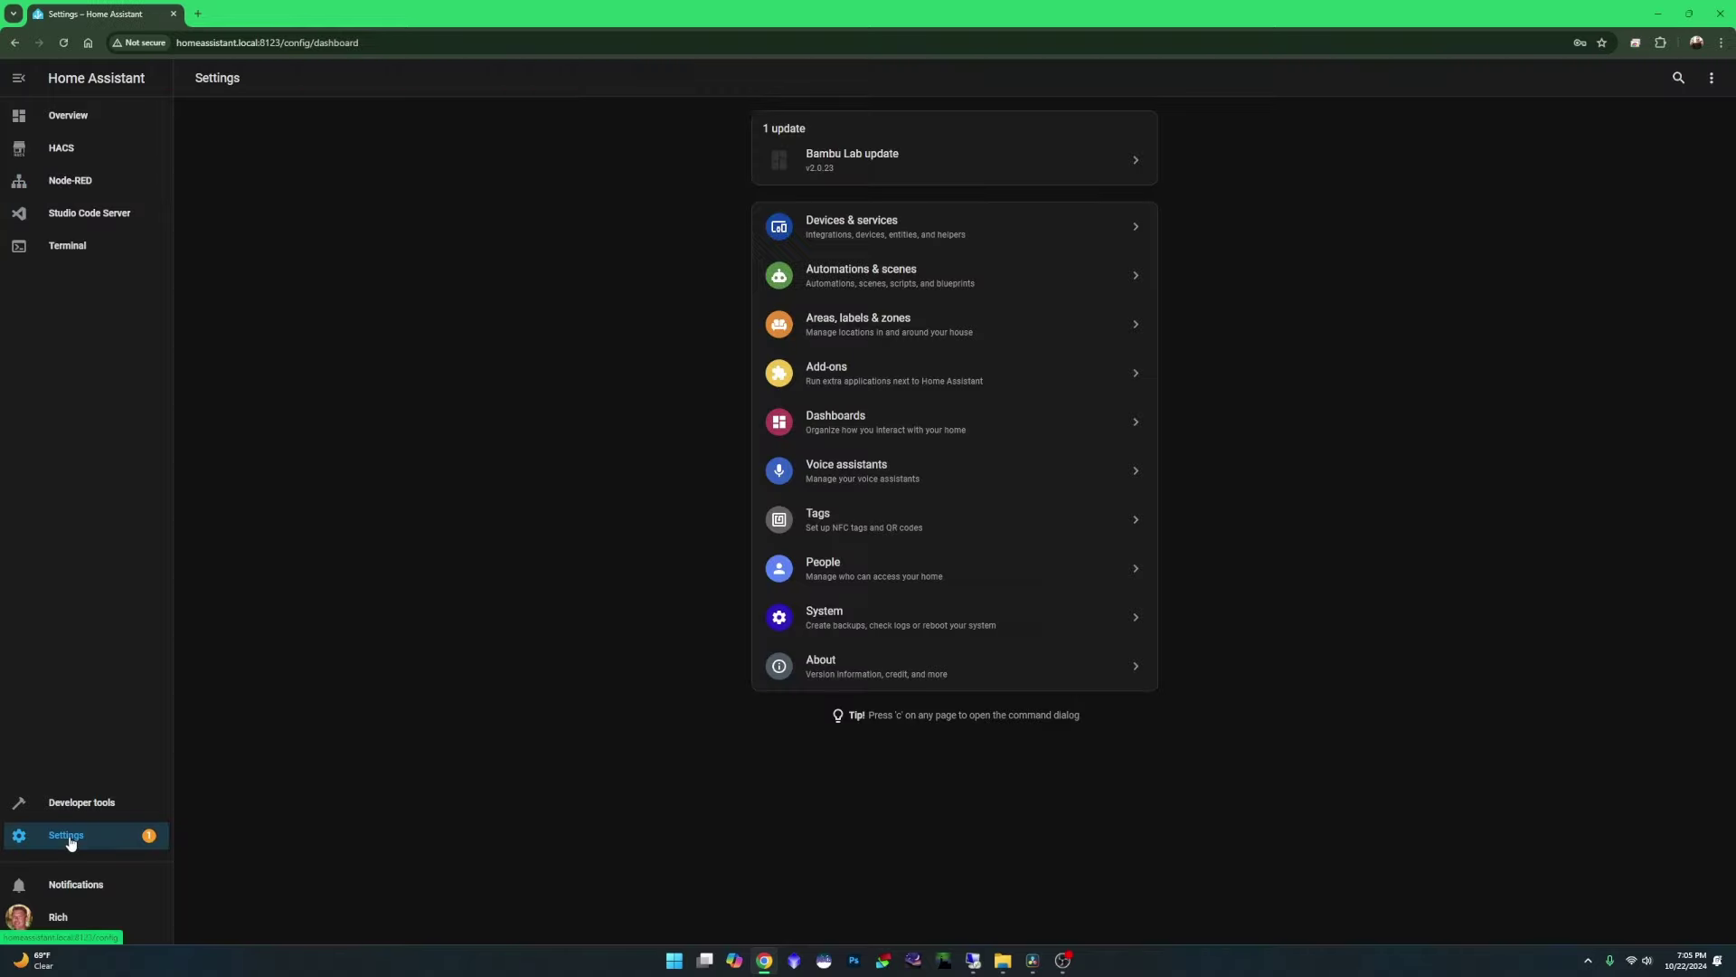
click(837, 281)
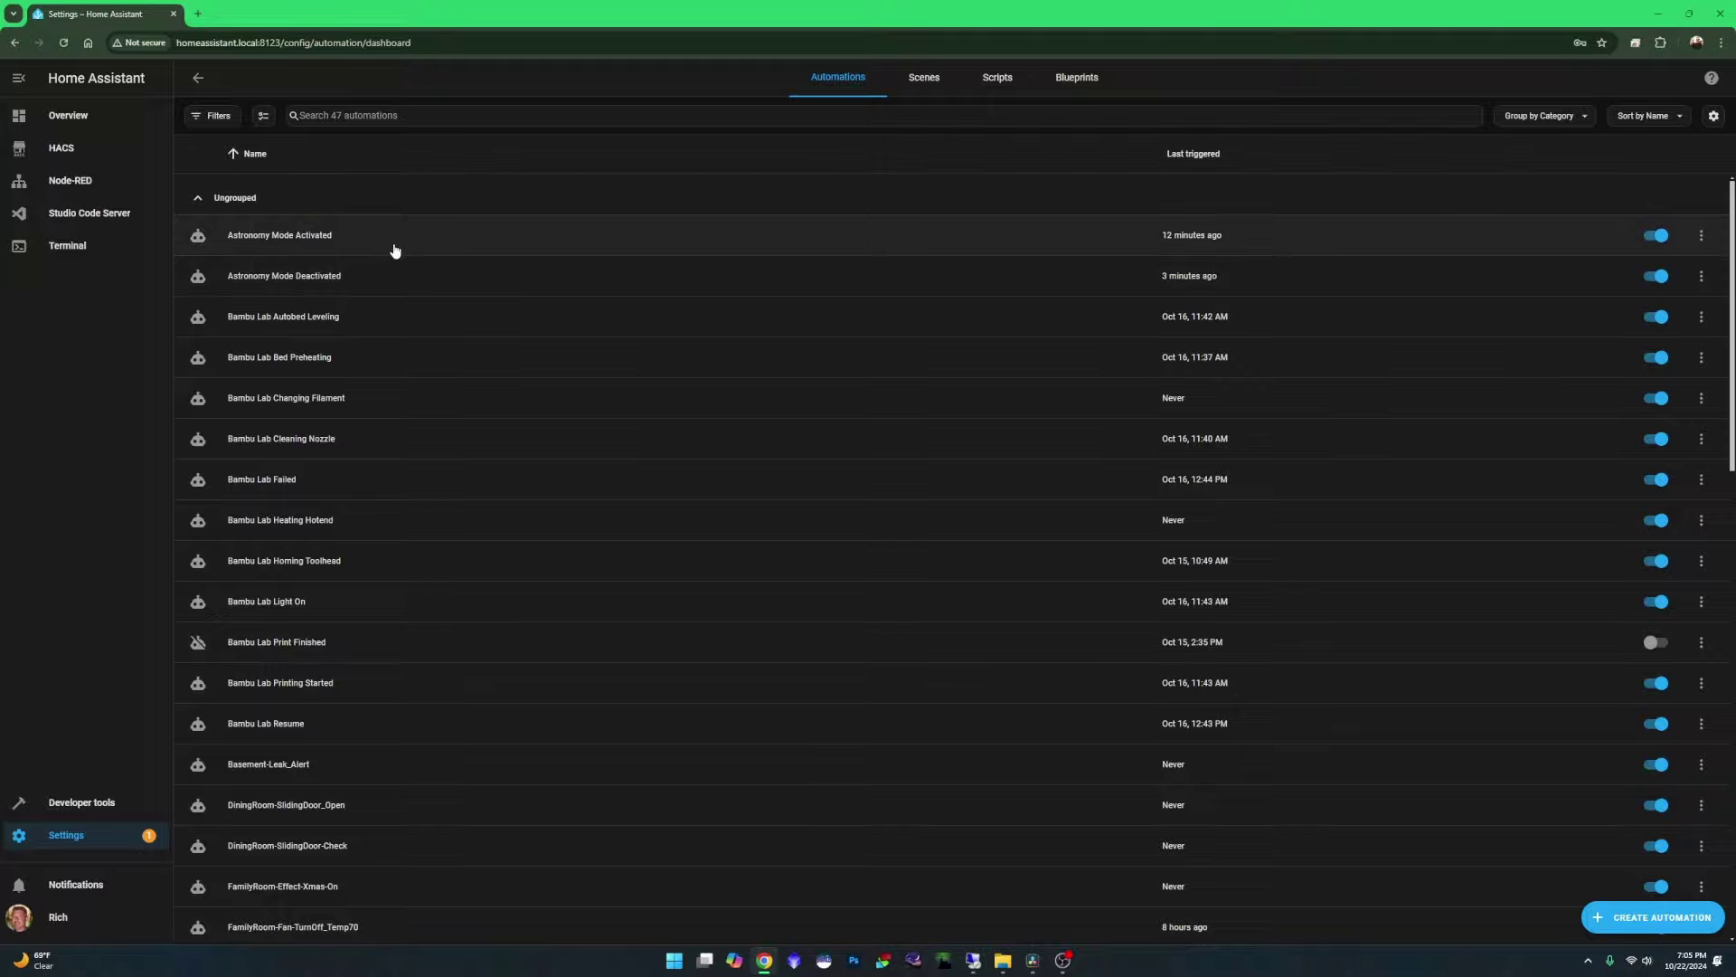
click(331, 237)
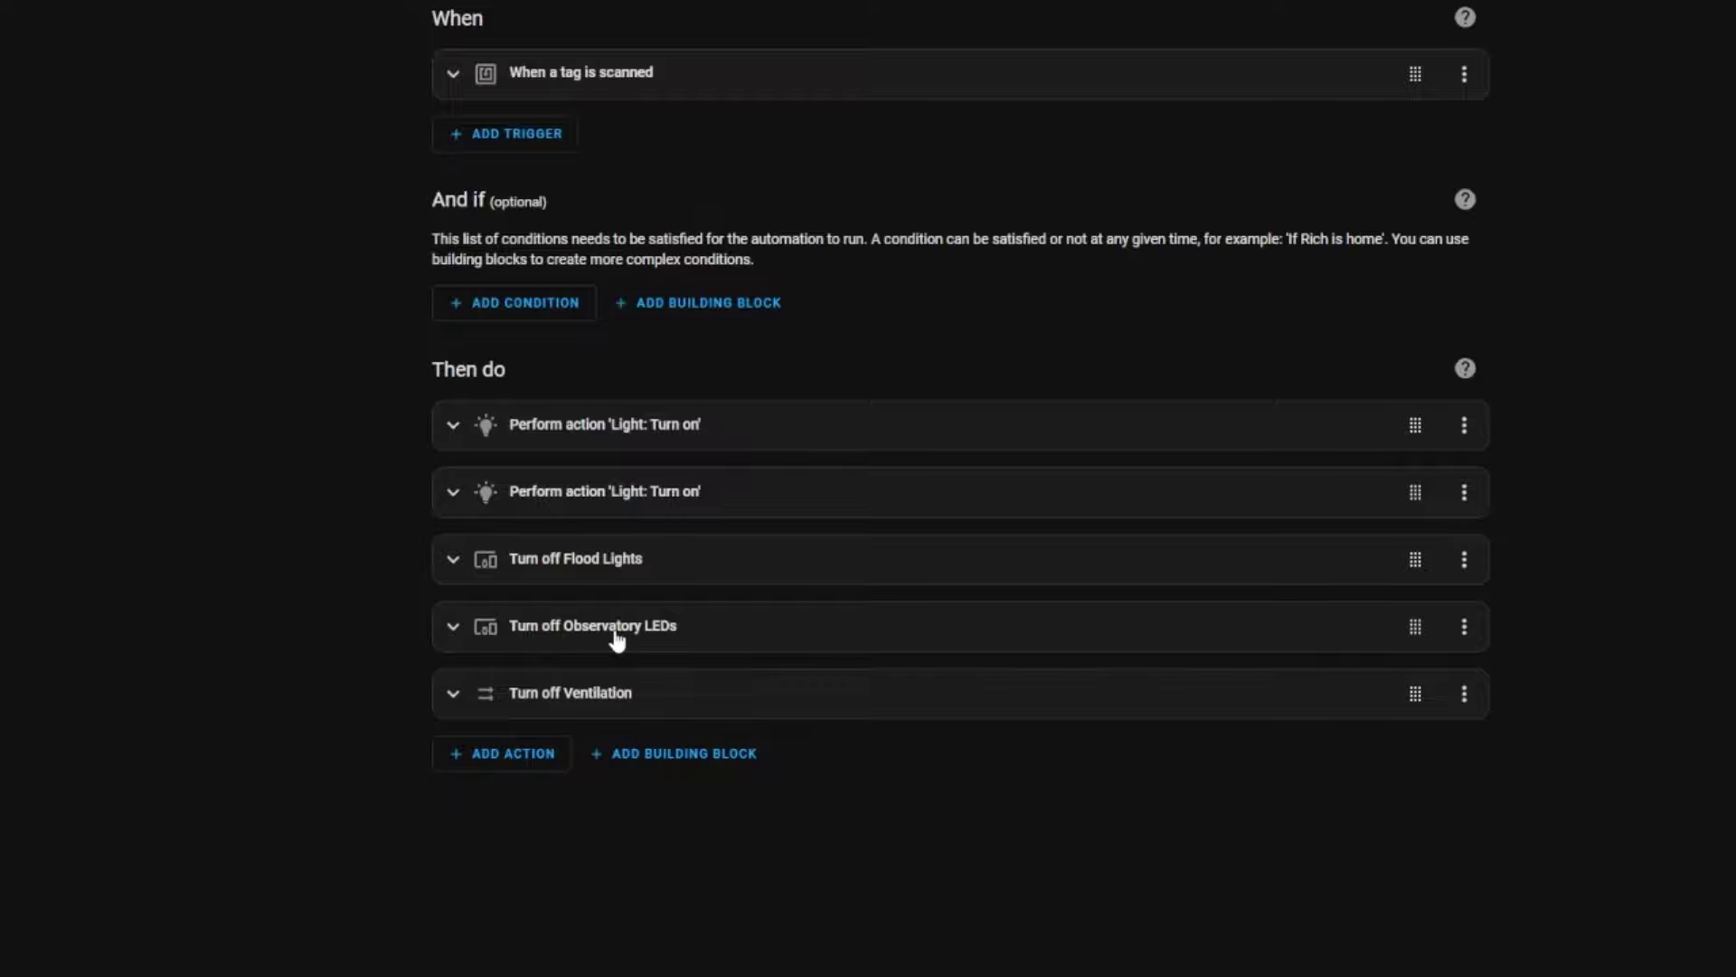
click(455, 430)
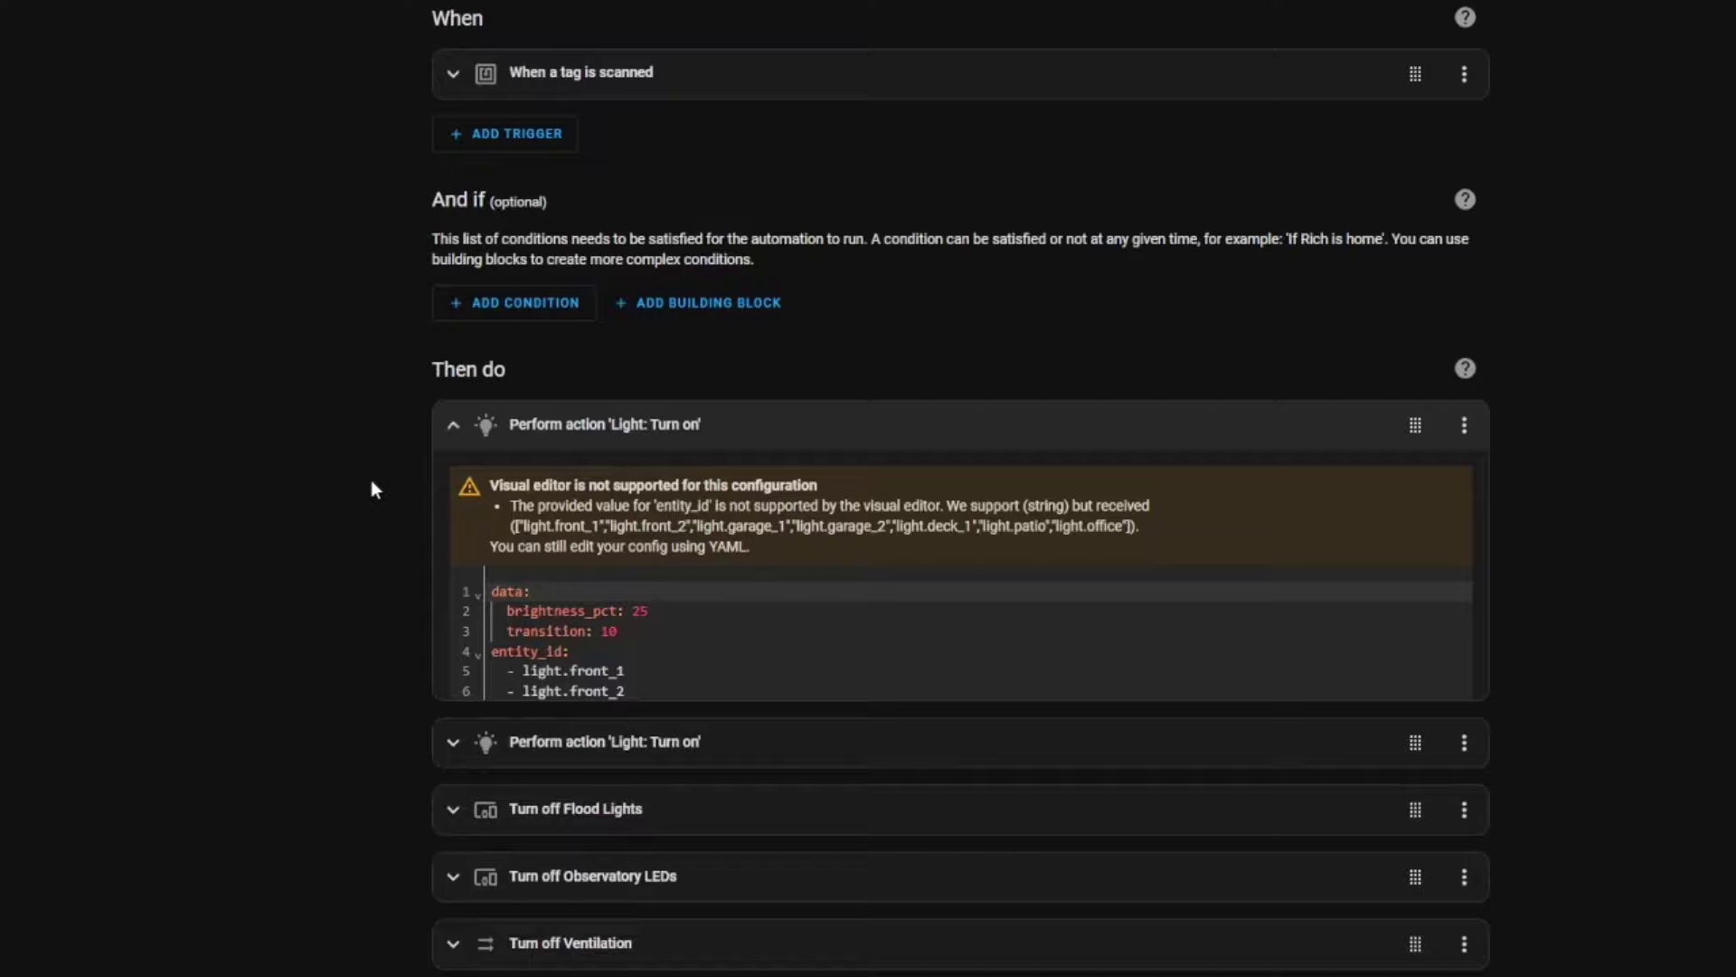
click(546, 770)
drag(546, 770, 448, 680)
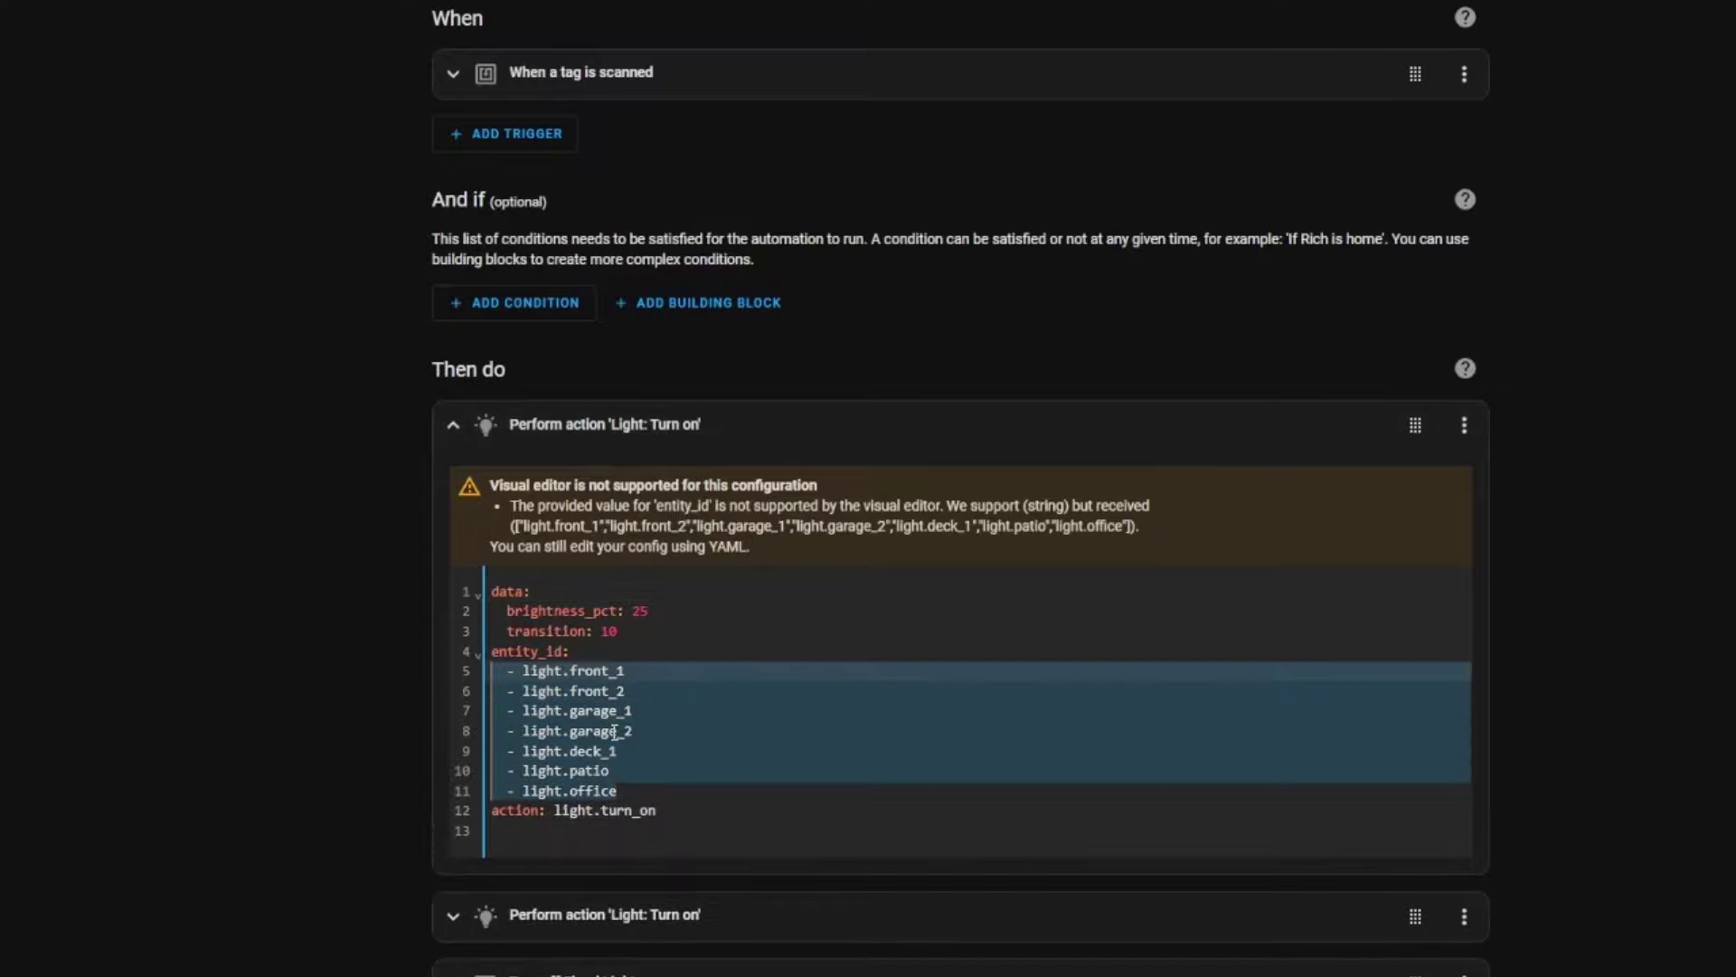
click(667, 612)
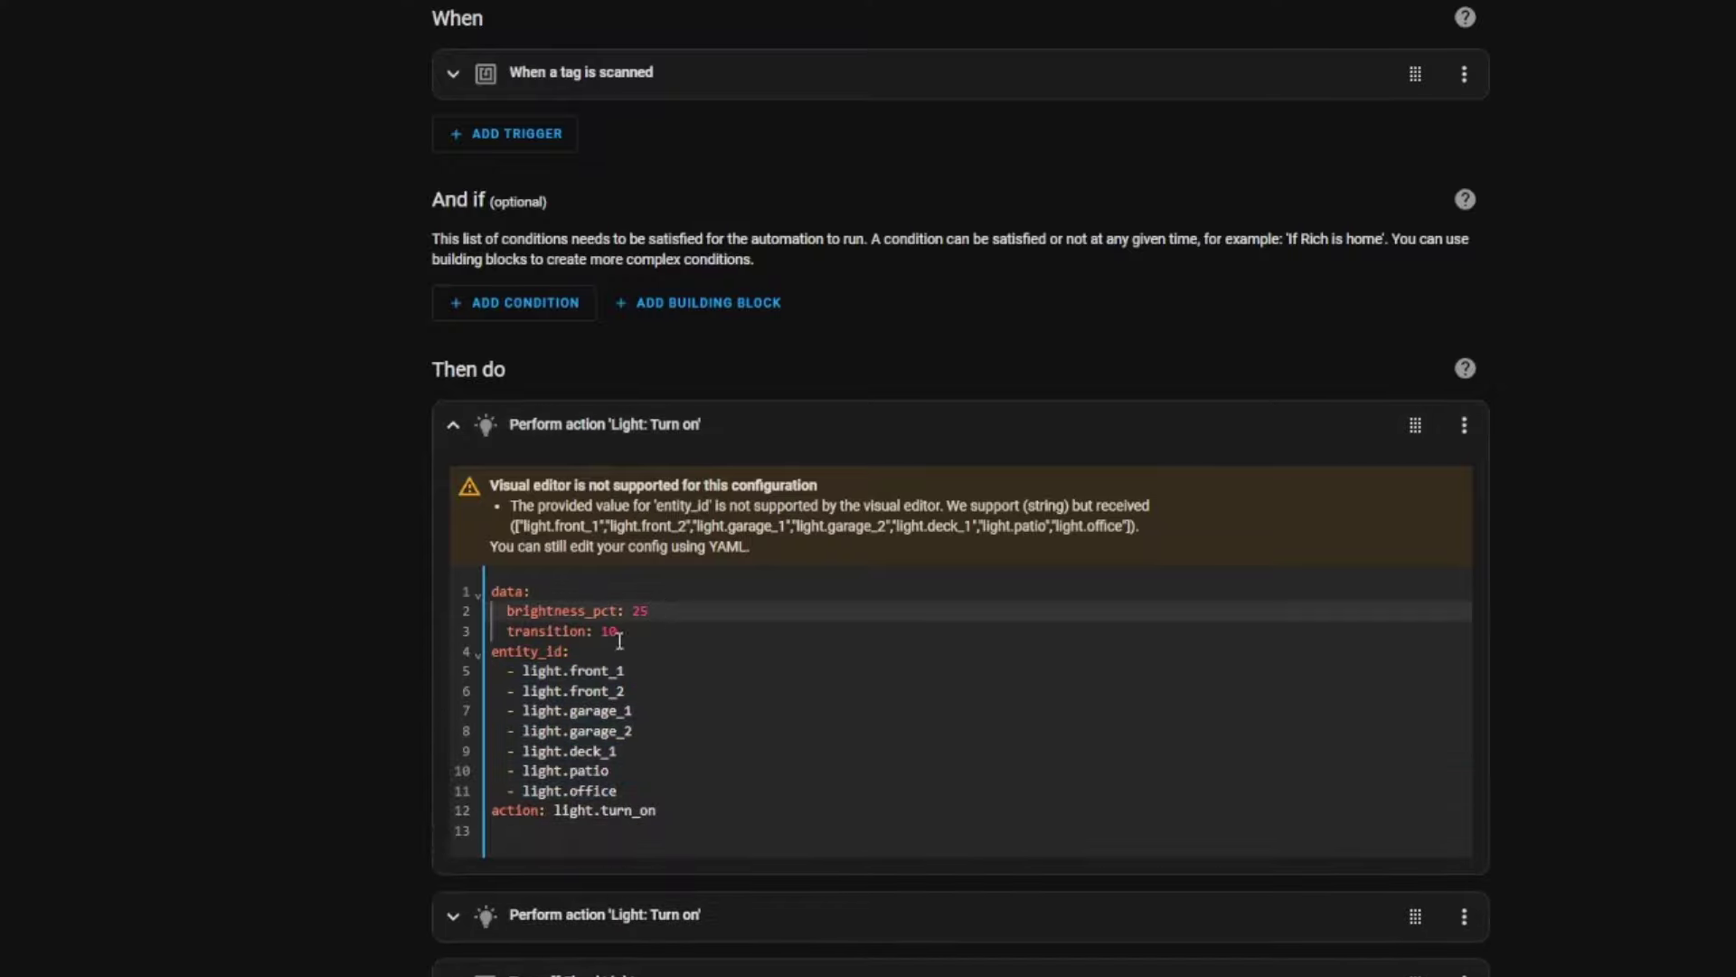
click(452, 425)
Inspect the second light action, Turn off Observatory LEDs and Turn off Ventilation, then return to Automations.
click(452, 492)
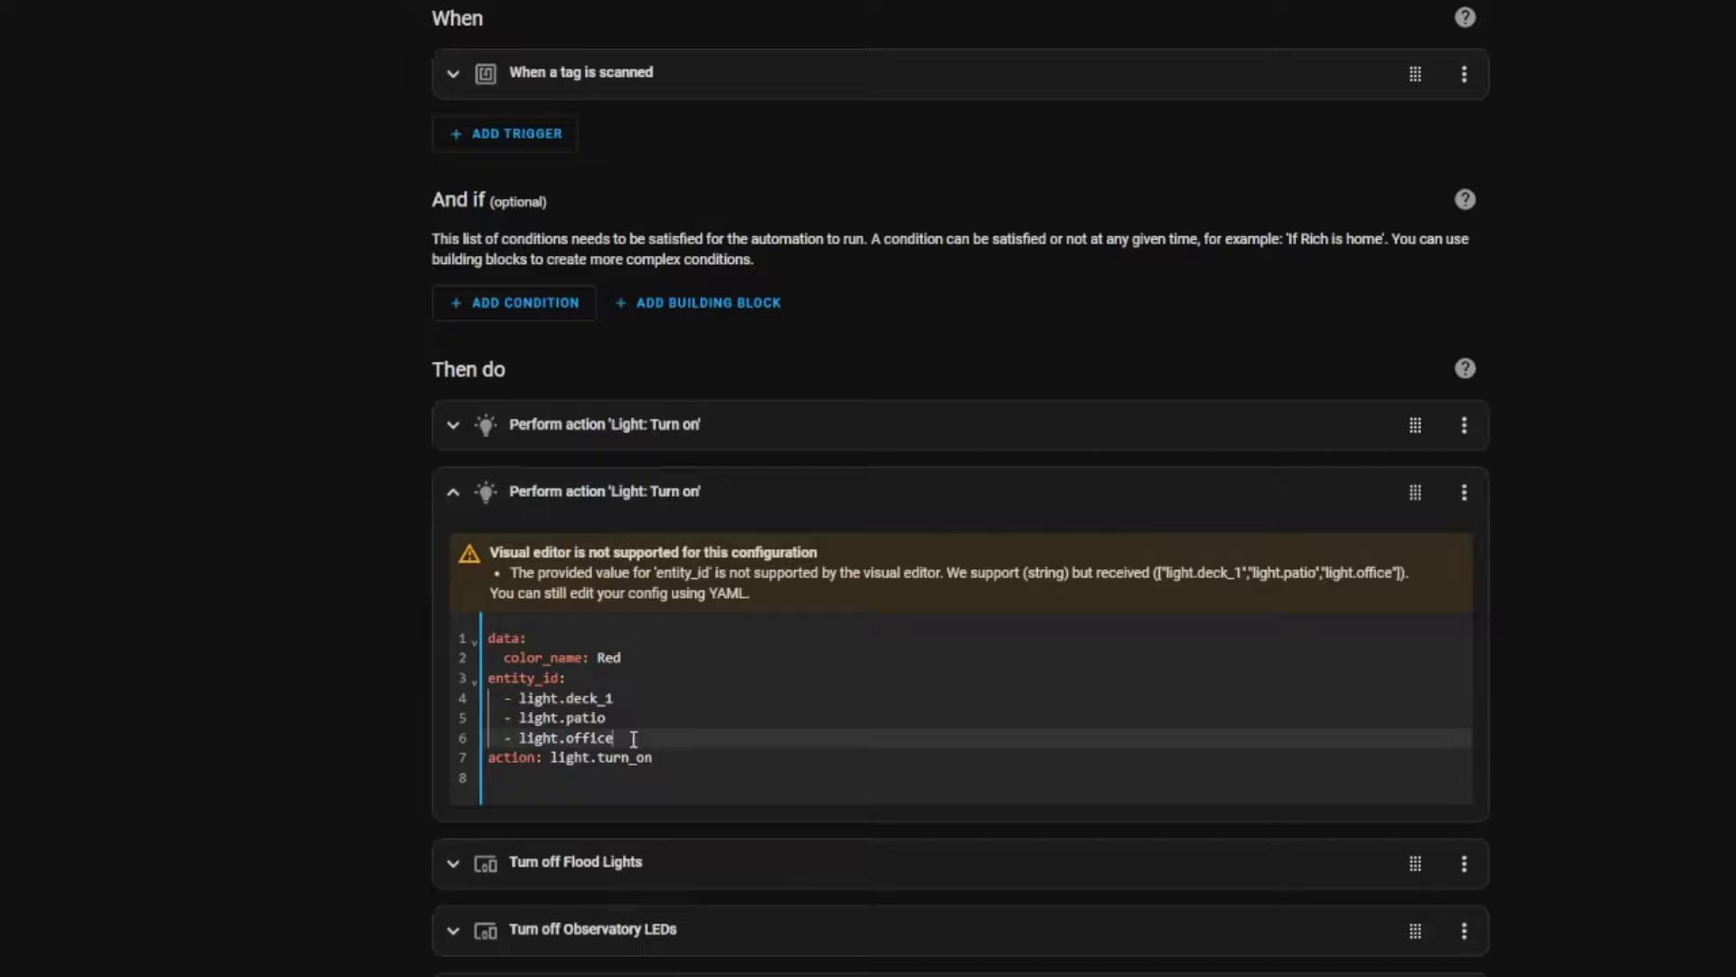
drag(632, 738, 489, 698)
key(Up)
key(Up)
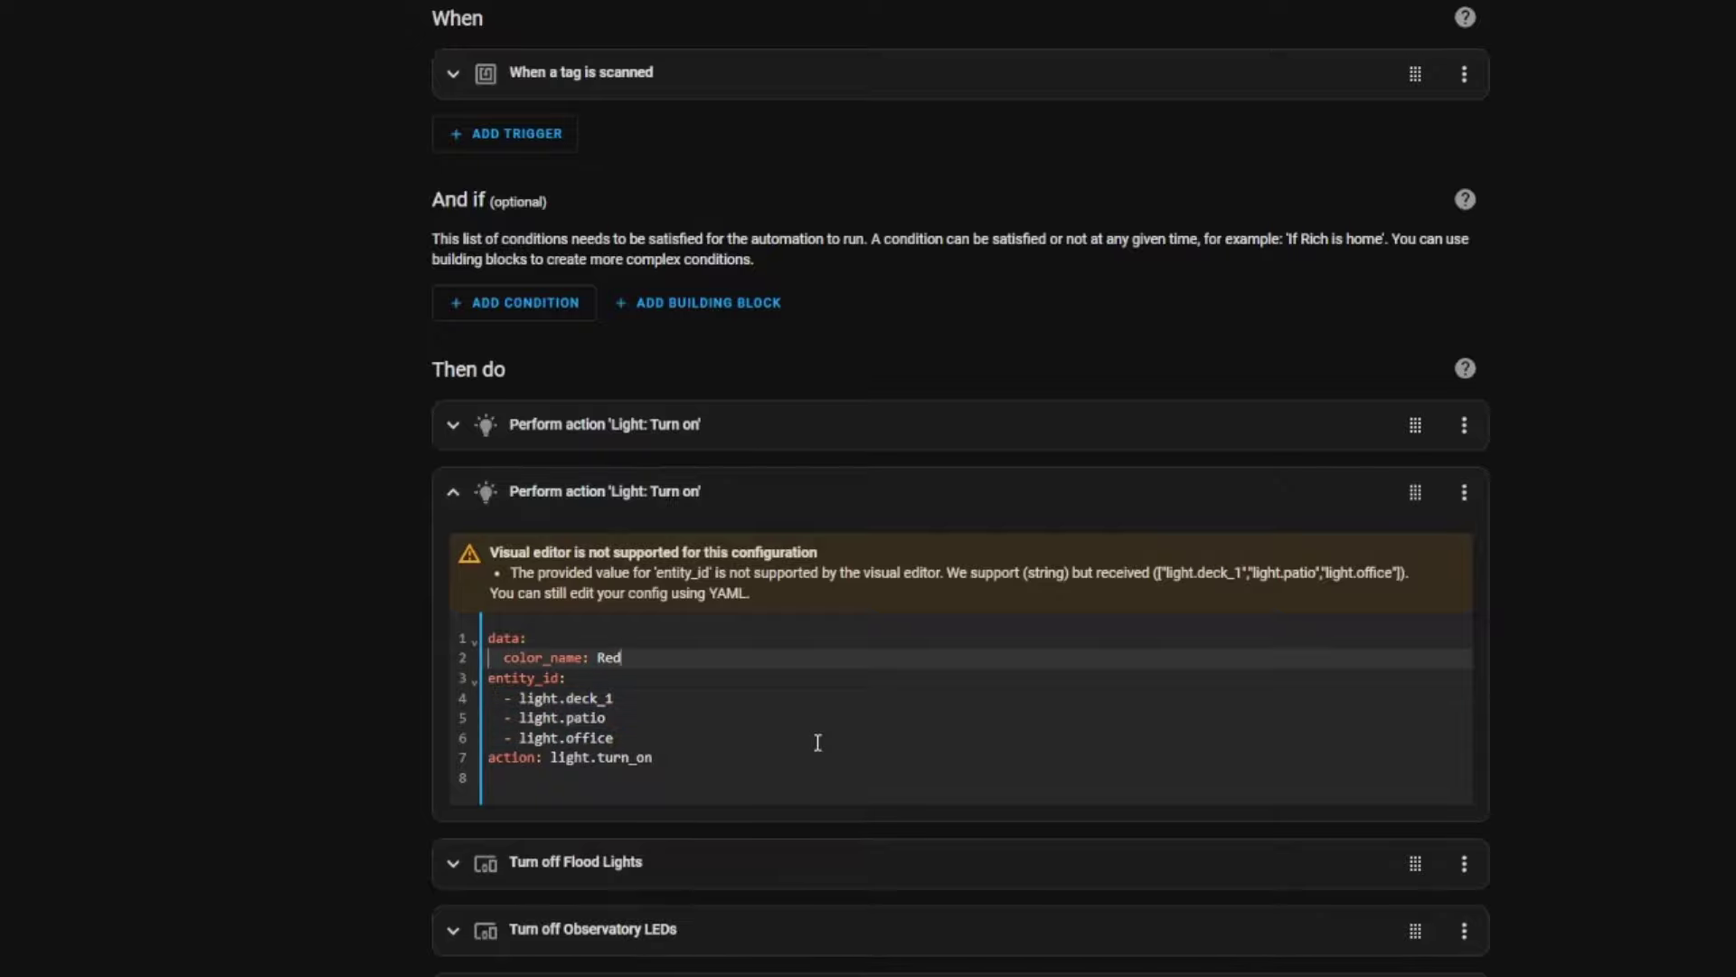
click(449, 497)
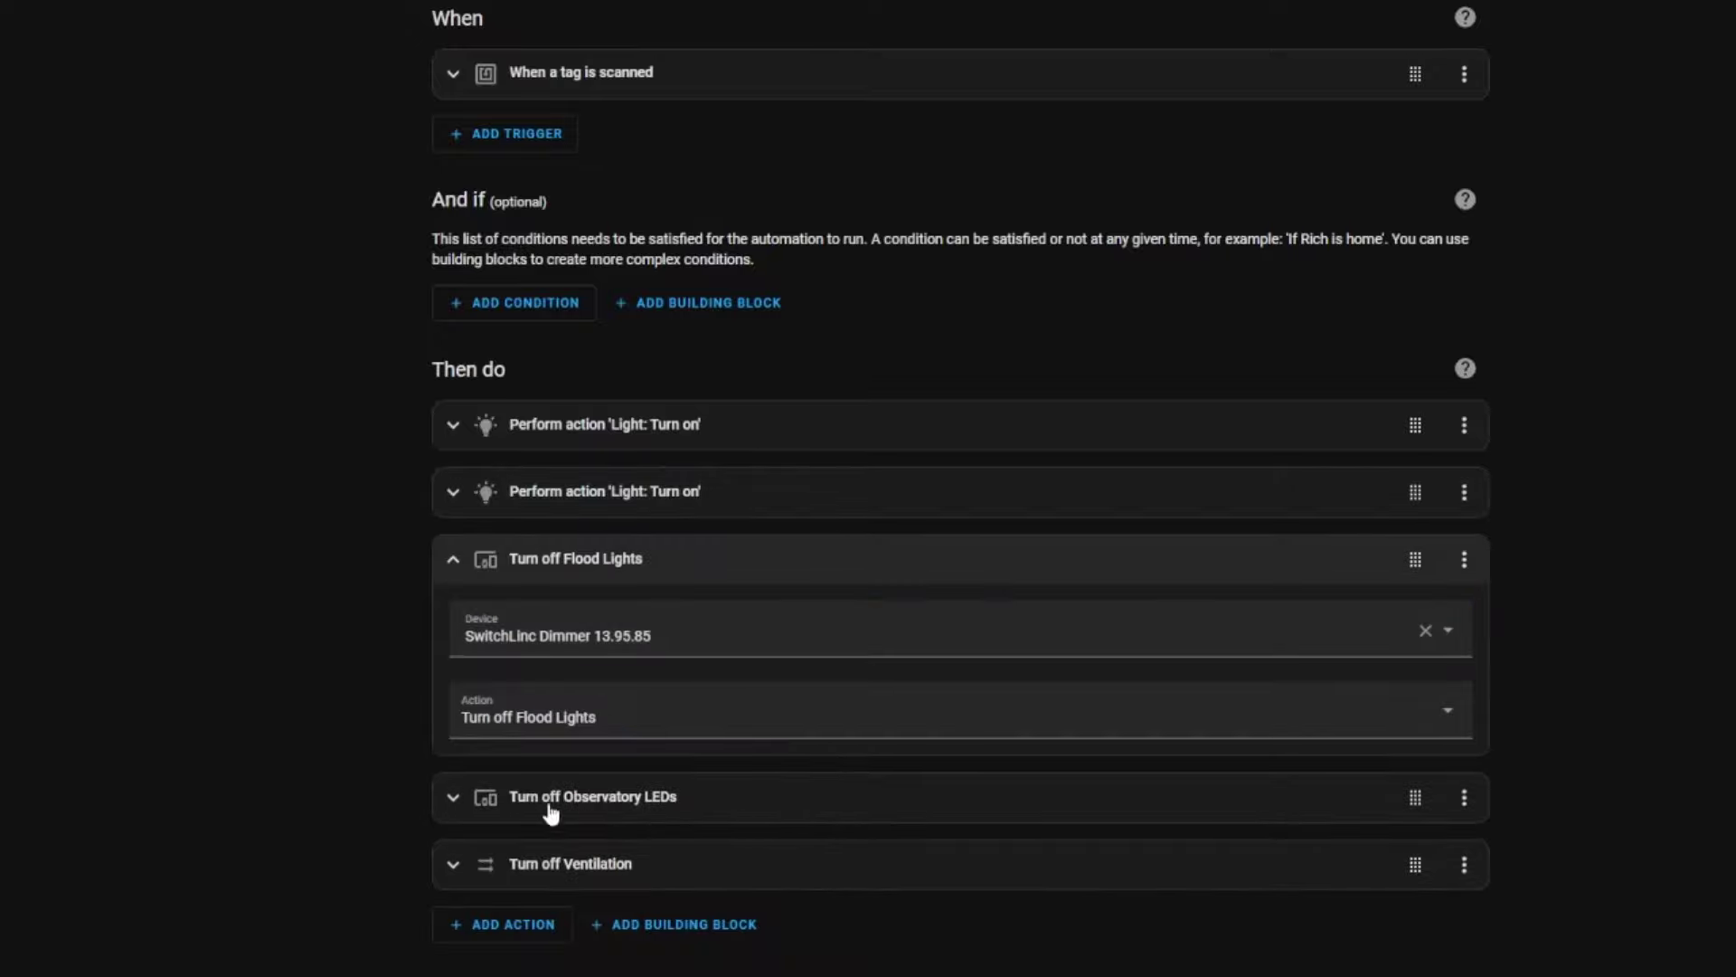
click(453, 627)
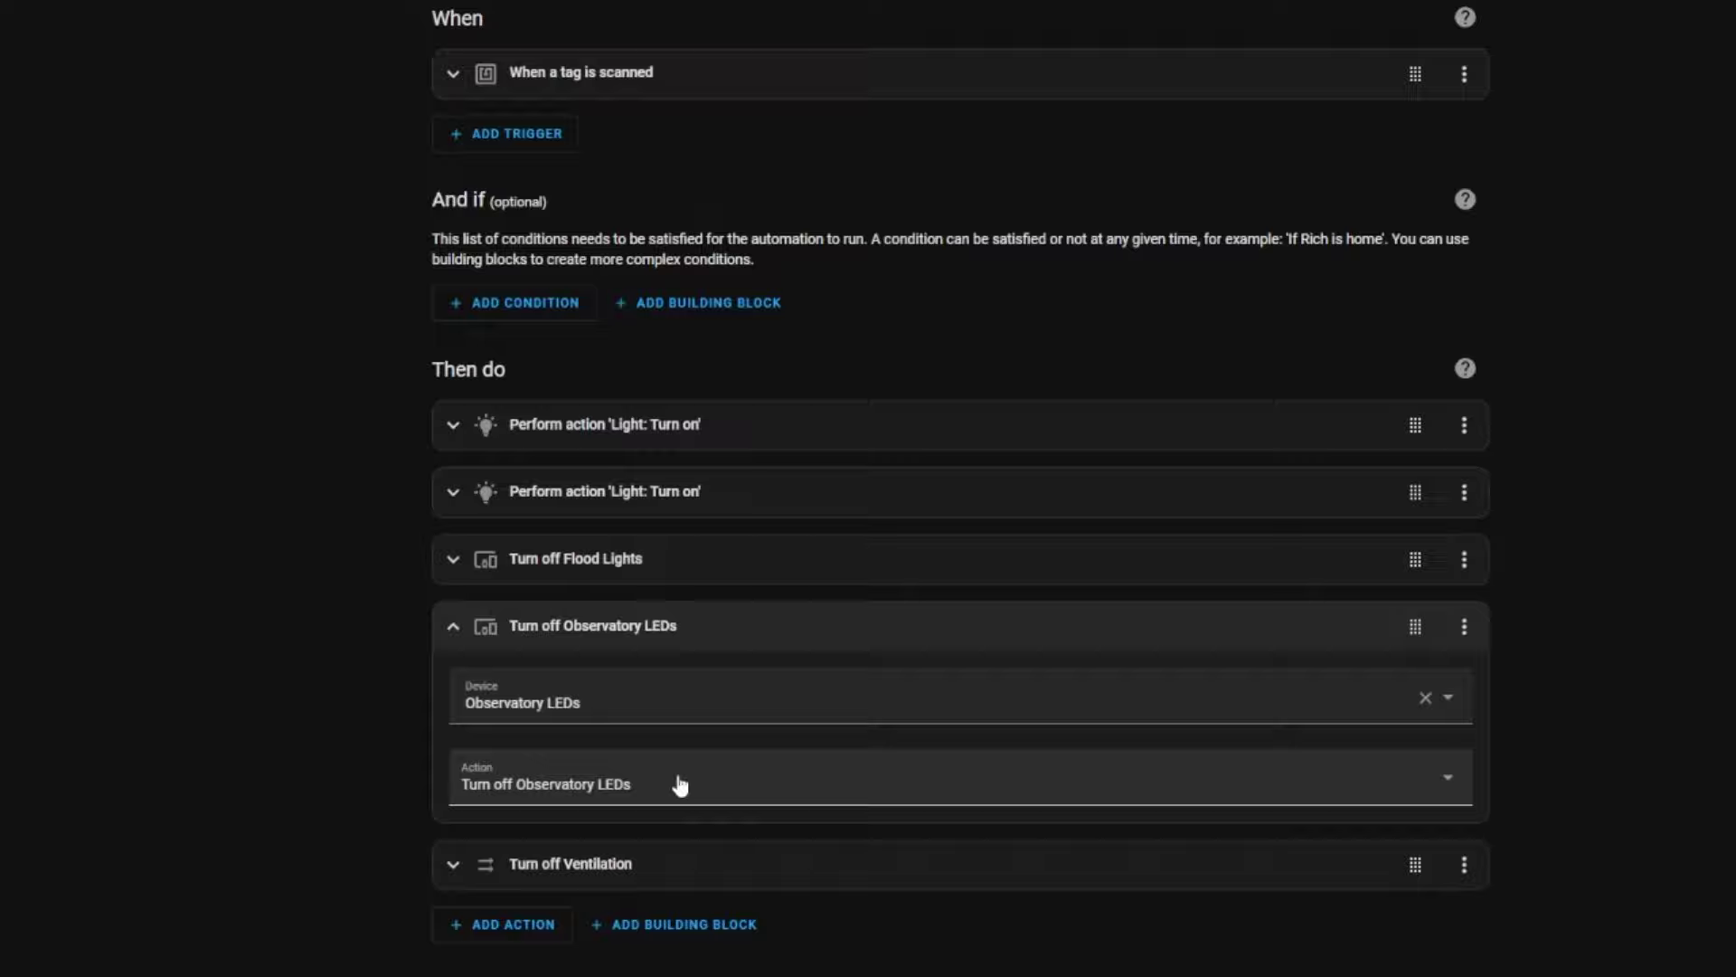
click(453, 630)
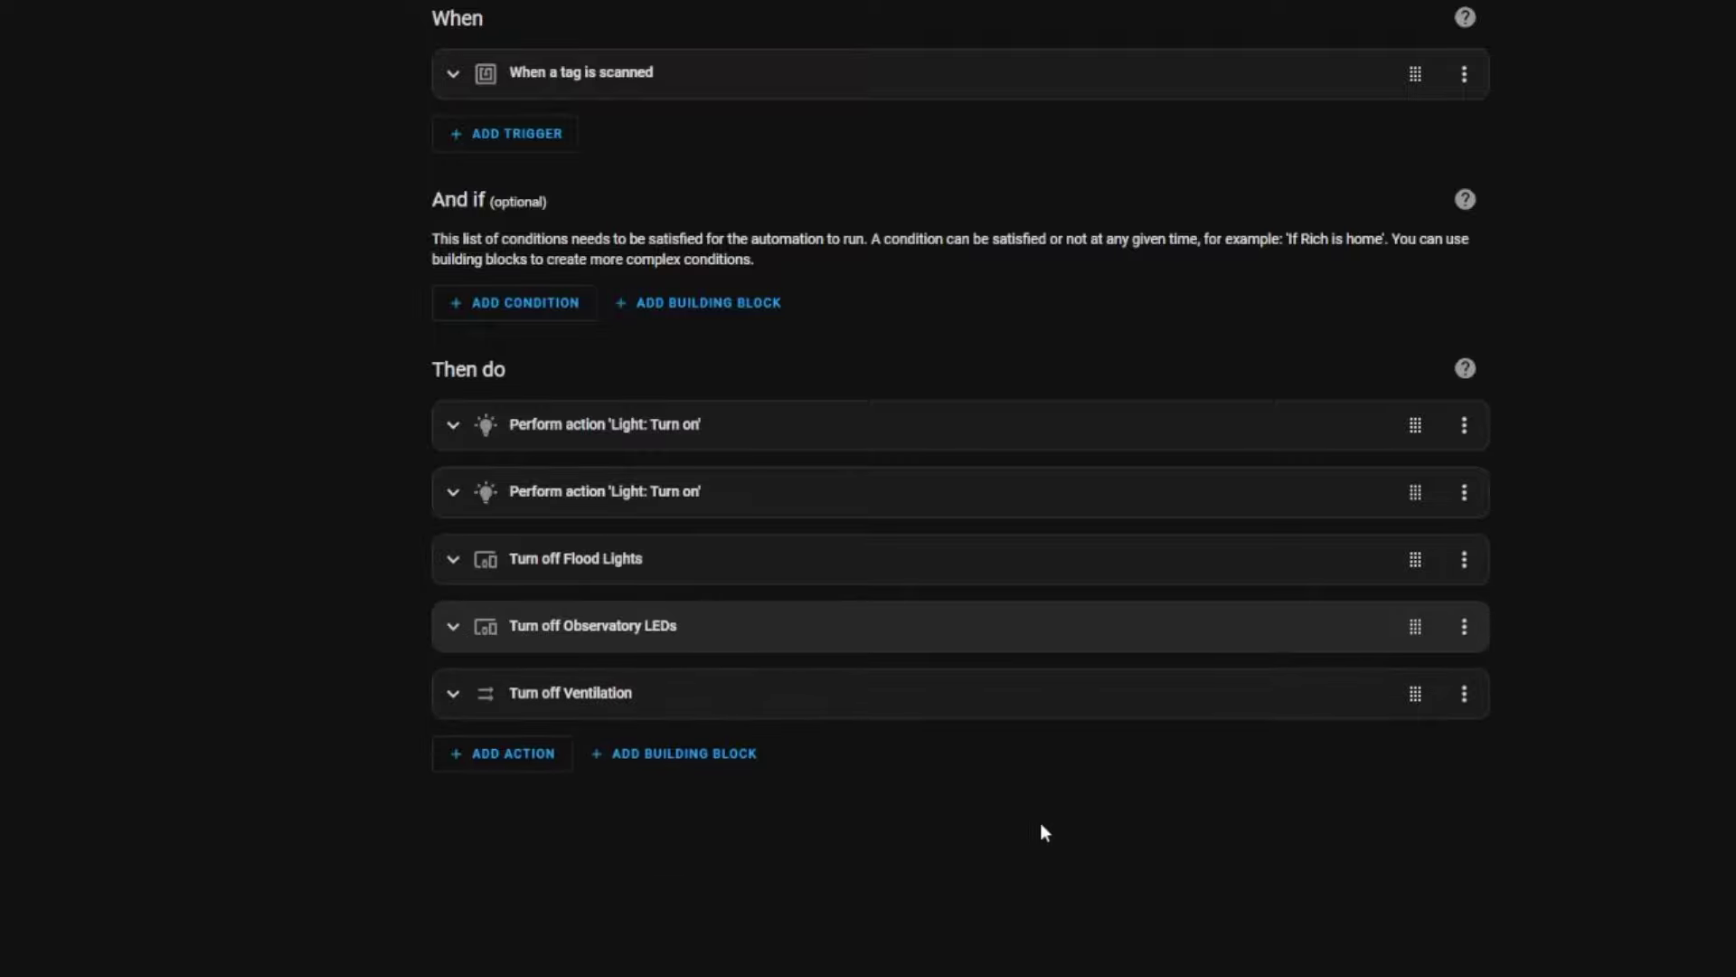
click(454, 694)
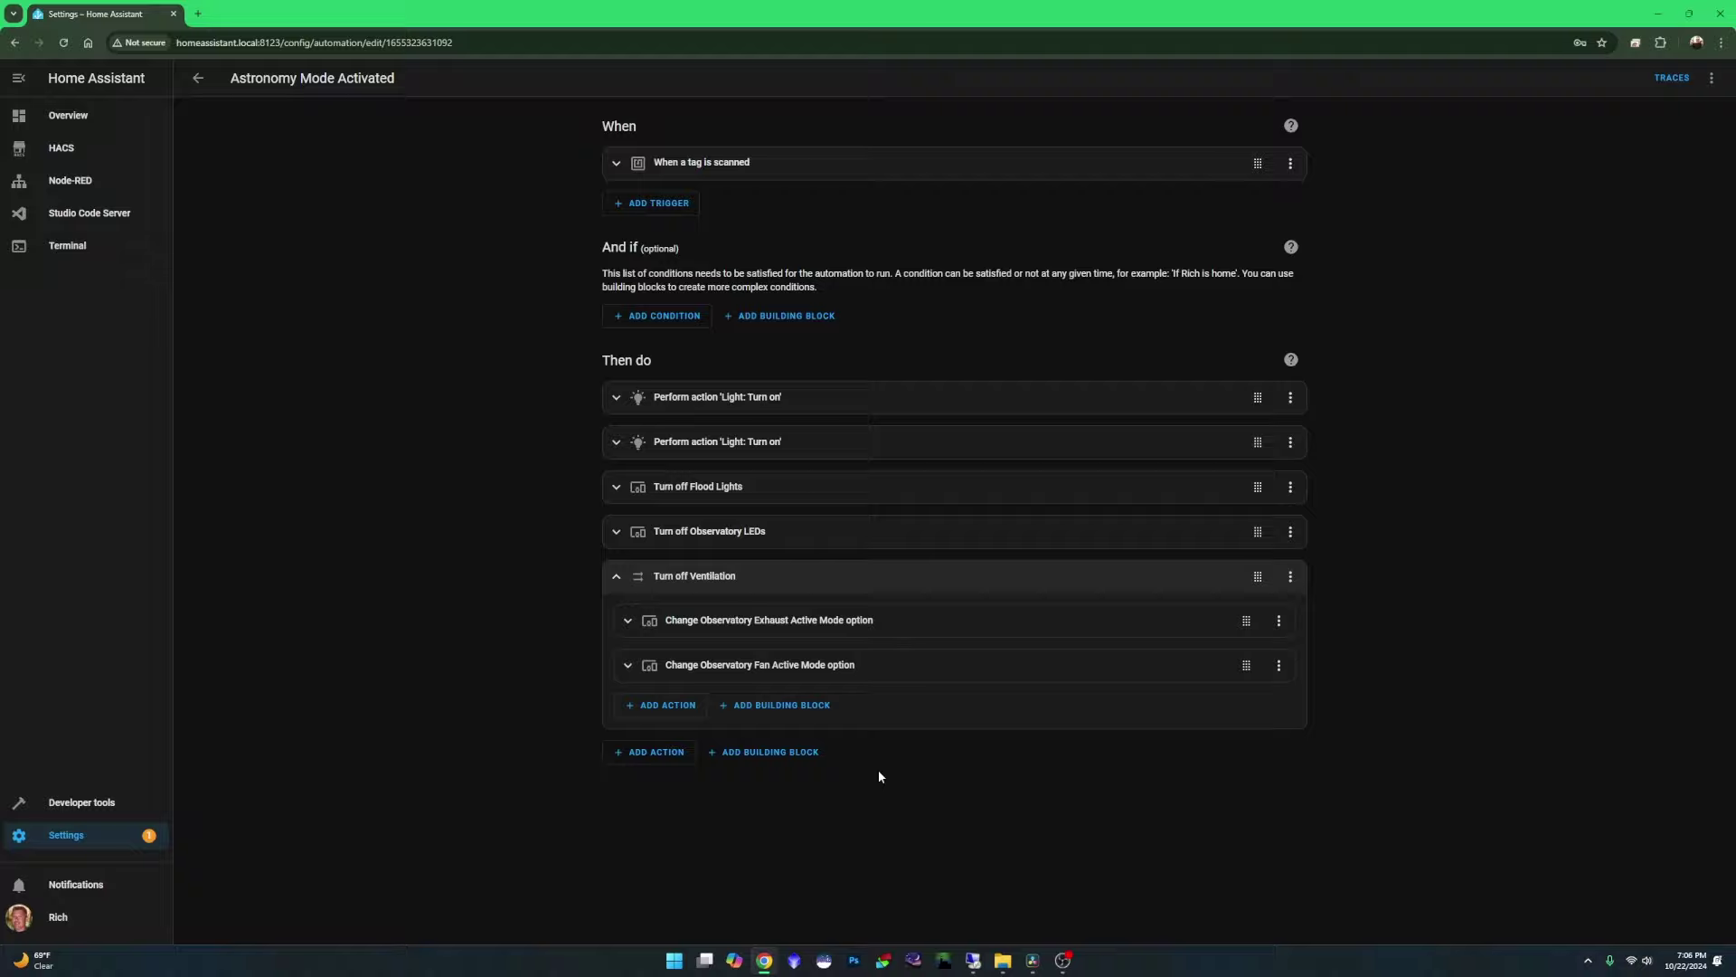
click(617, 578)
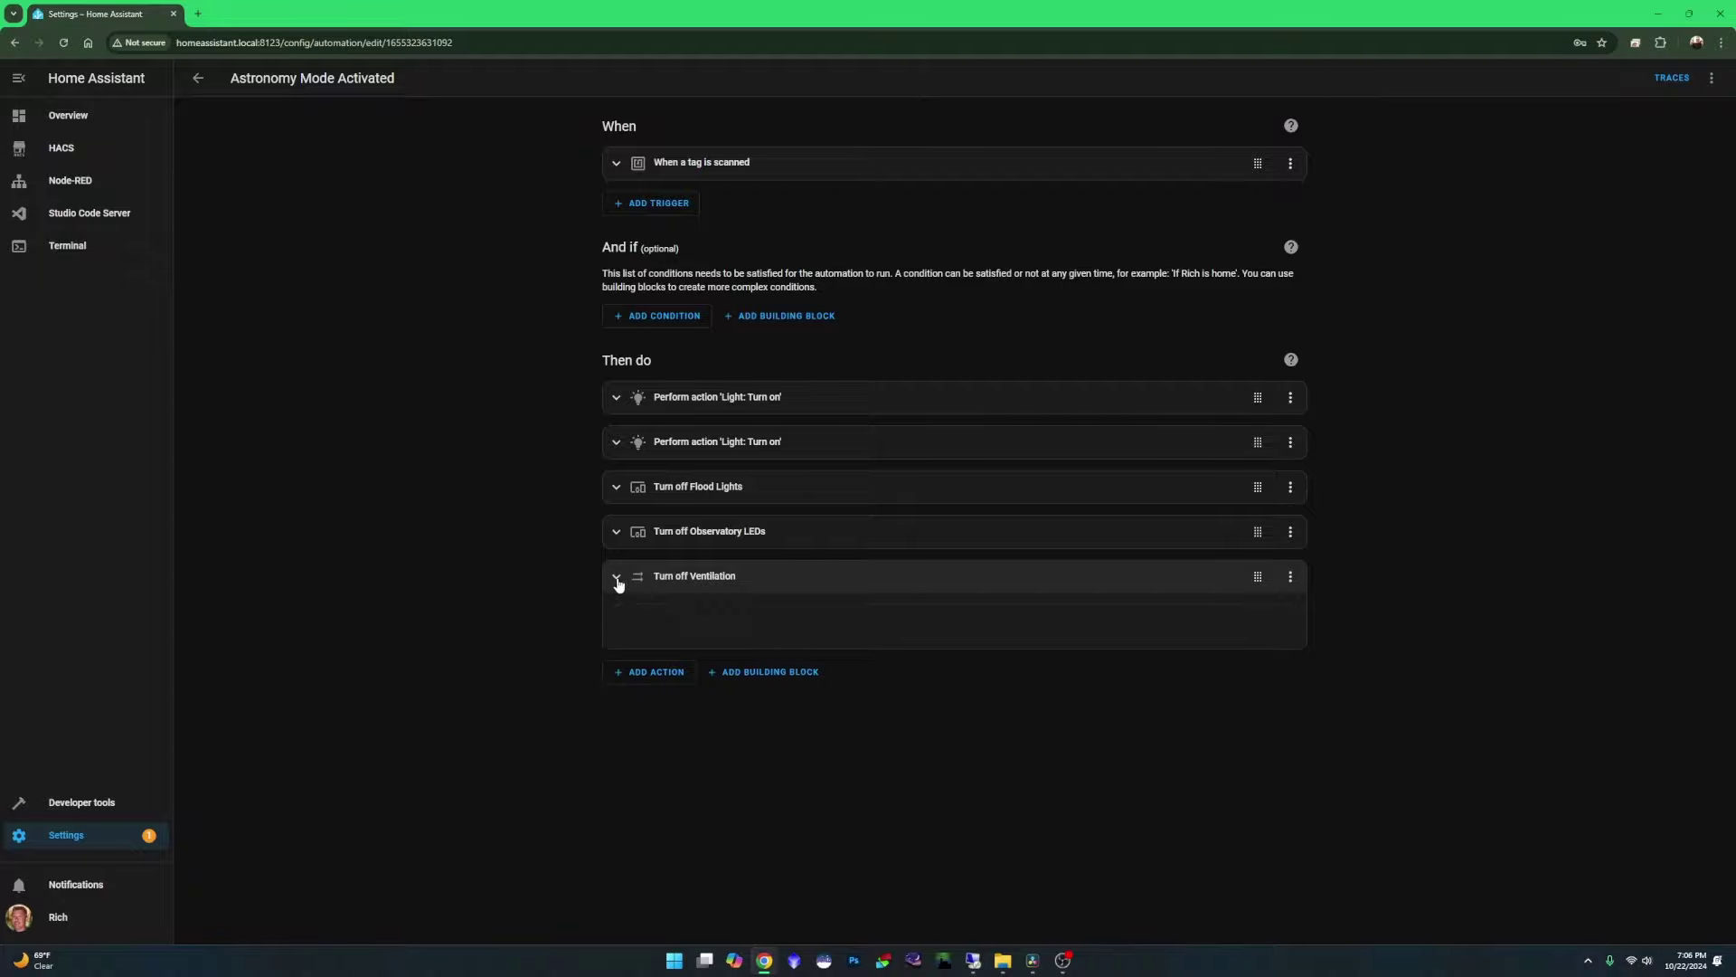
click(198, 83)
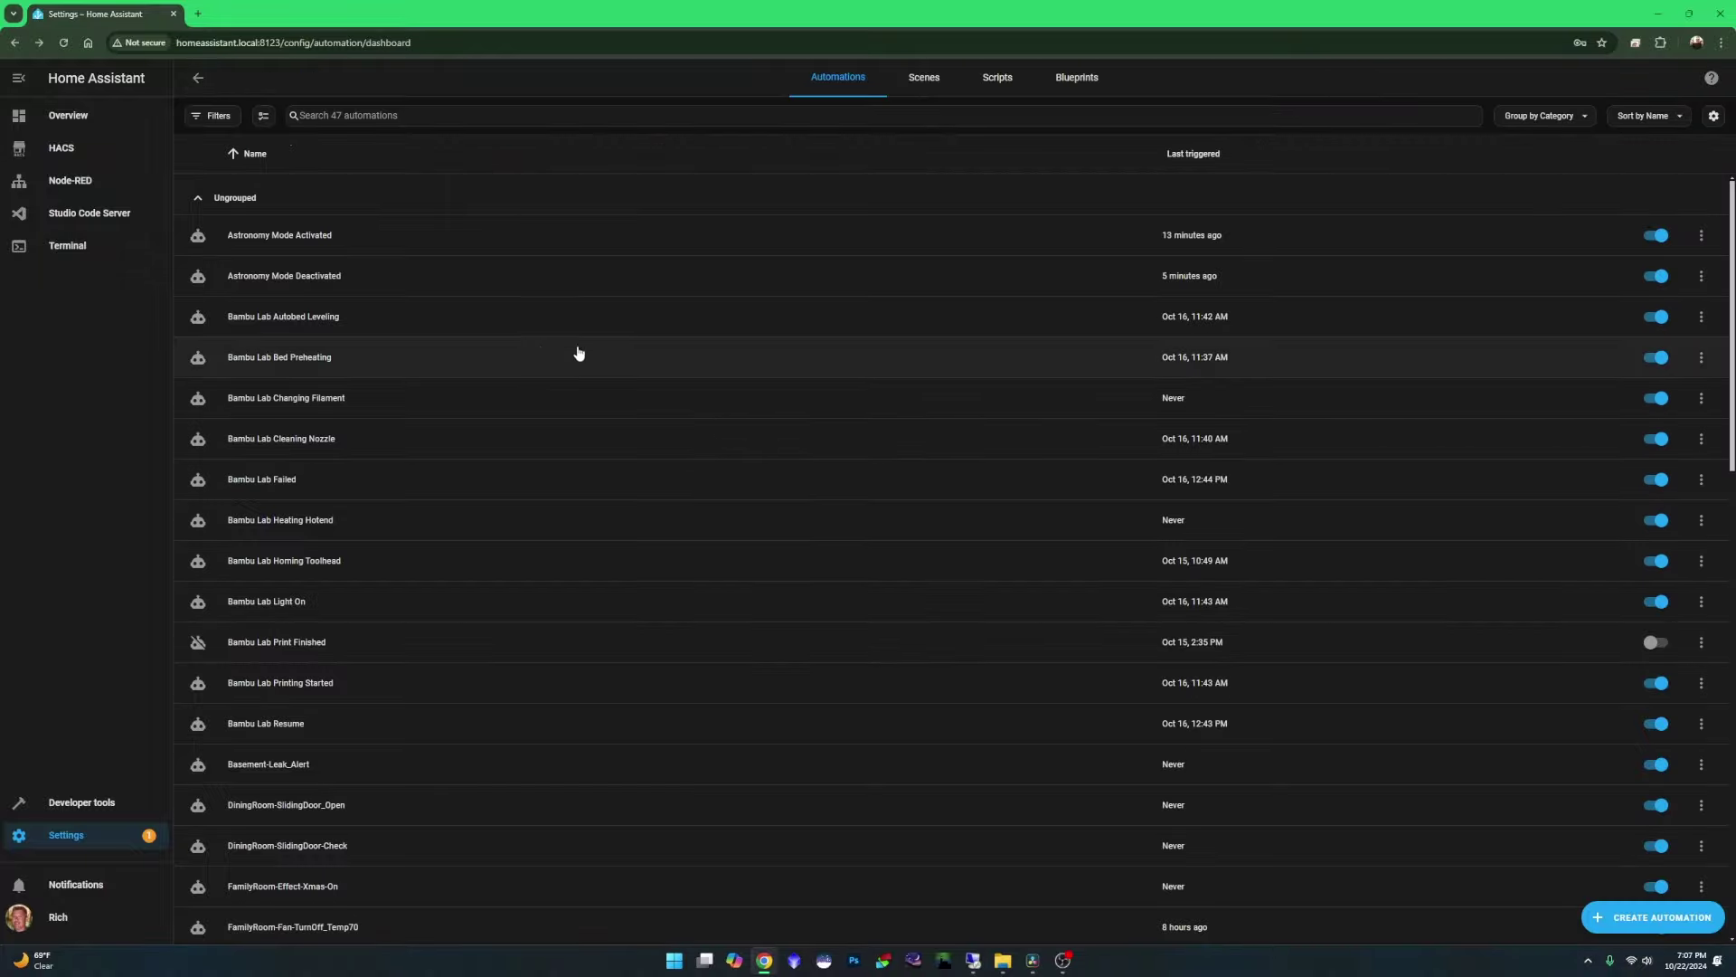
click(333, 281)
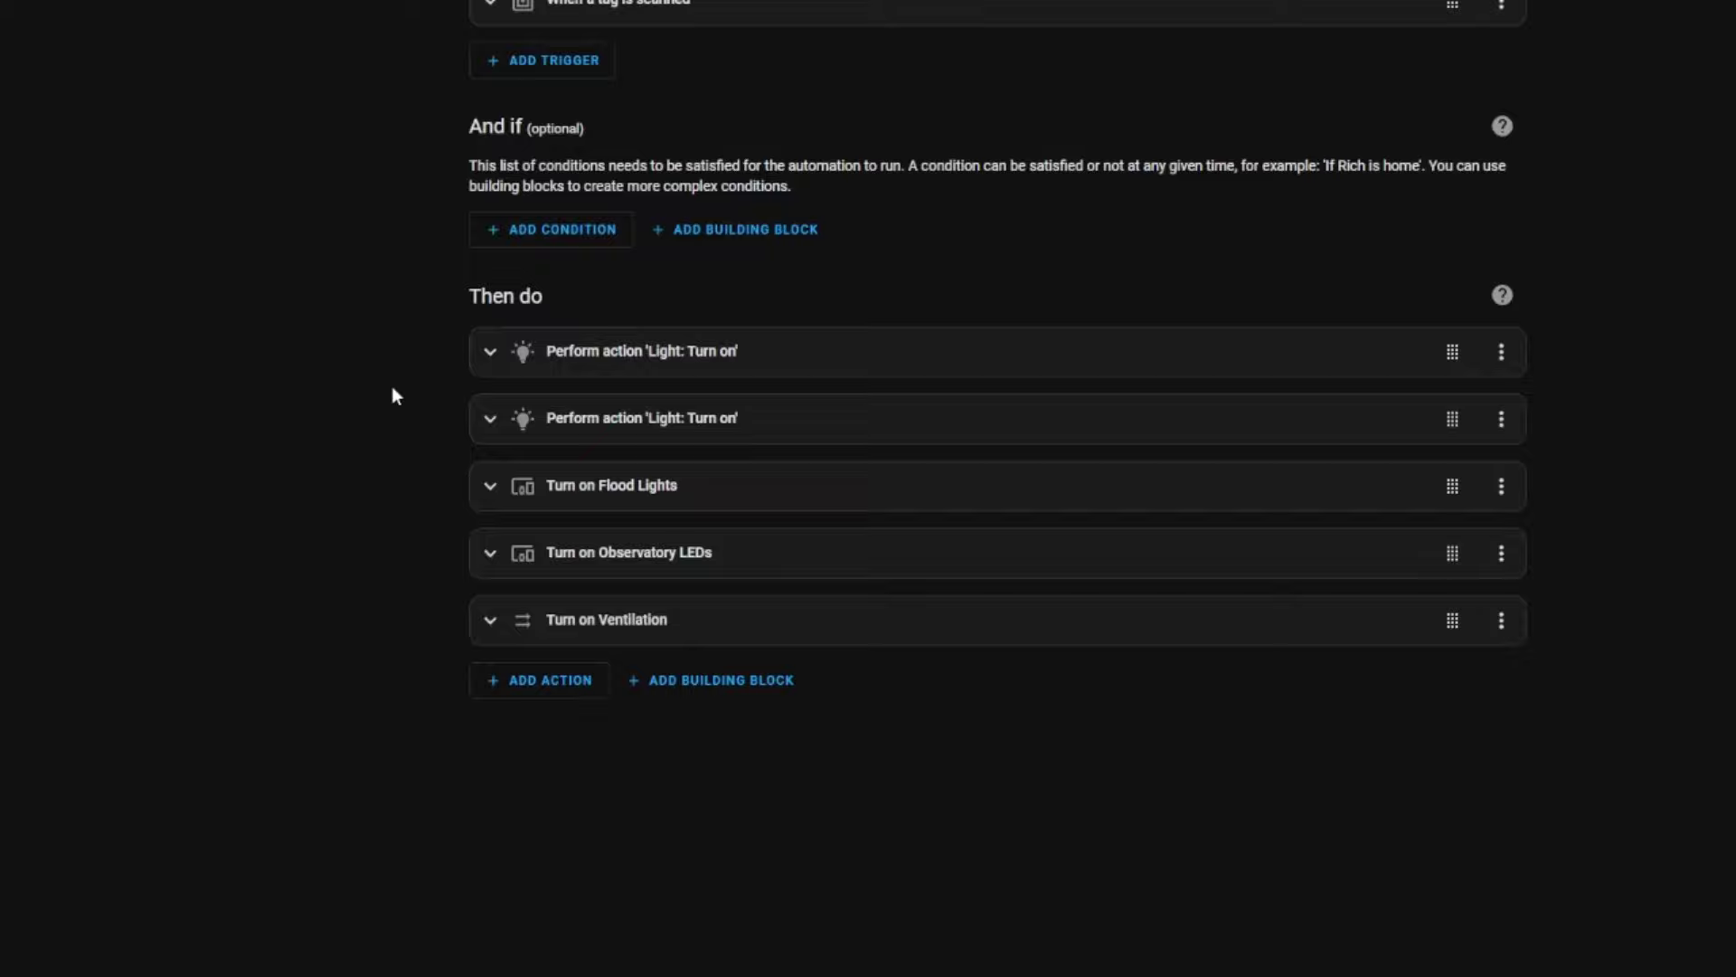
click(491, 355)
double_click(682, 537)
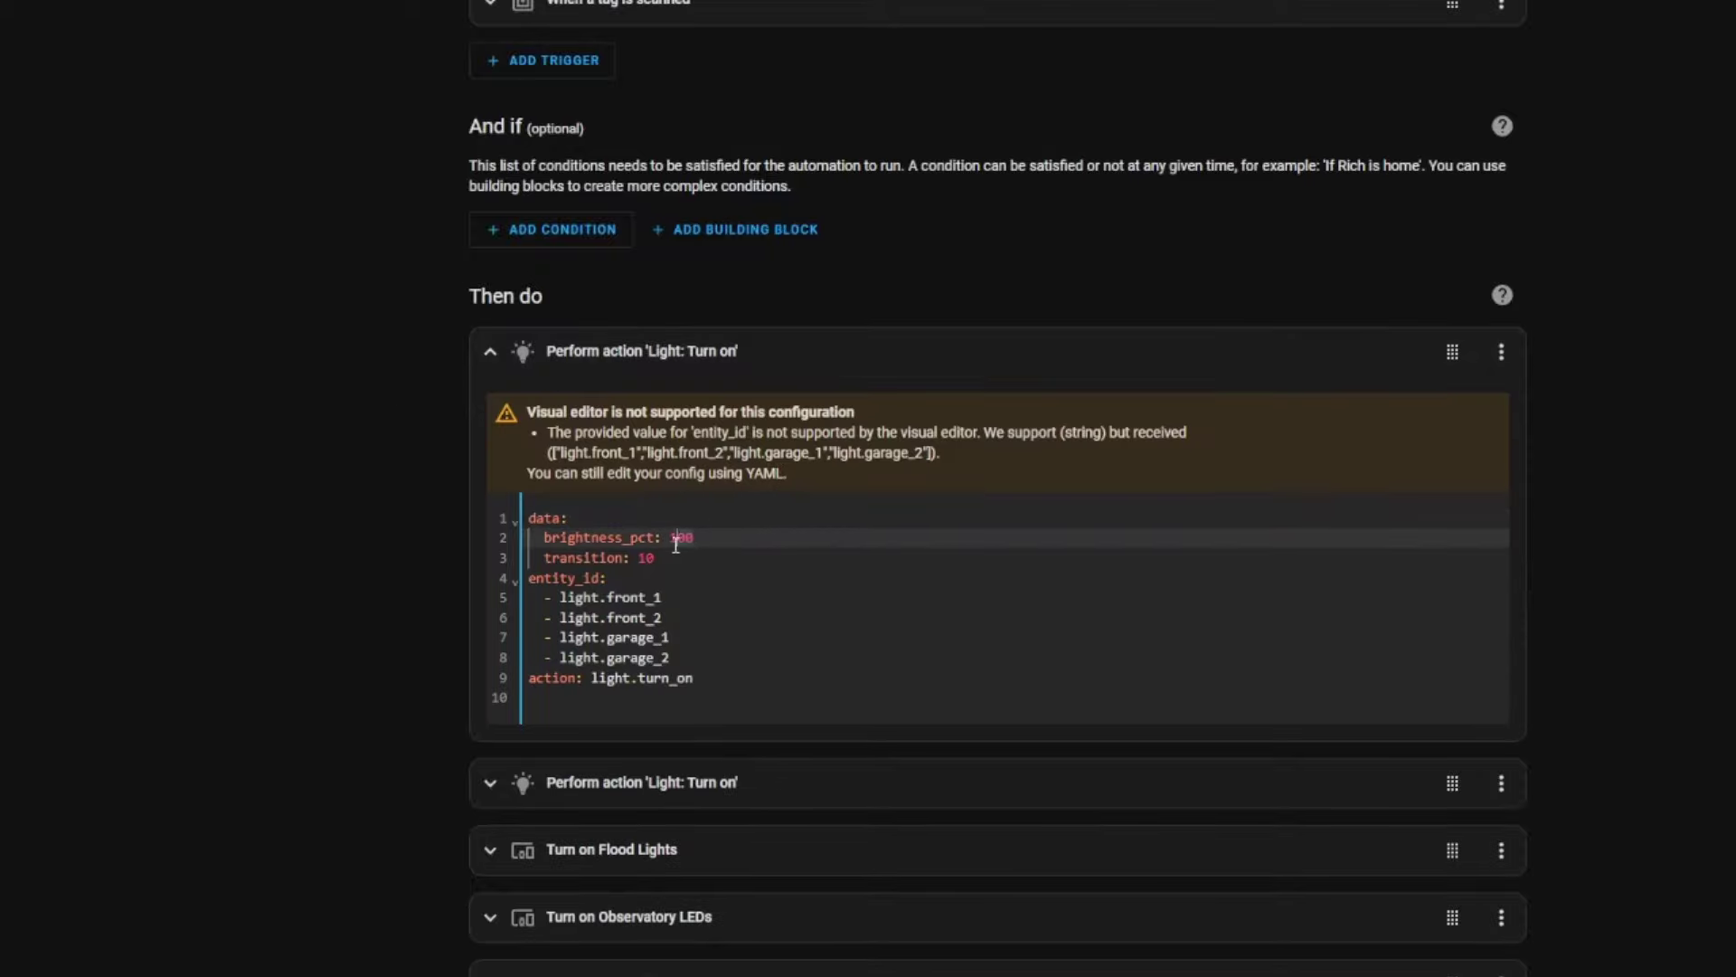
click(535, 780)
scroll(692, 771, down, 3)
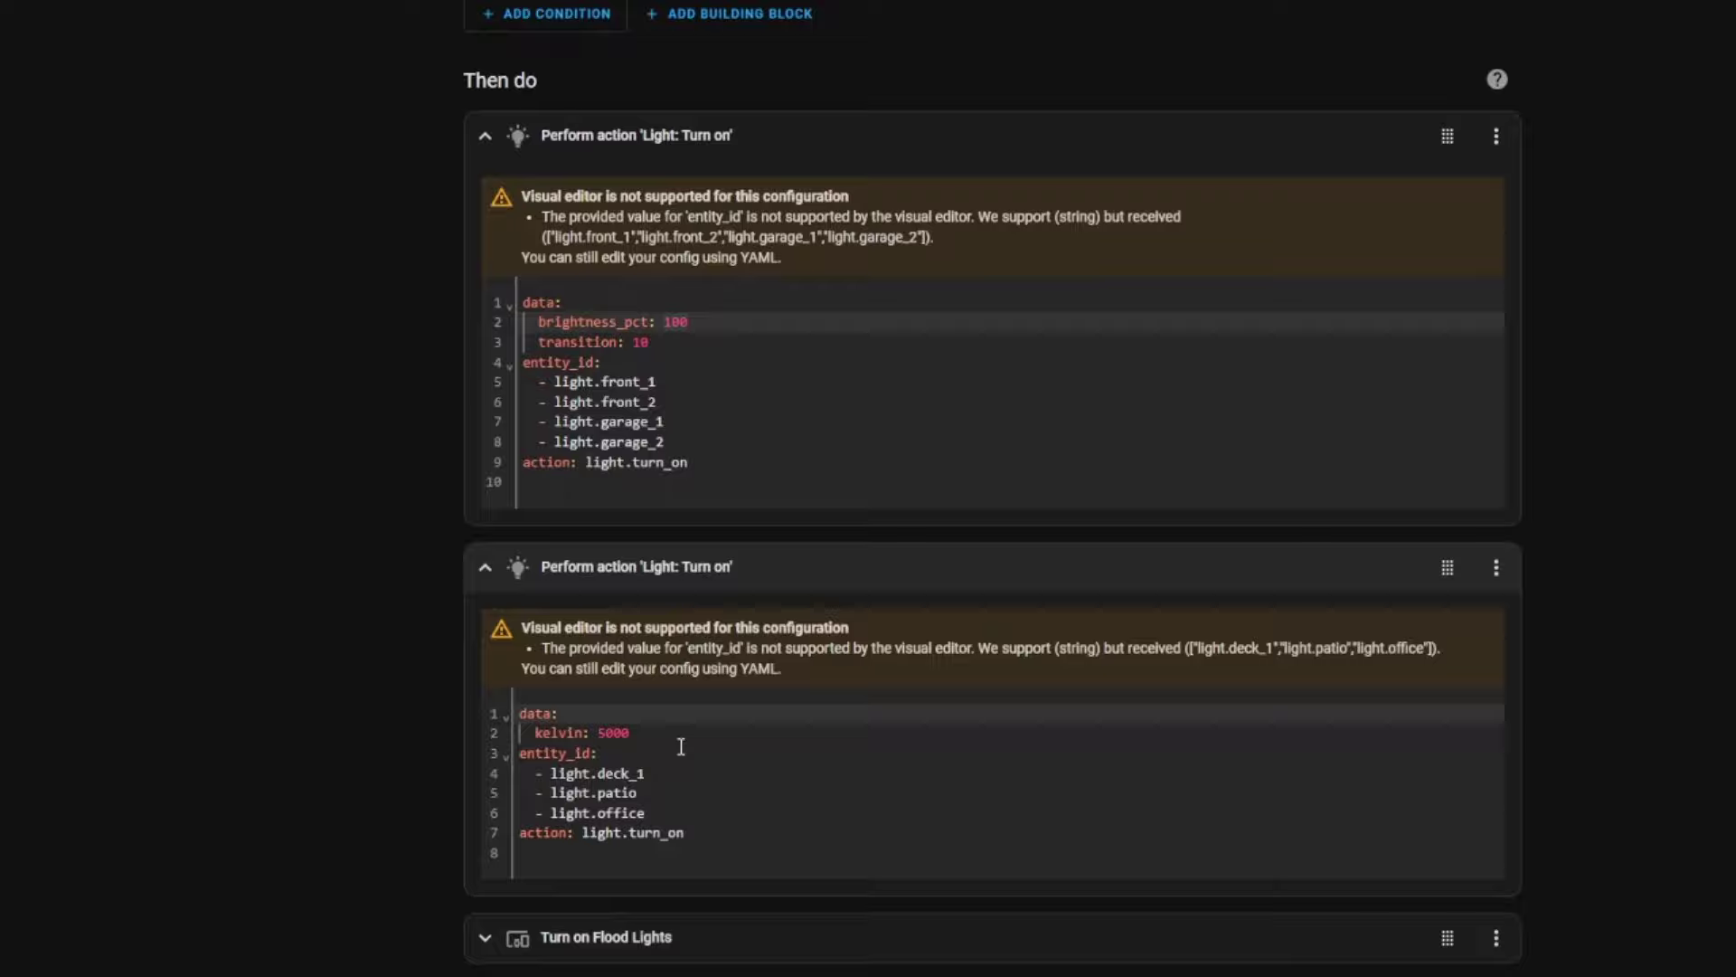
click(485, 937)
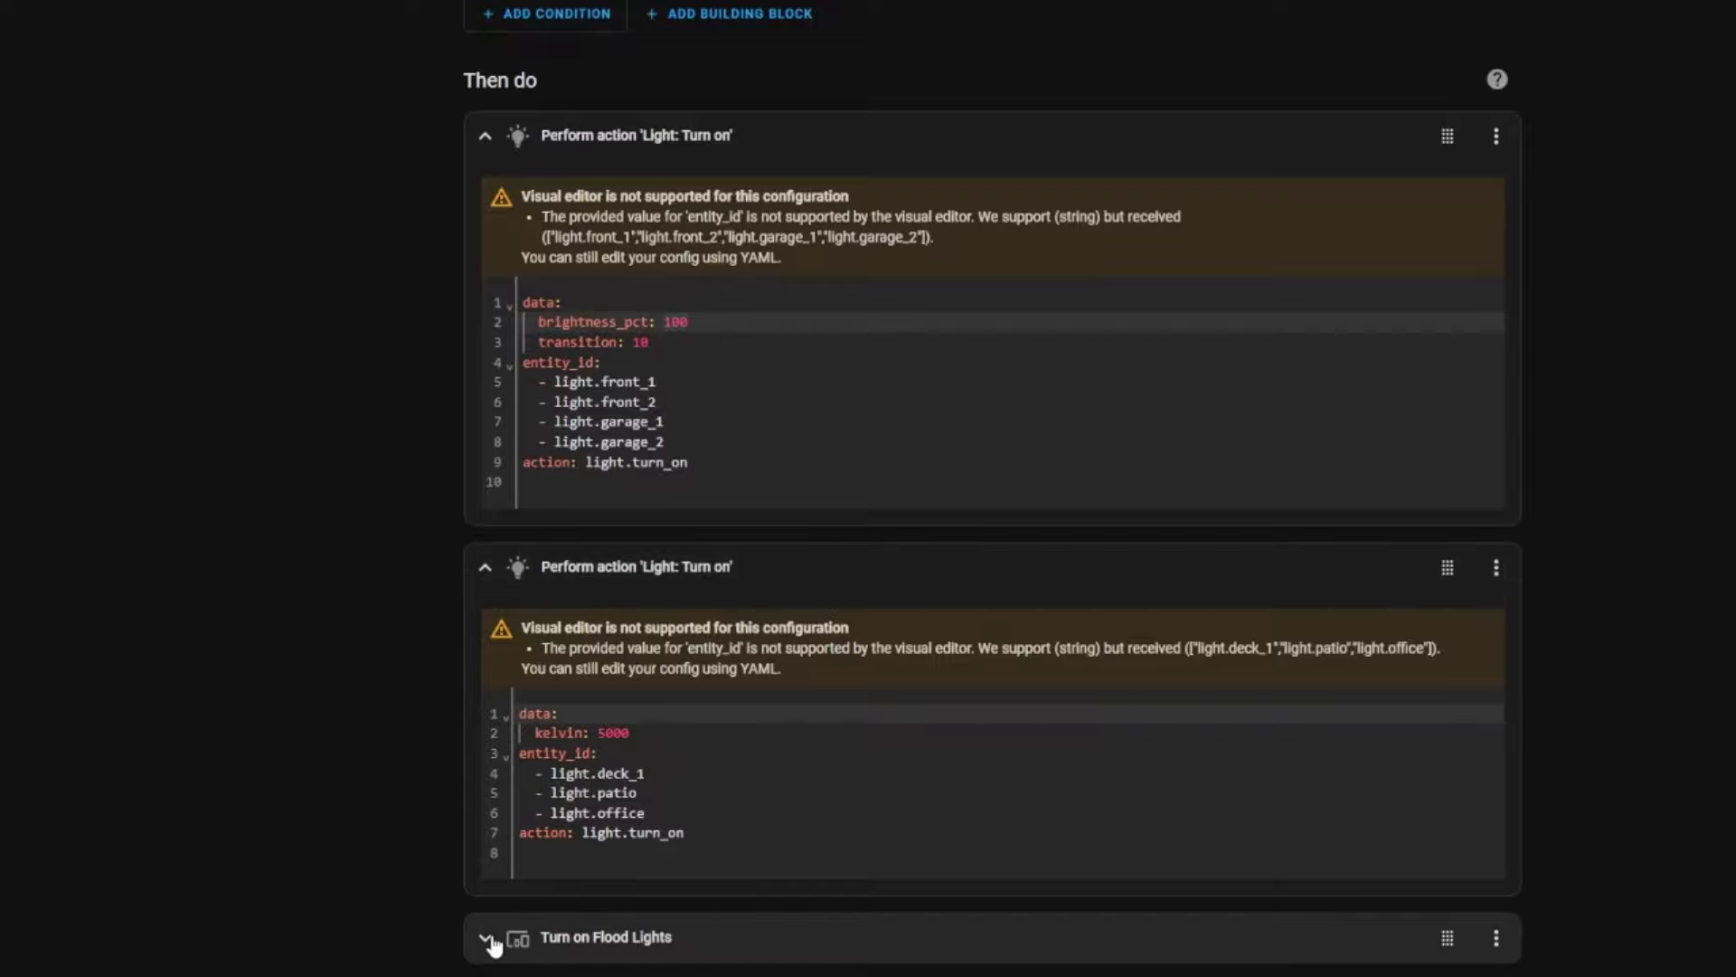
scroll(376, 958, down, 3)
scroll(329, 874, down, 3)
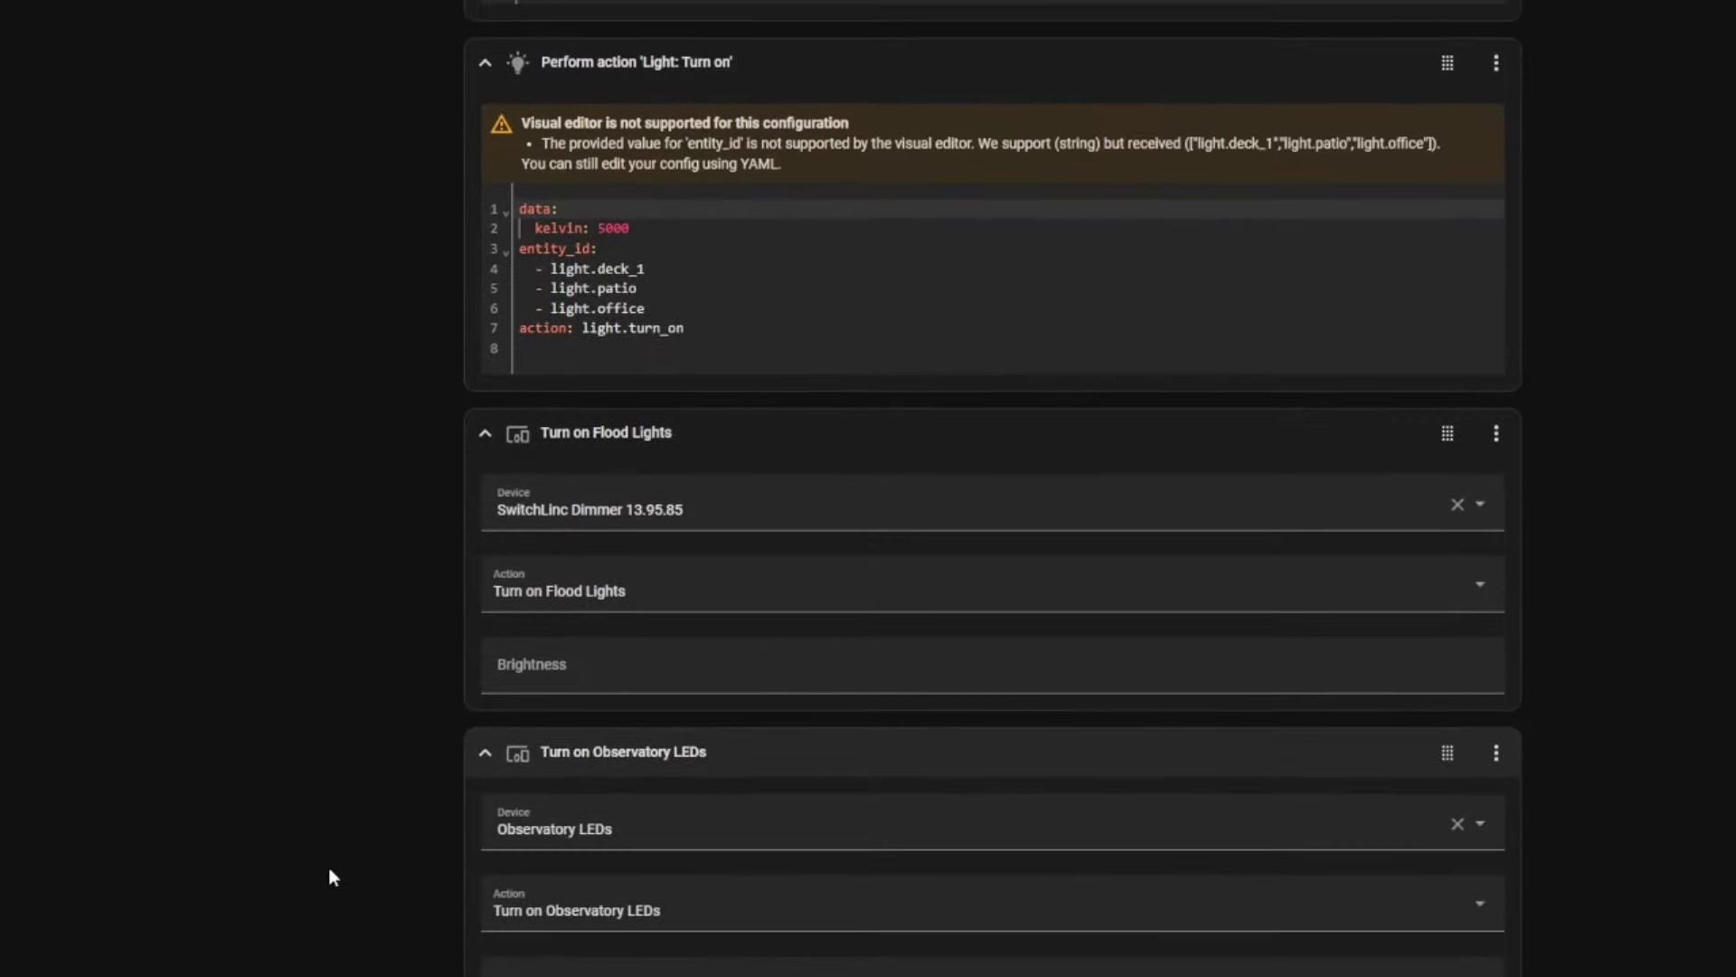
scroll(241, 828, down, 2)
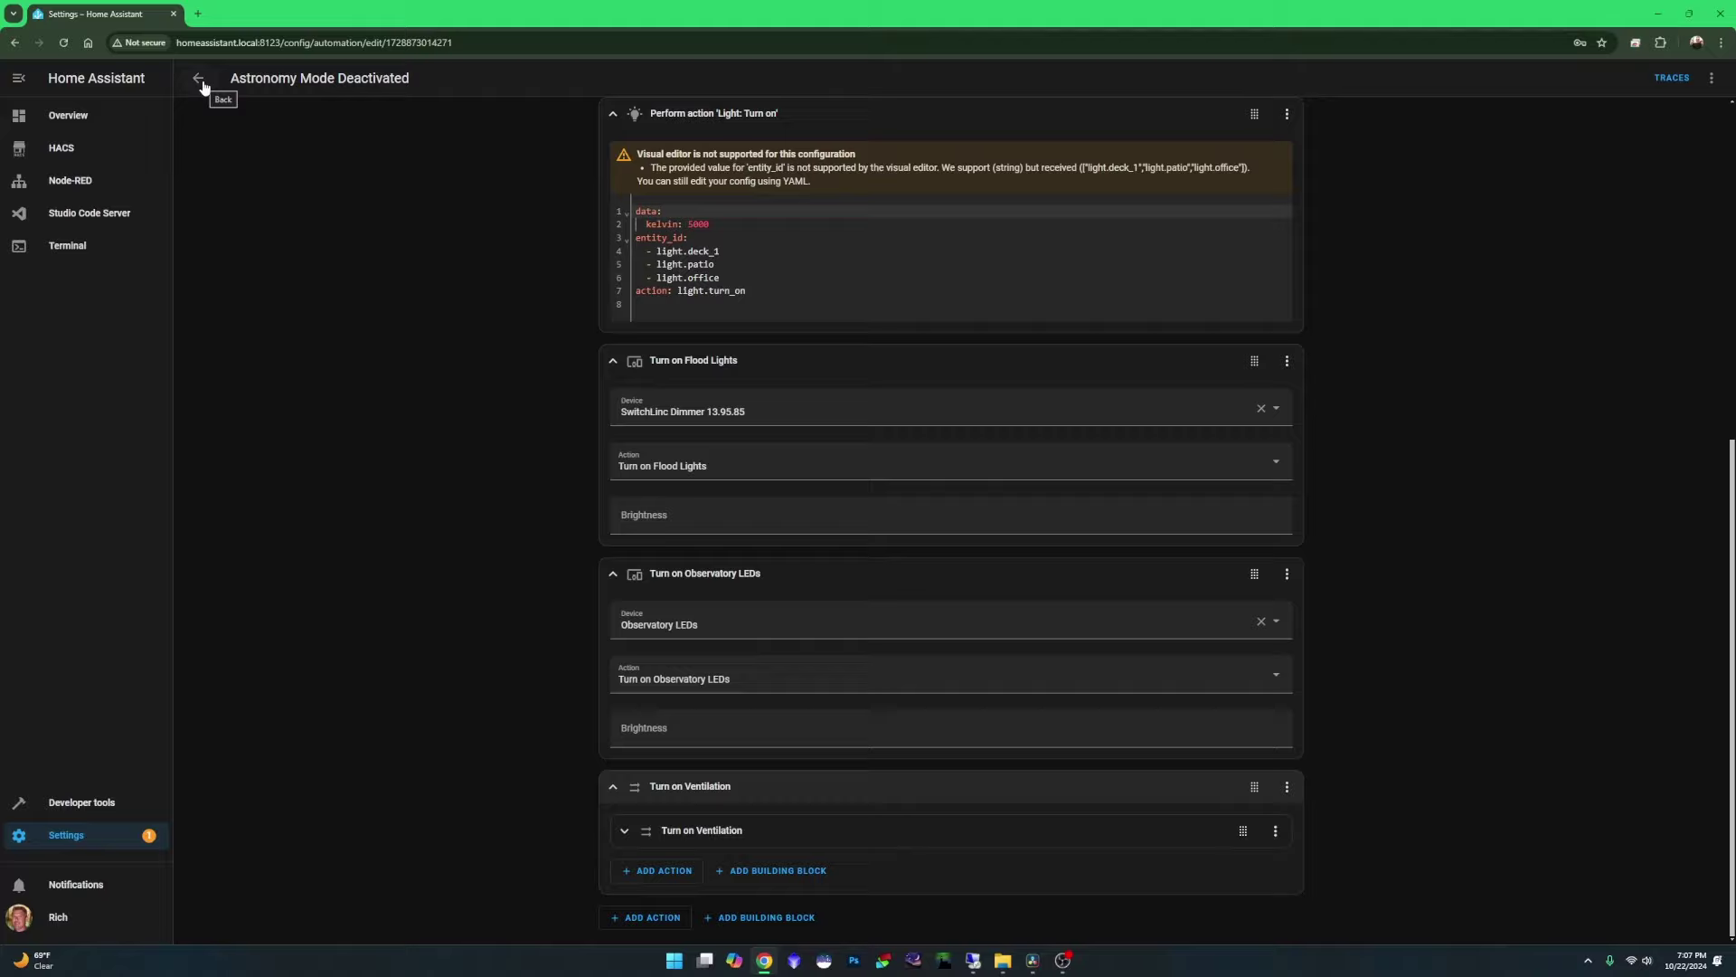
click(199, 79)
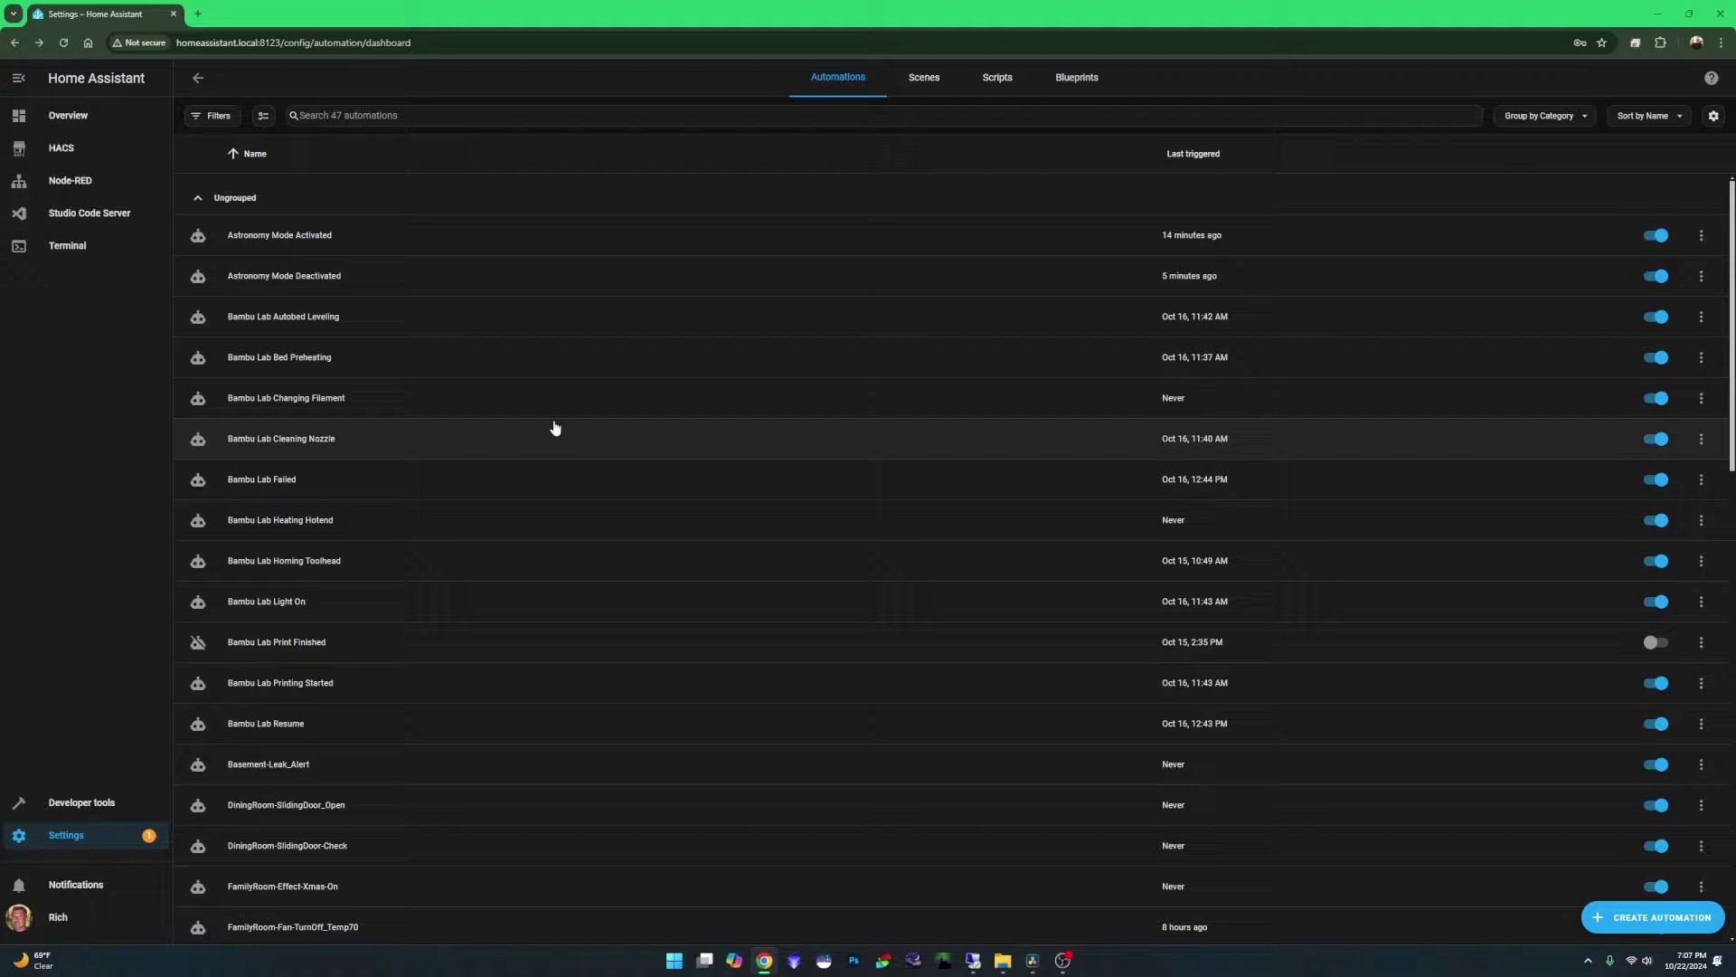
In Node-RED's Flow 1, set the action node's action to automation.trigger.
click(84, 184)
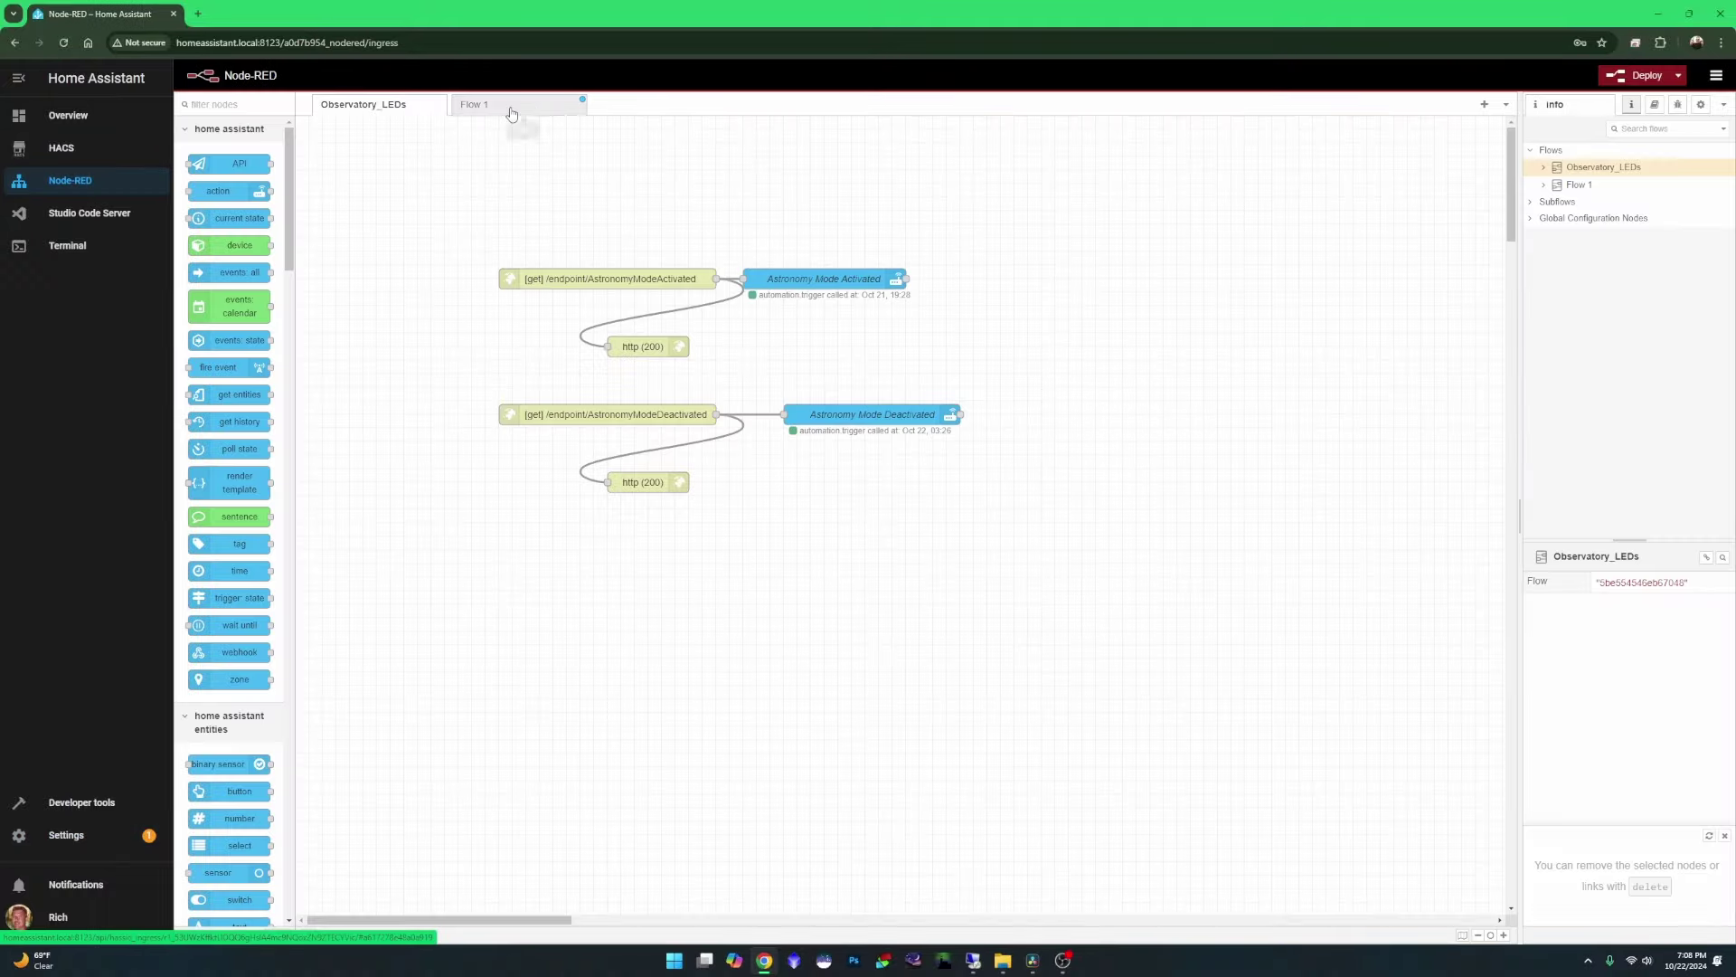
click(474, 105)
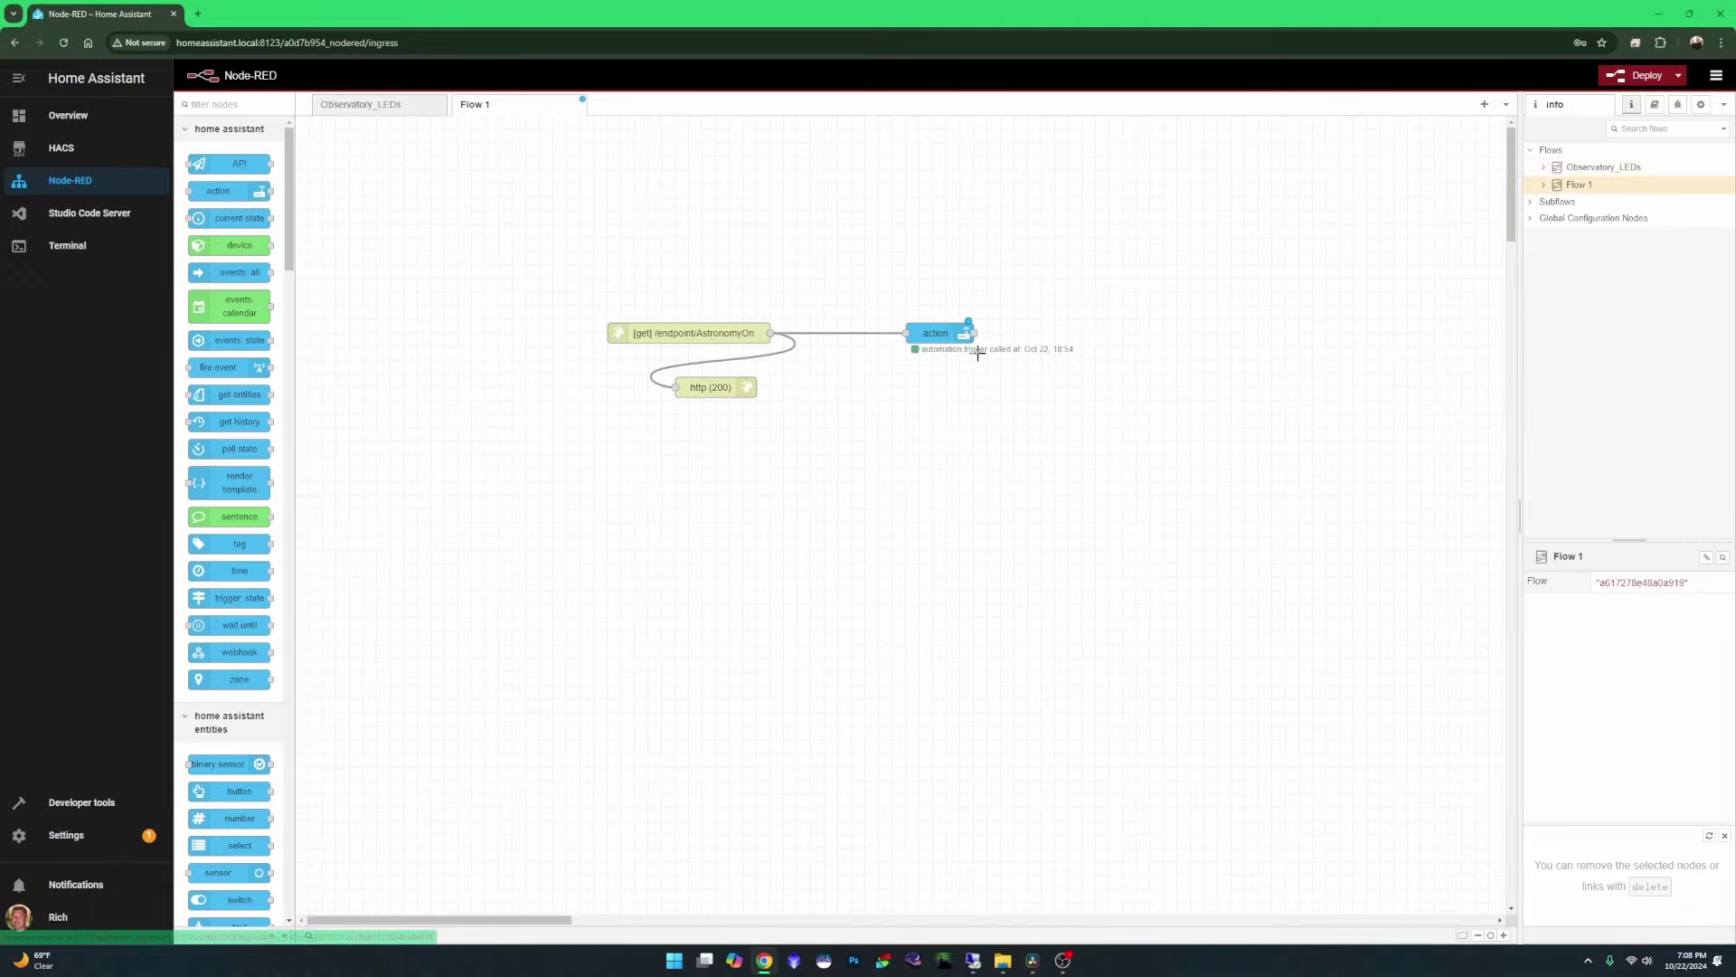
double_click(941, 333)
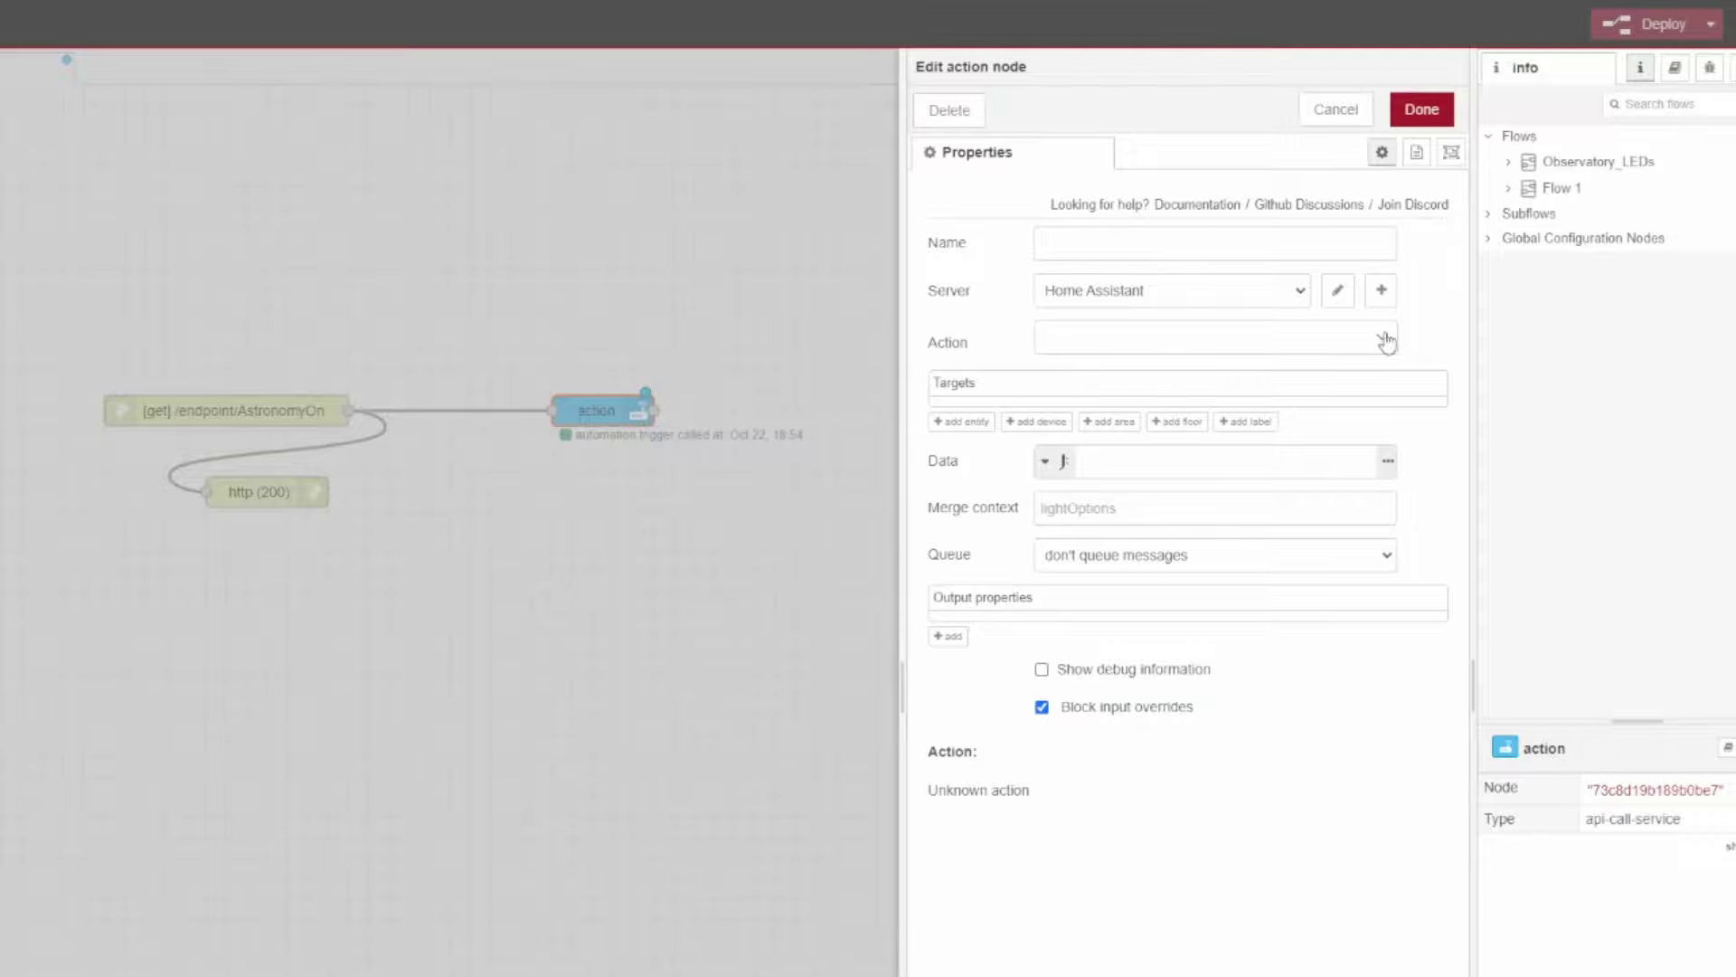
click(1299, 344)
text(auto)
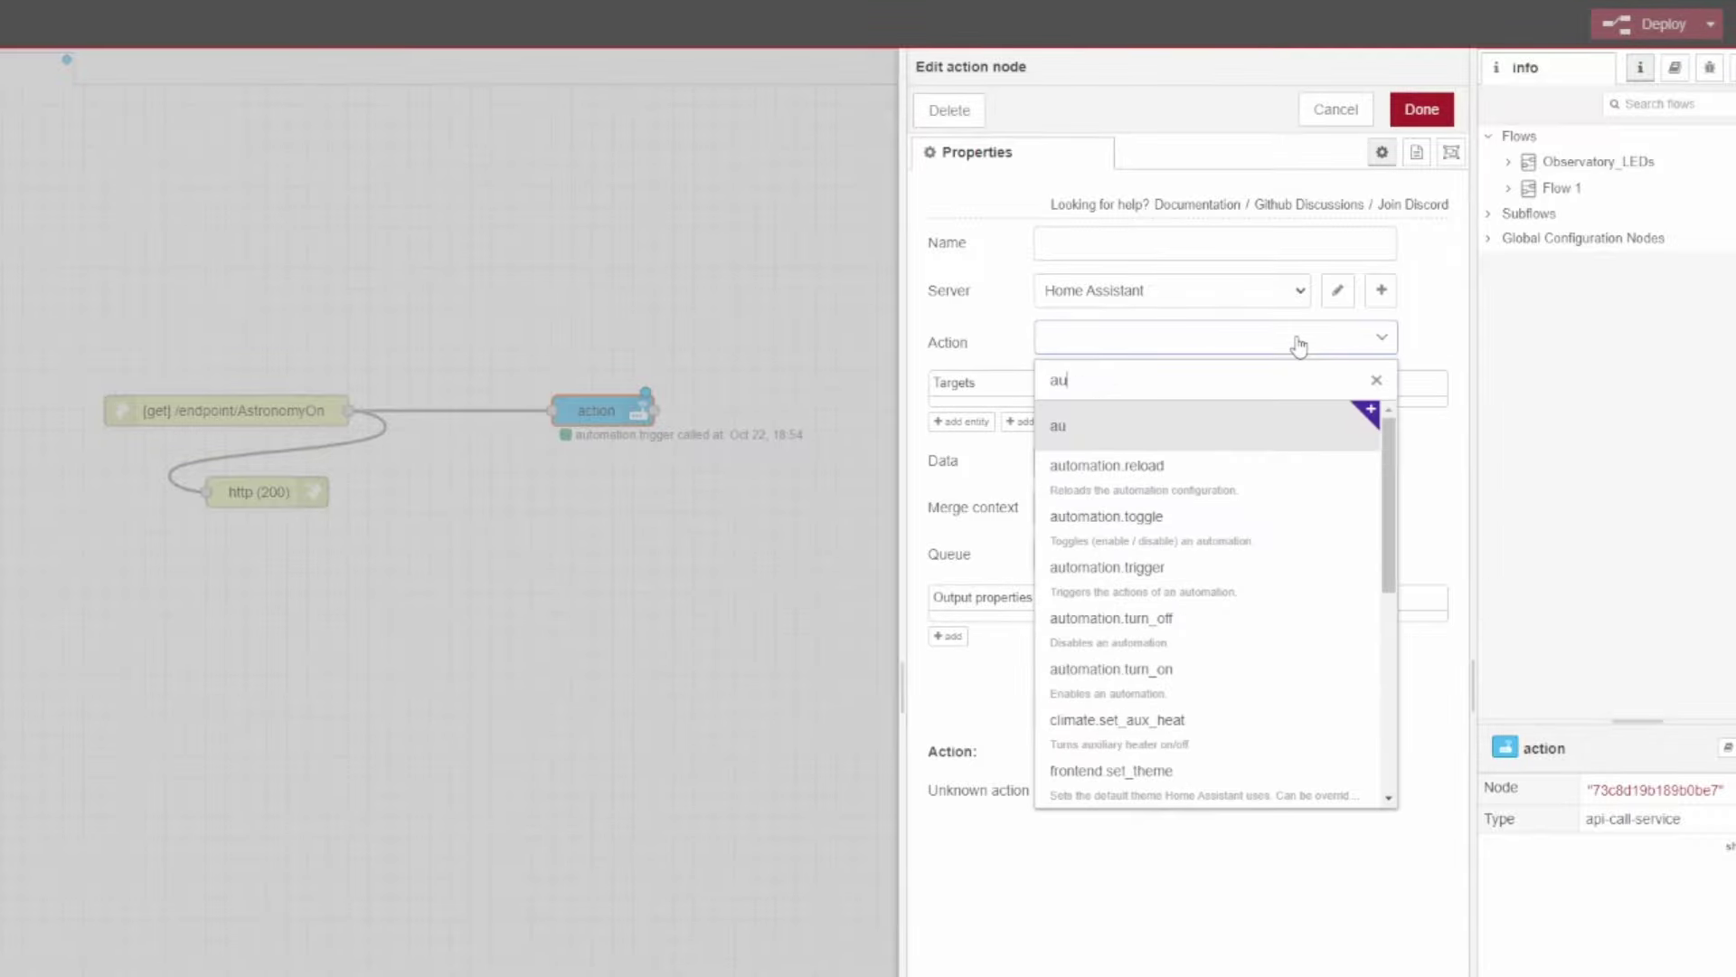
click(1185, 567)
Target the Astronomy Mode Activated automation in the action node and deploy the flow.
click(981, 421)
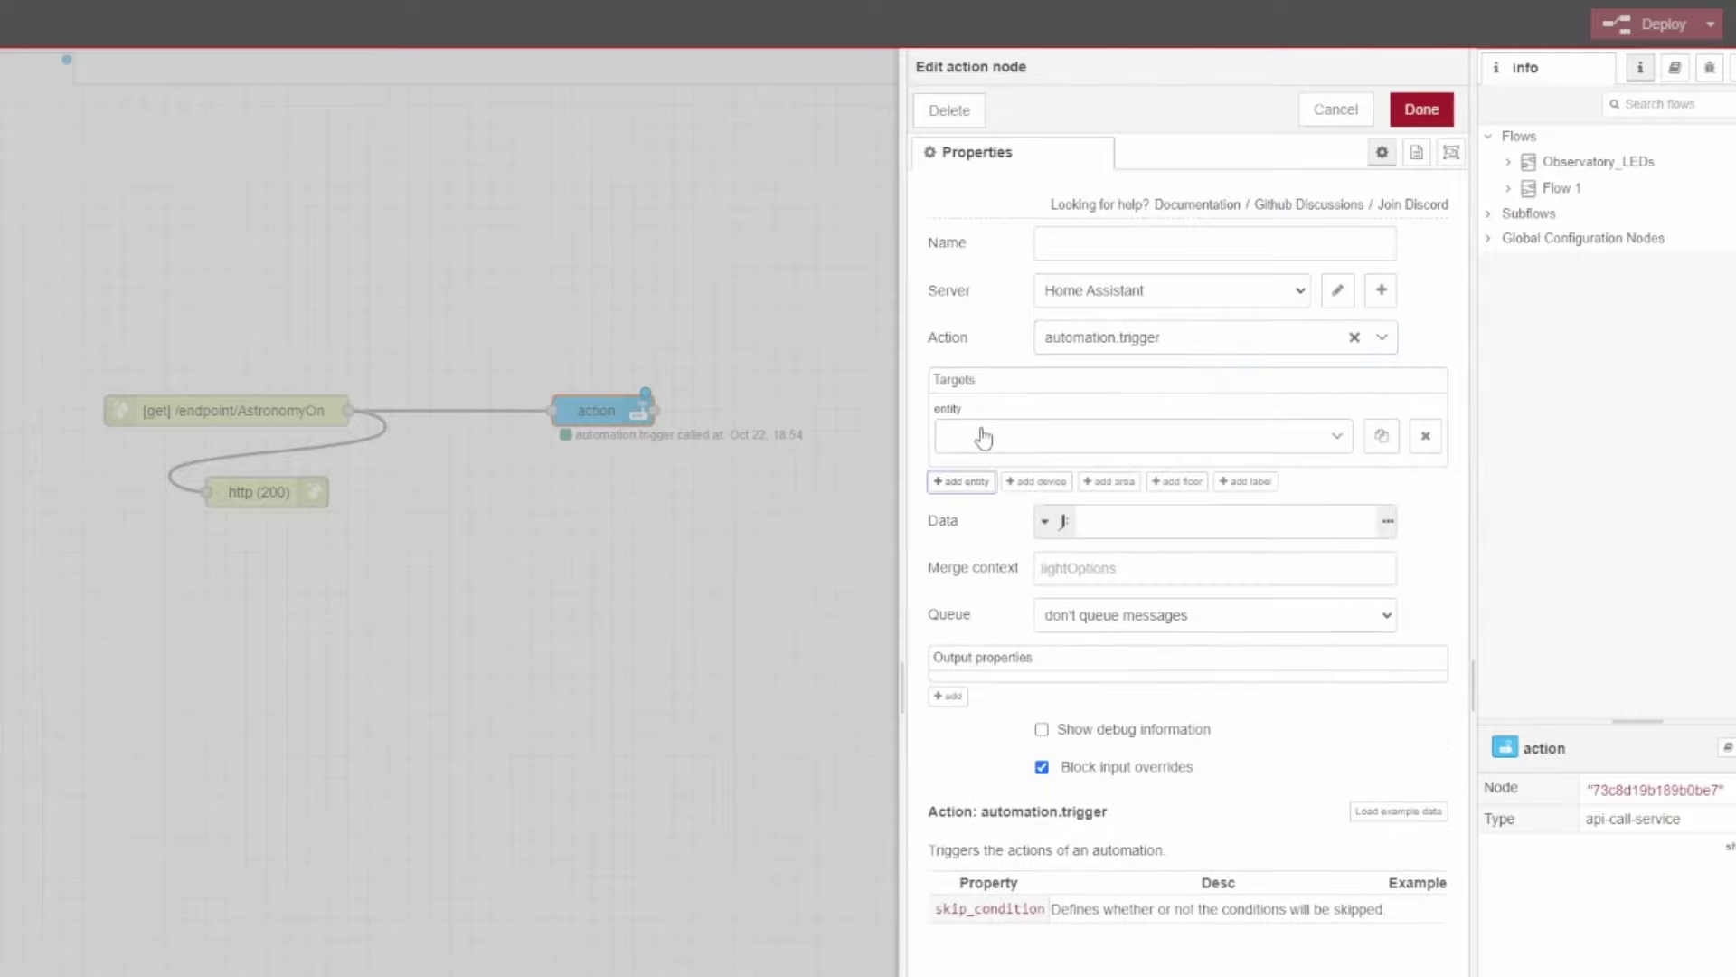
click(1336, 437)
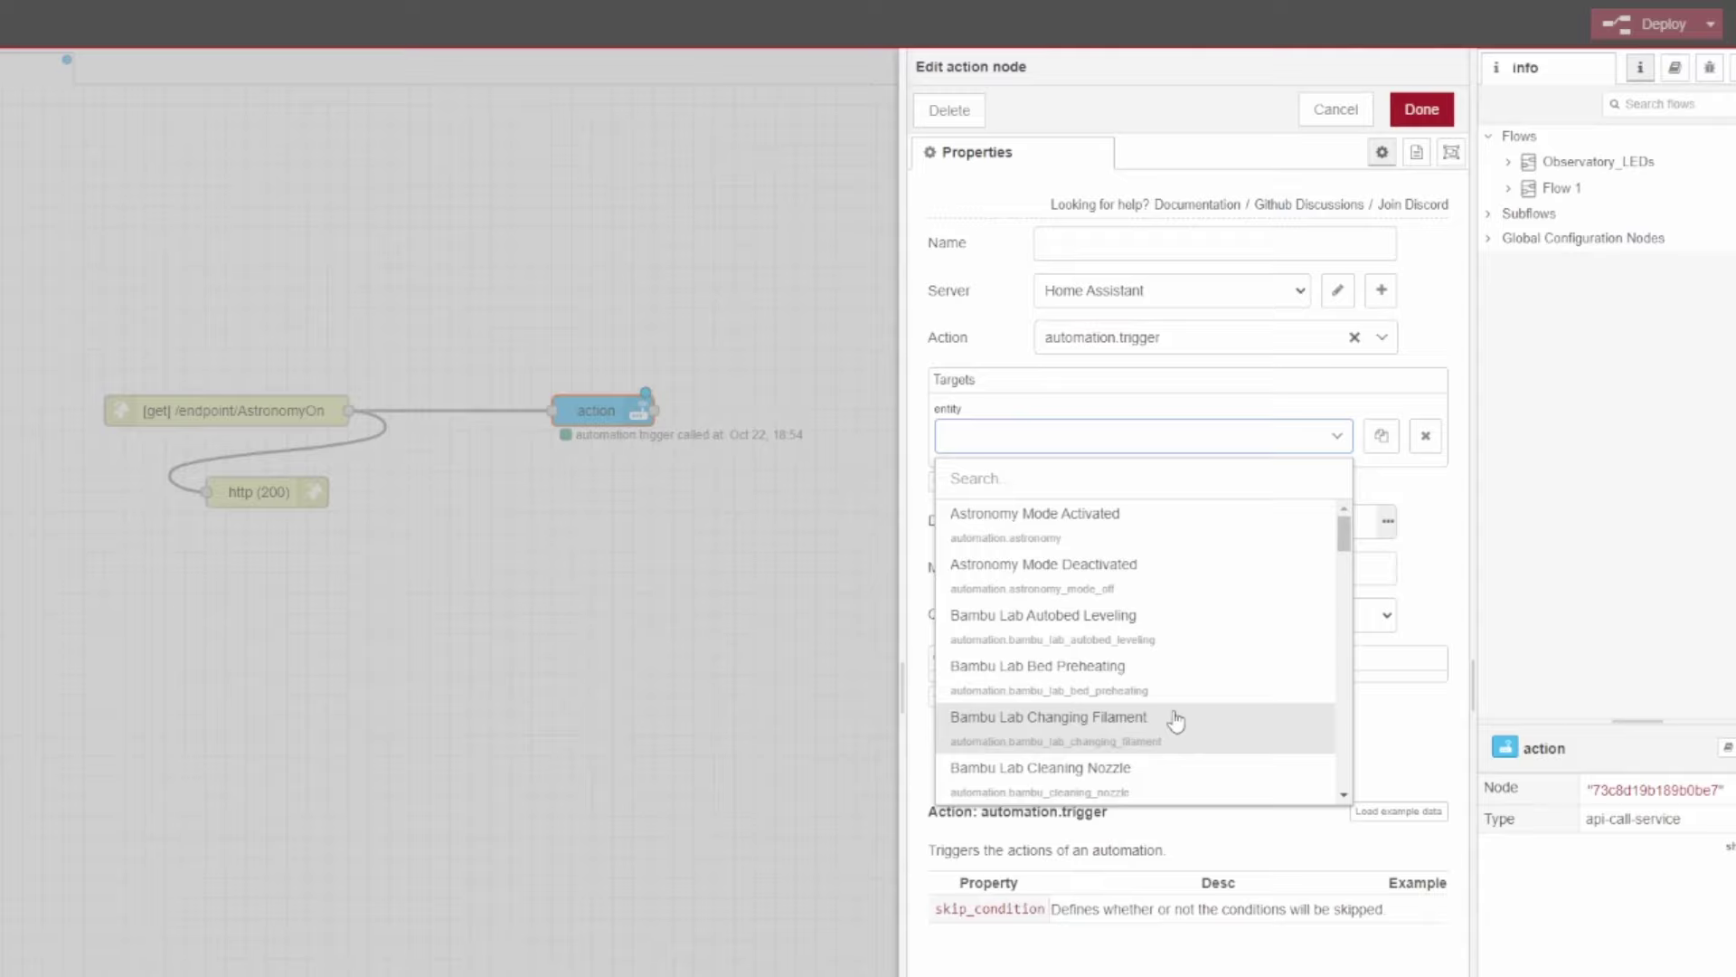
click(1105, 529)
click(1422, 108)
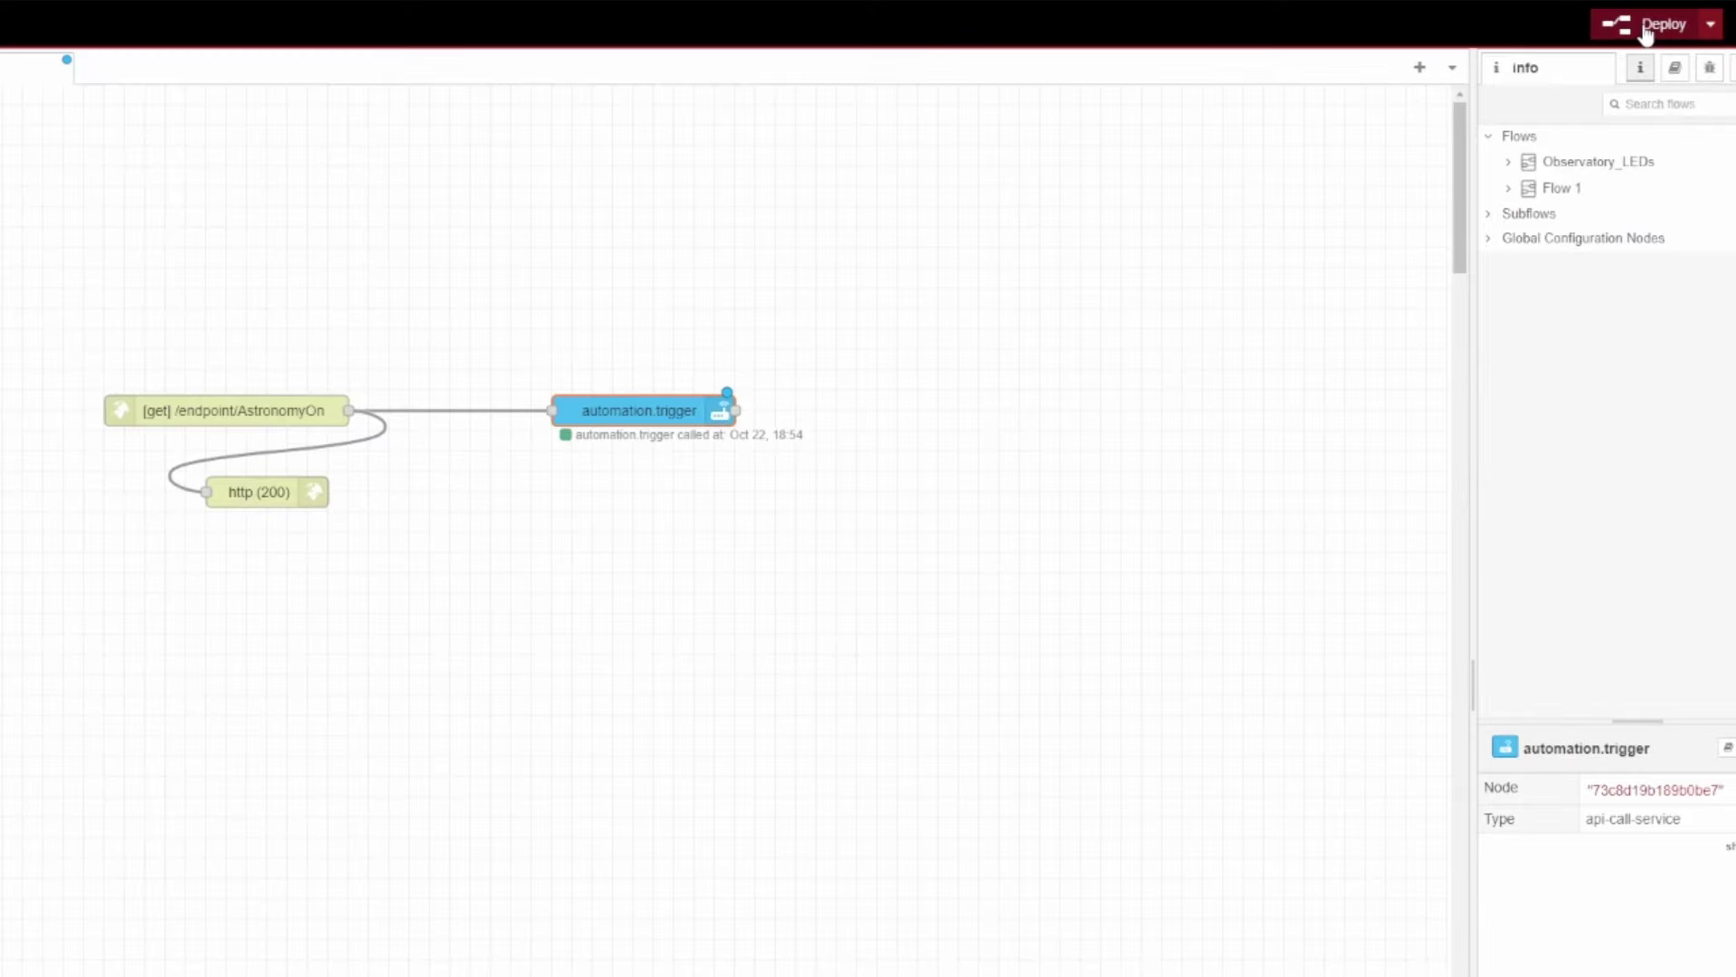
click(1646, 29)
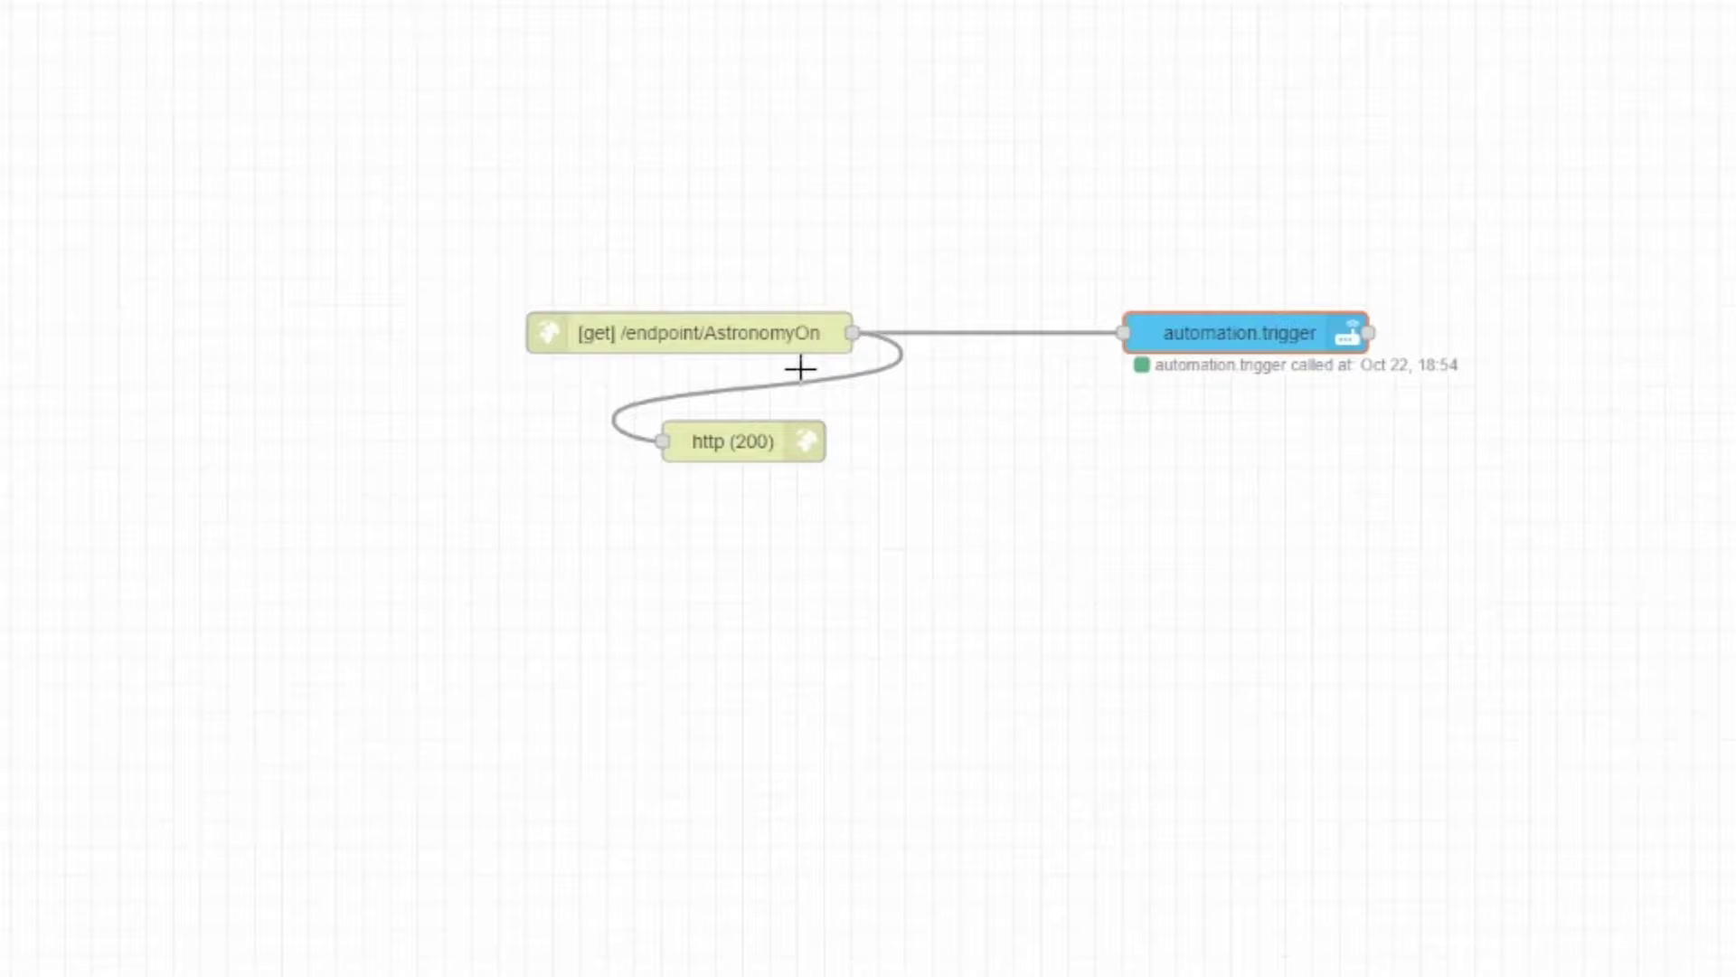
Load homeassistant.local:1880/endpoint/AstronomyOn in a new Chrome tab to fire the flow.
key(ctrl+t)
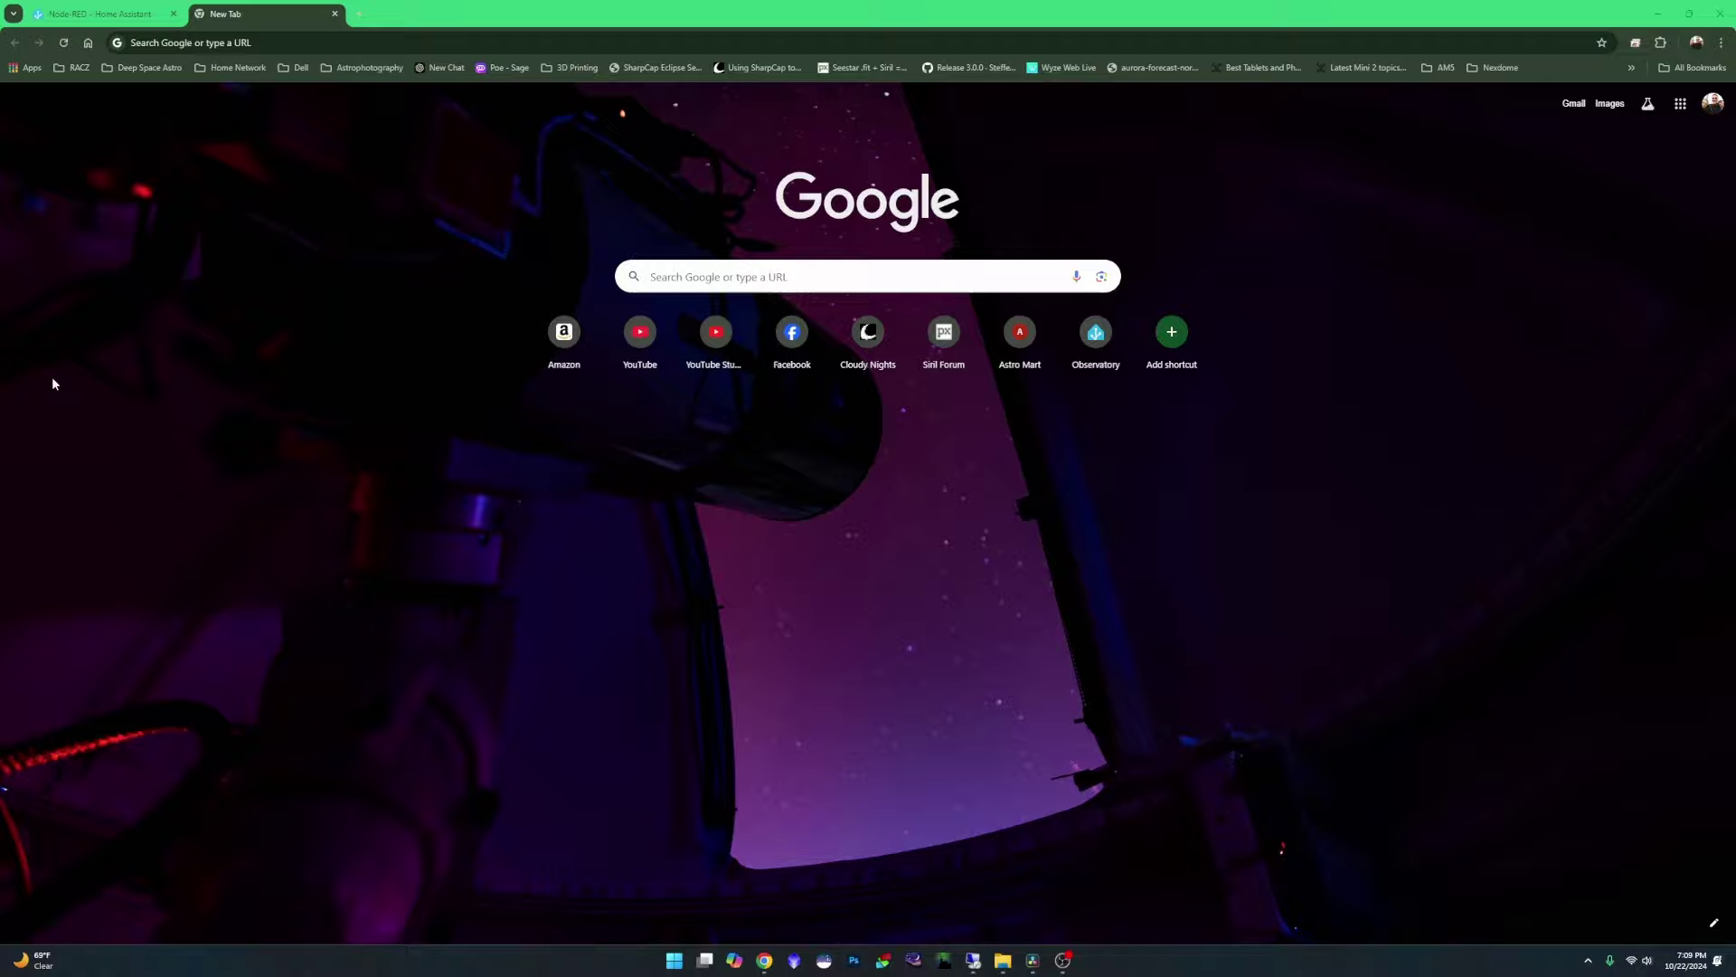
click(246, 42)
text(http://homeassistant.local:1880/endpoint/AstronomyOn)
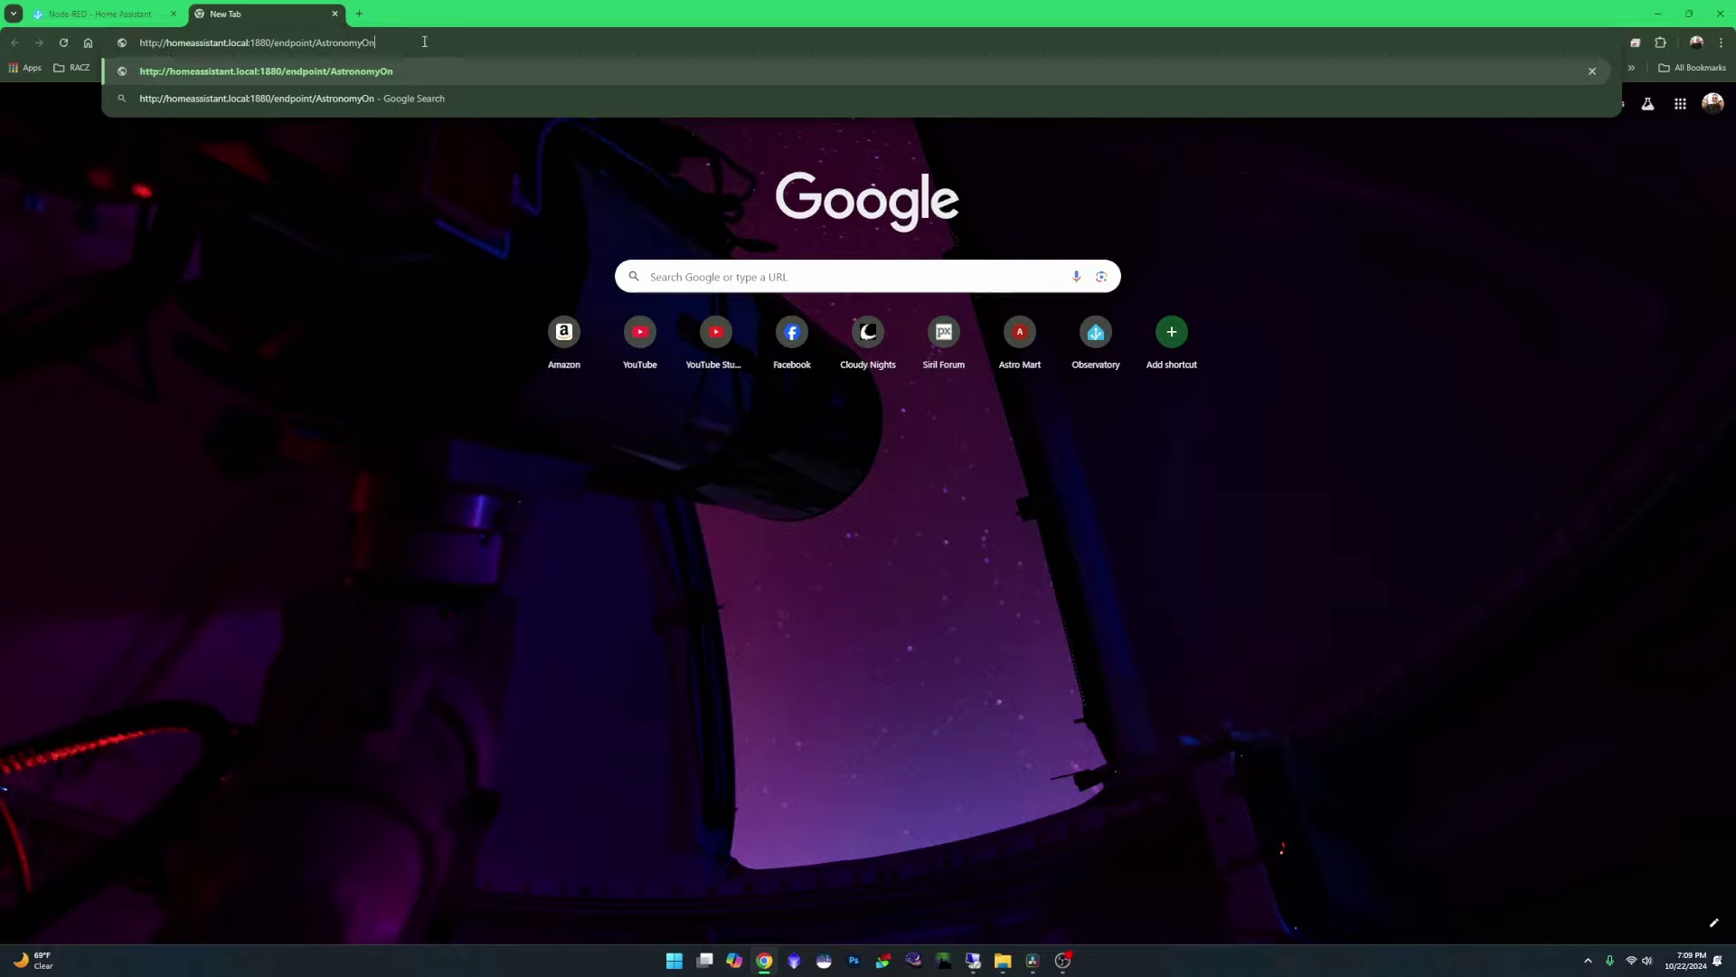
key(Return)
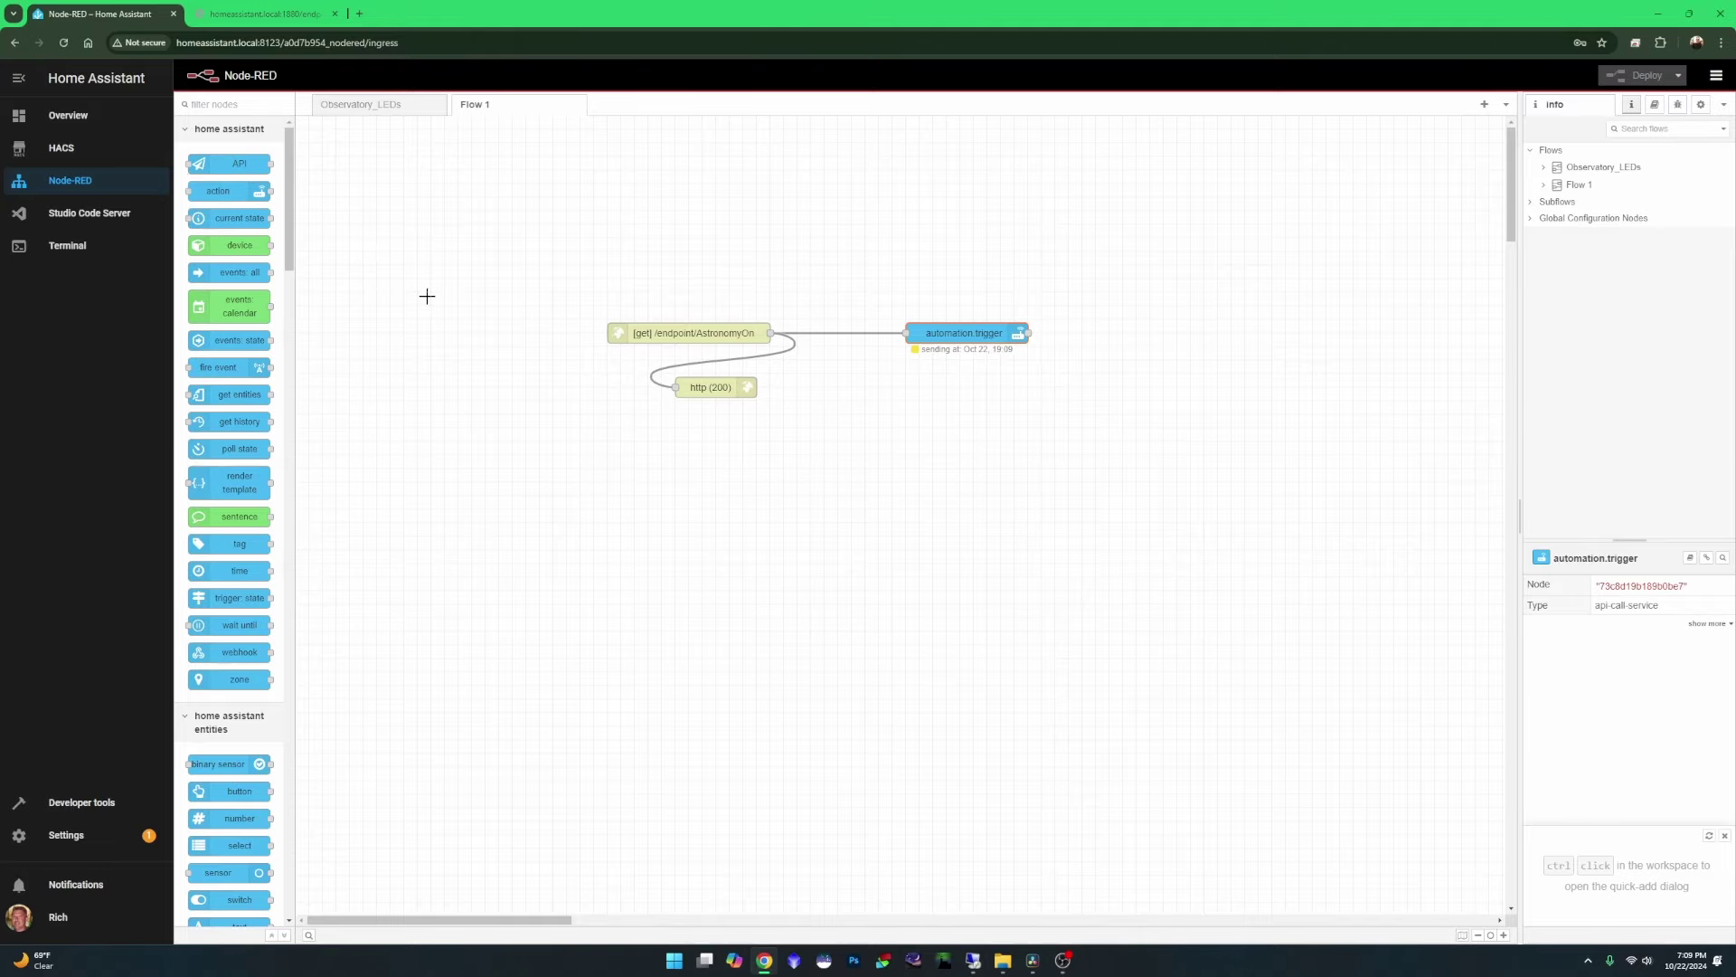
Check the Observatory dashboard, then go to the automations list under Settings.
click(65, 123)
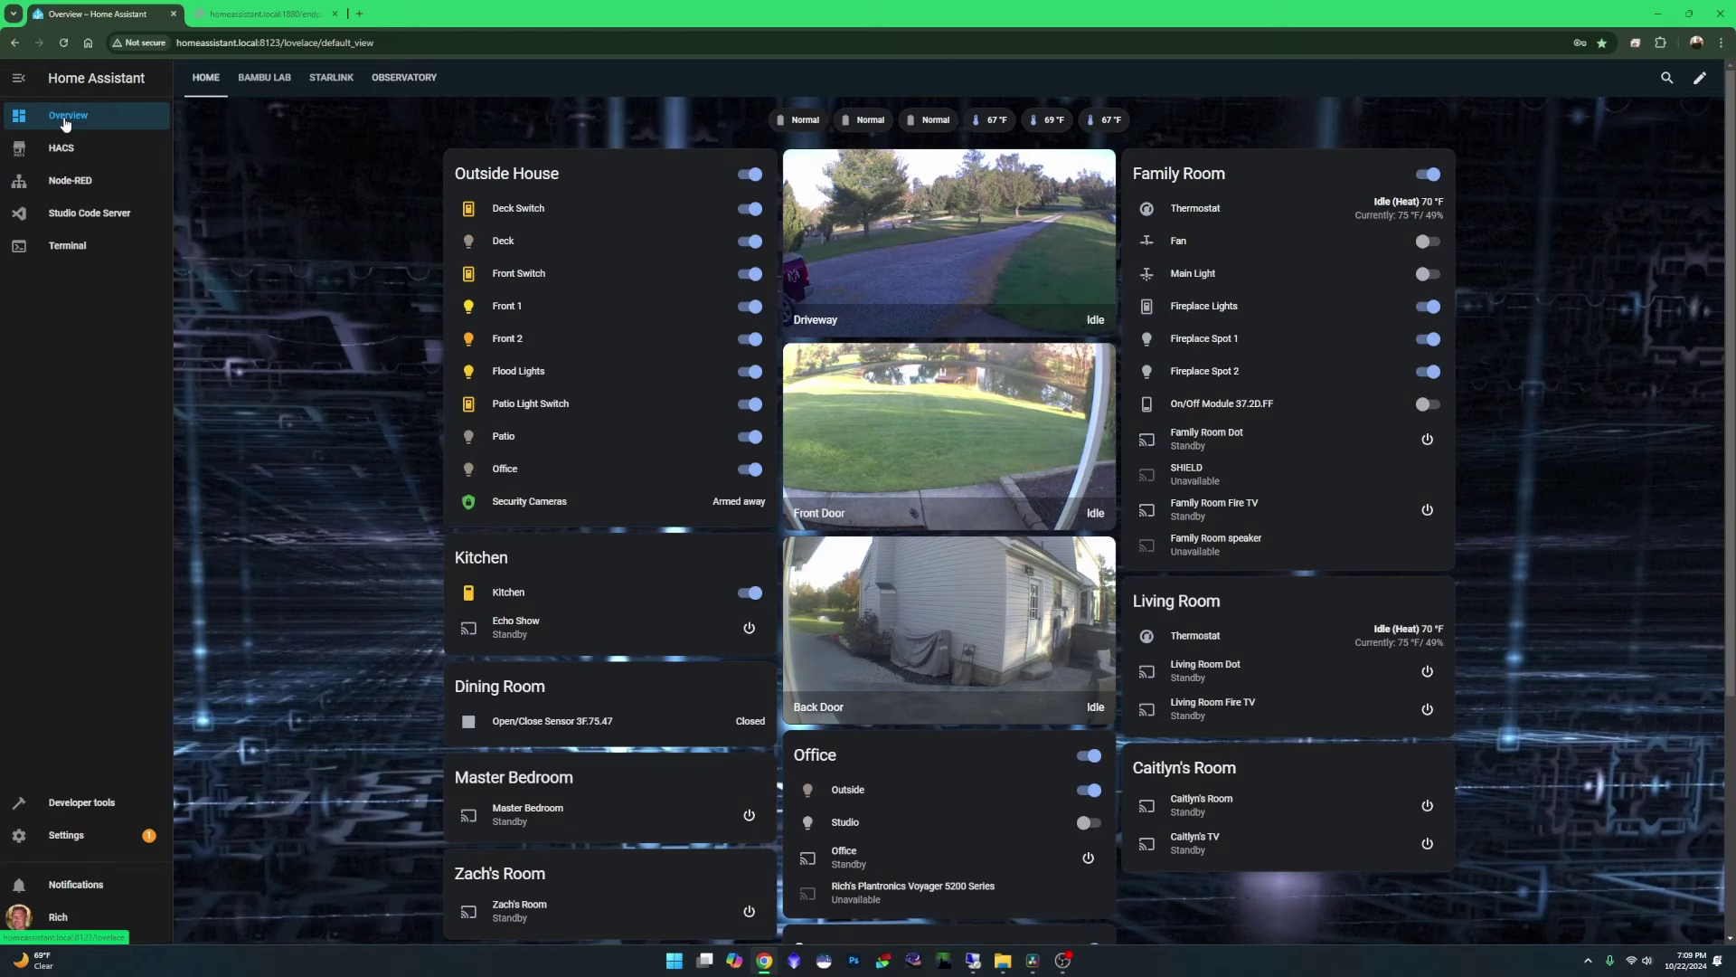
click(405, 78)
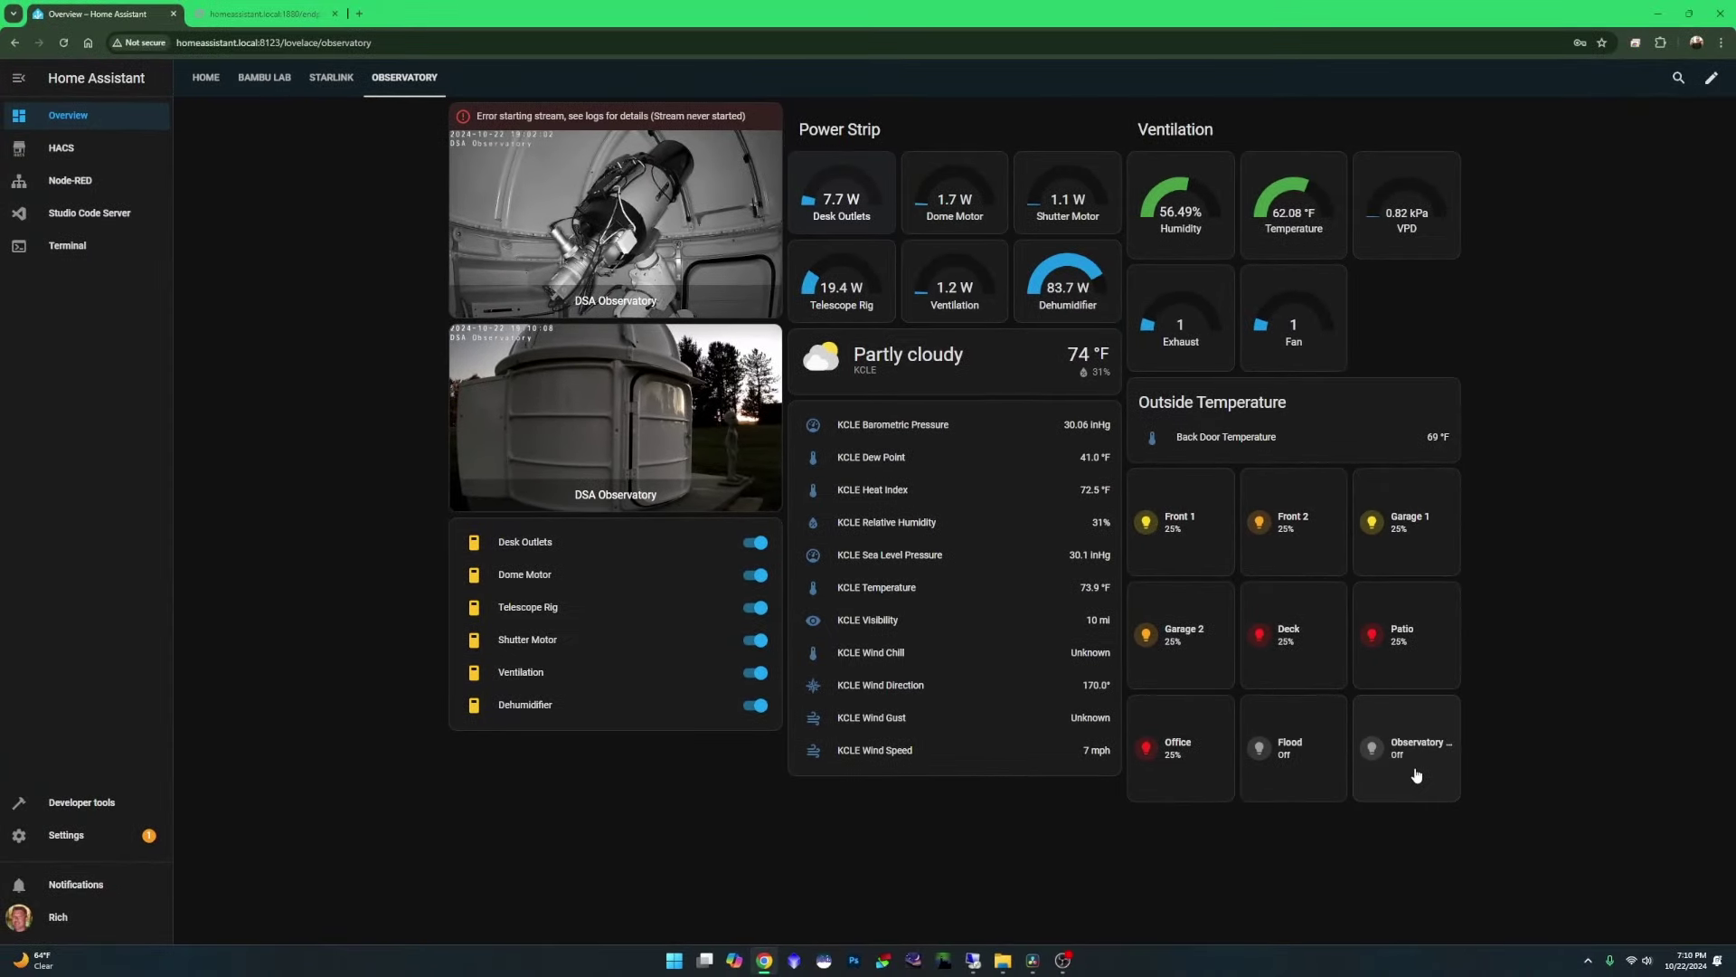
click(81, 834)
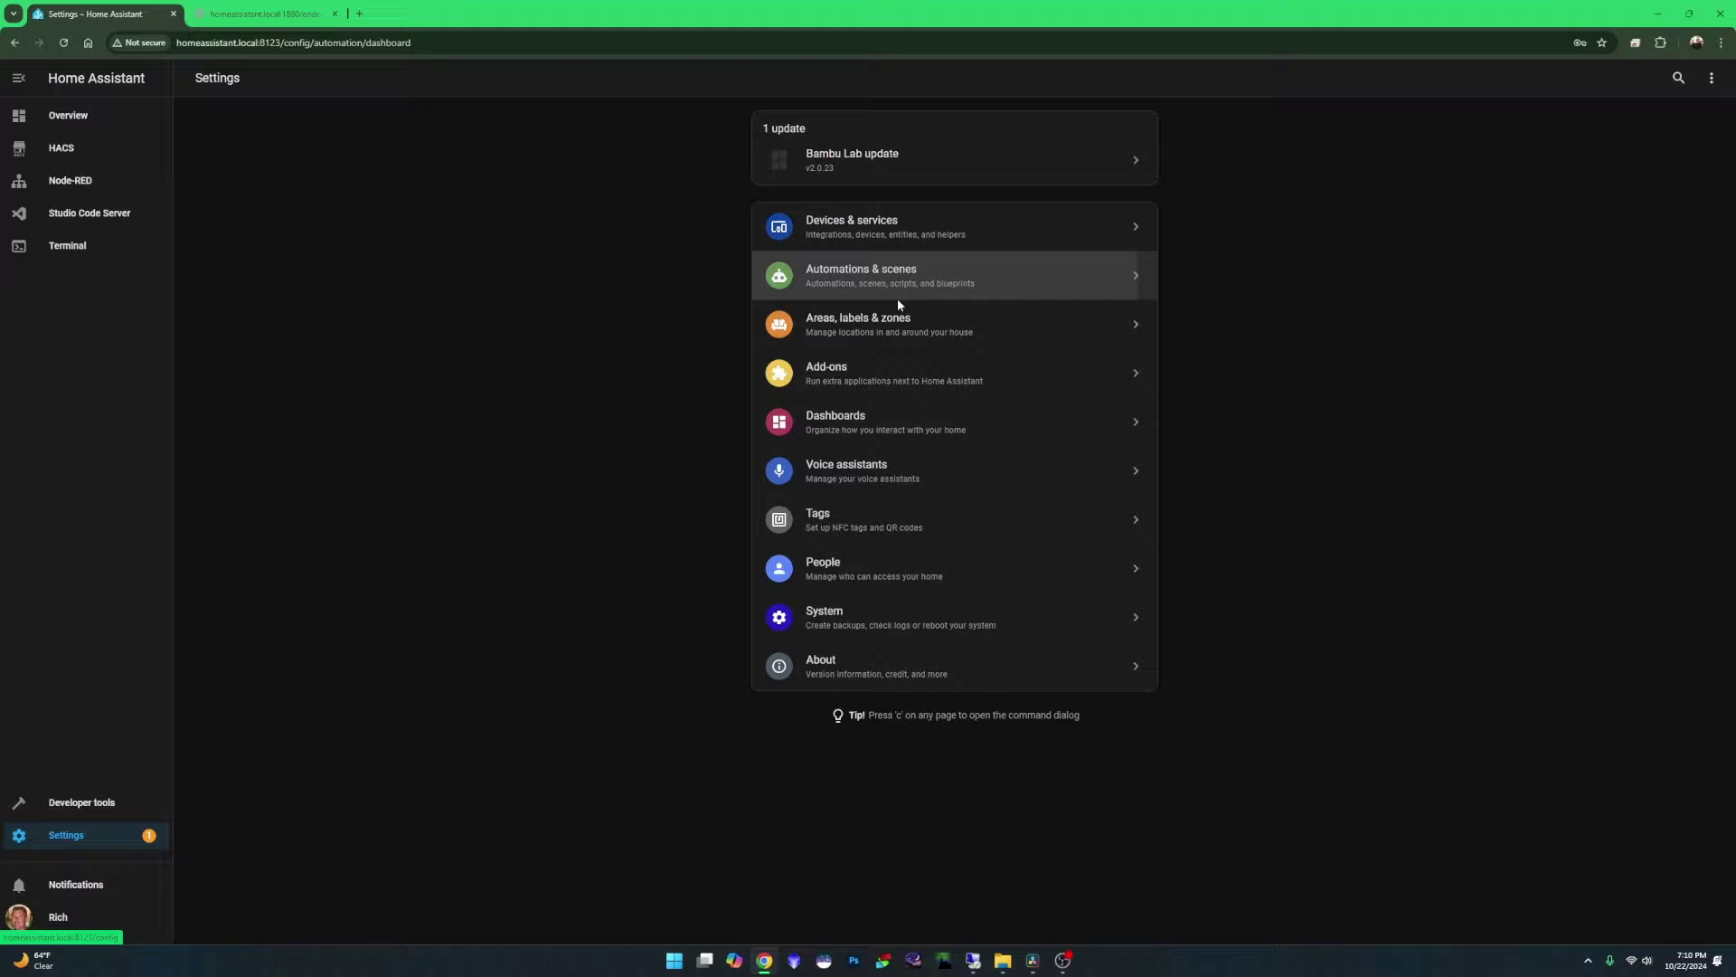
click(856, 286)
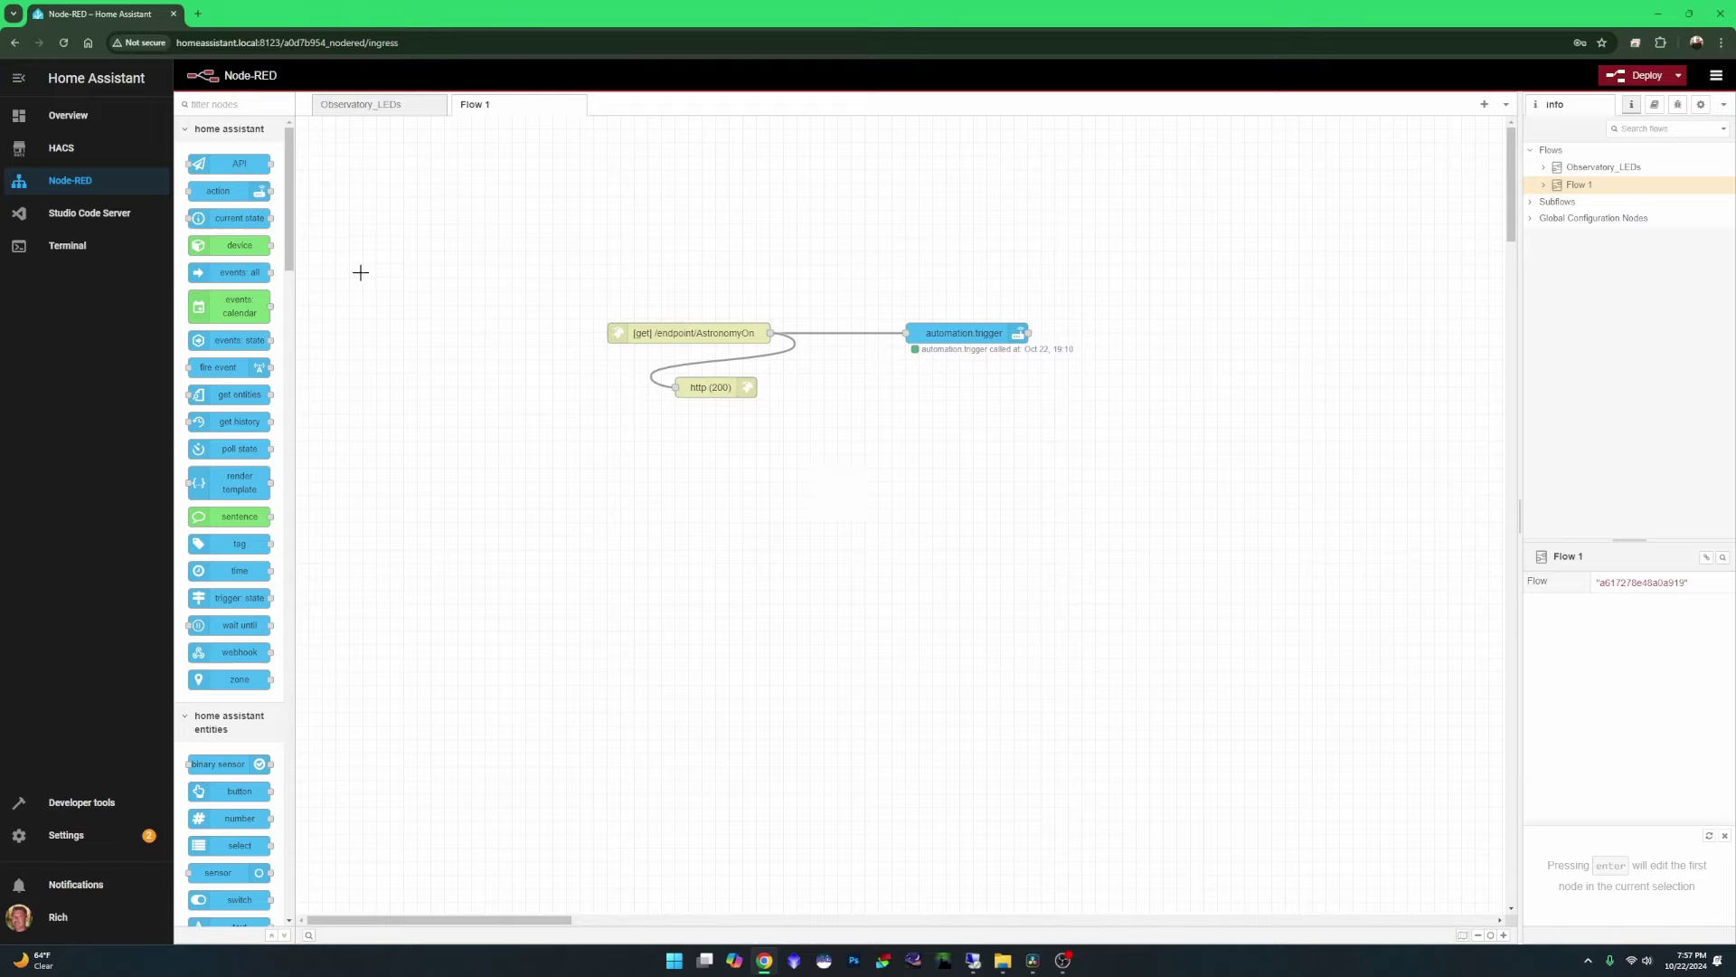
Add another http in, http response and action node to Flow 1.
scroll(227, 594, down, 15)
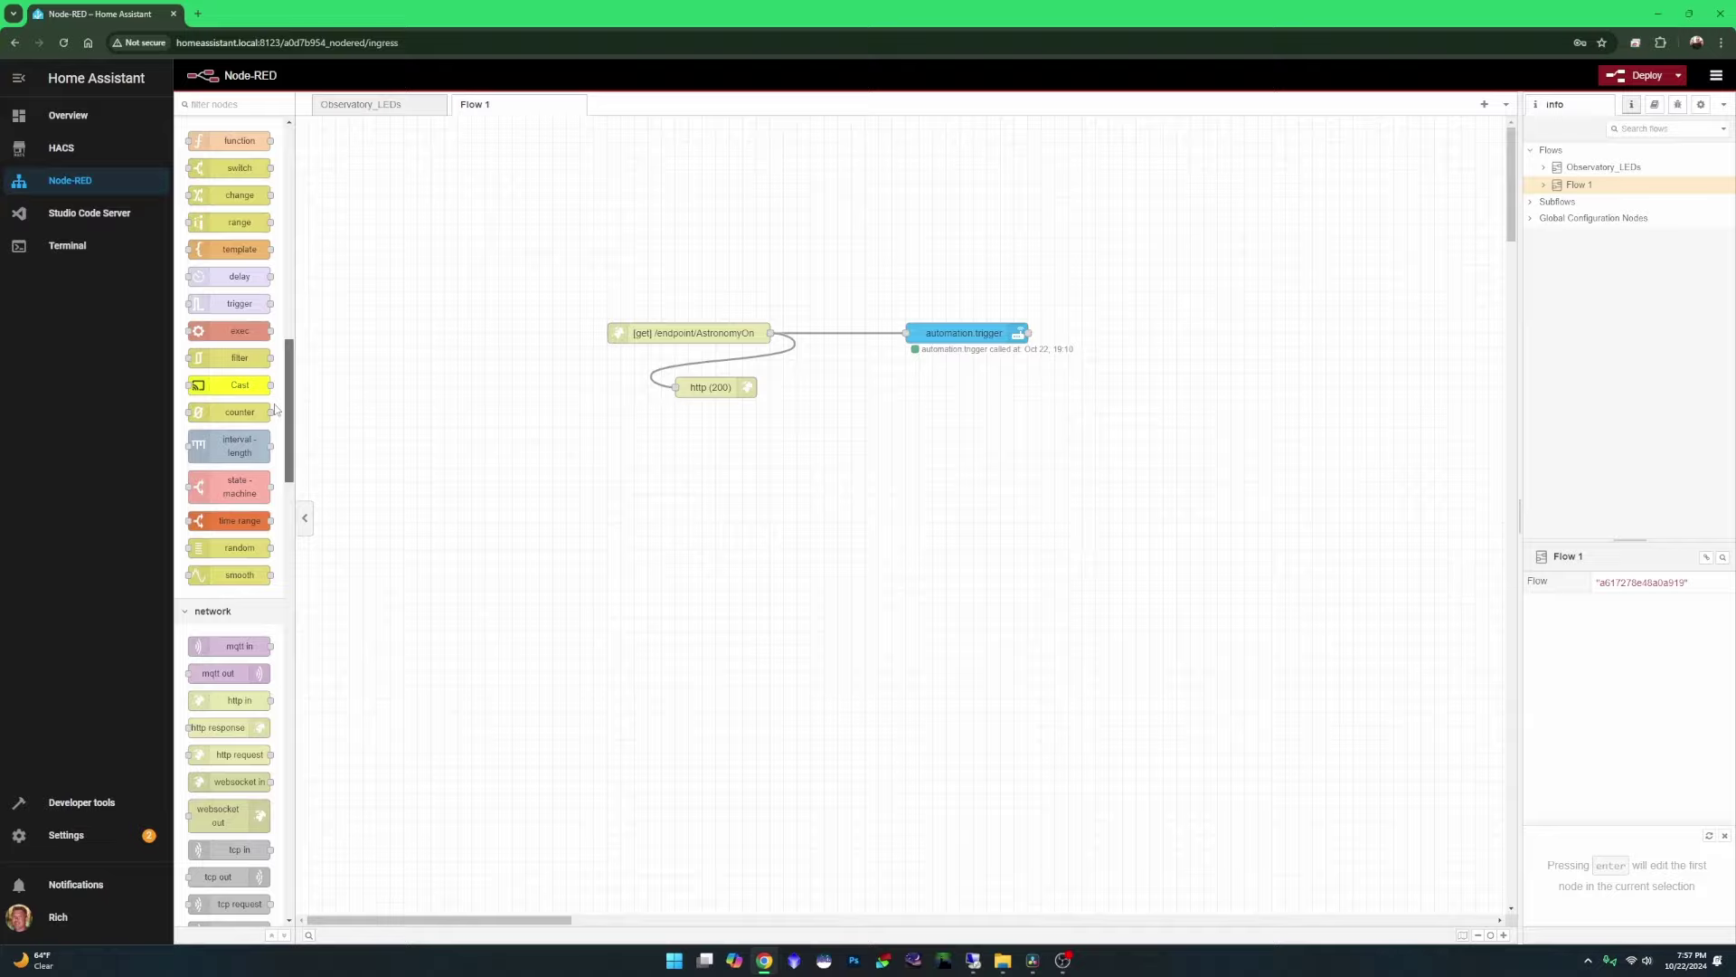
drag(227, 595, 777, 536)
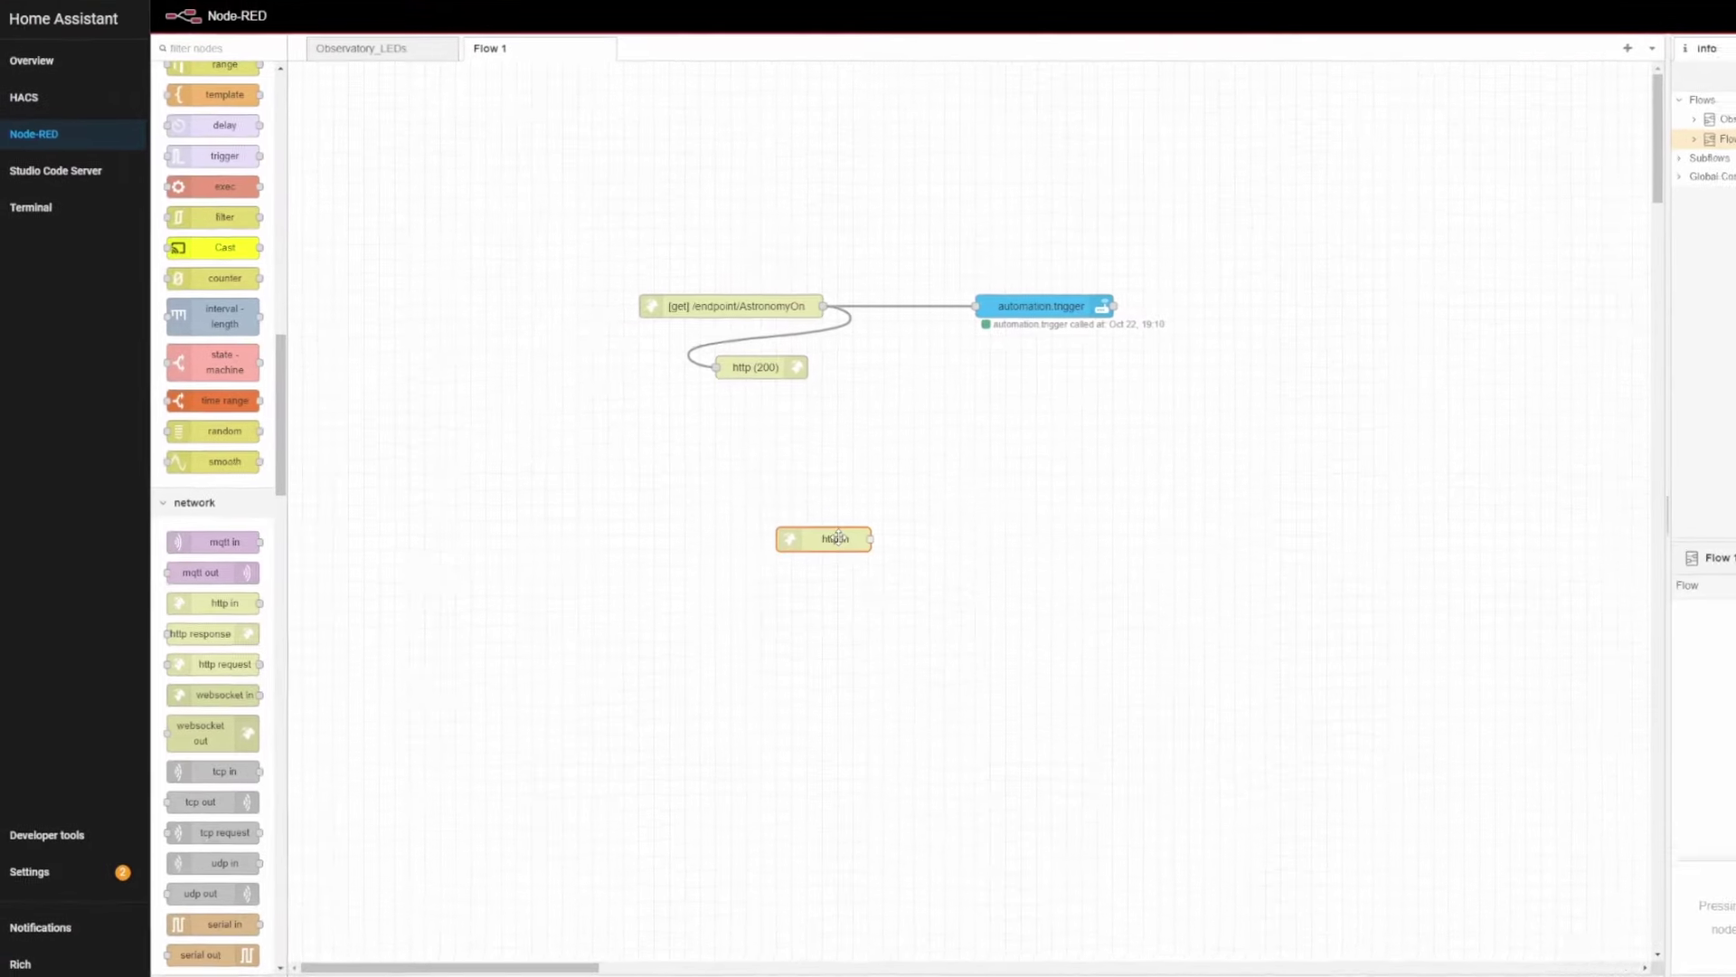
drag(184, 670, 1027, 620)
scroll(180, 506, up, 10)
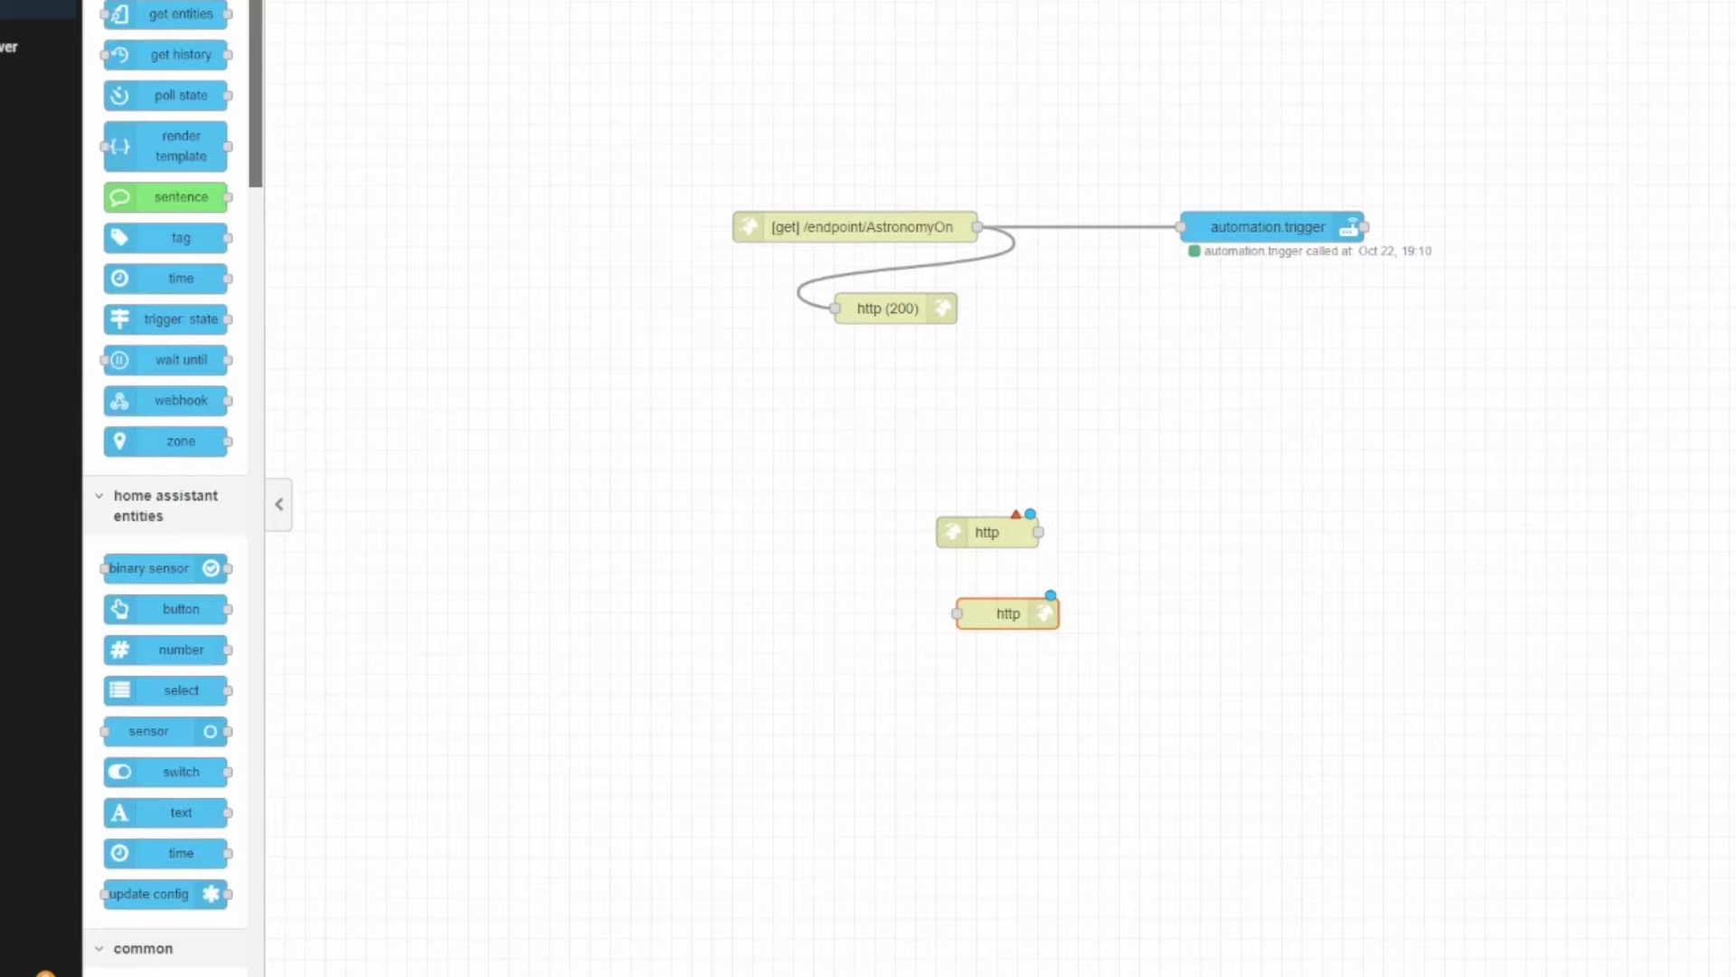
drag(146, 9, 1314, 527)
Set the new http in URL to /AstronomyOff and the http response status to 200.
double_click(975, 536)
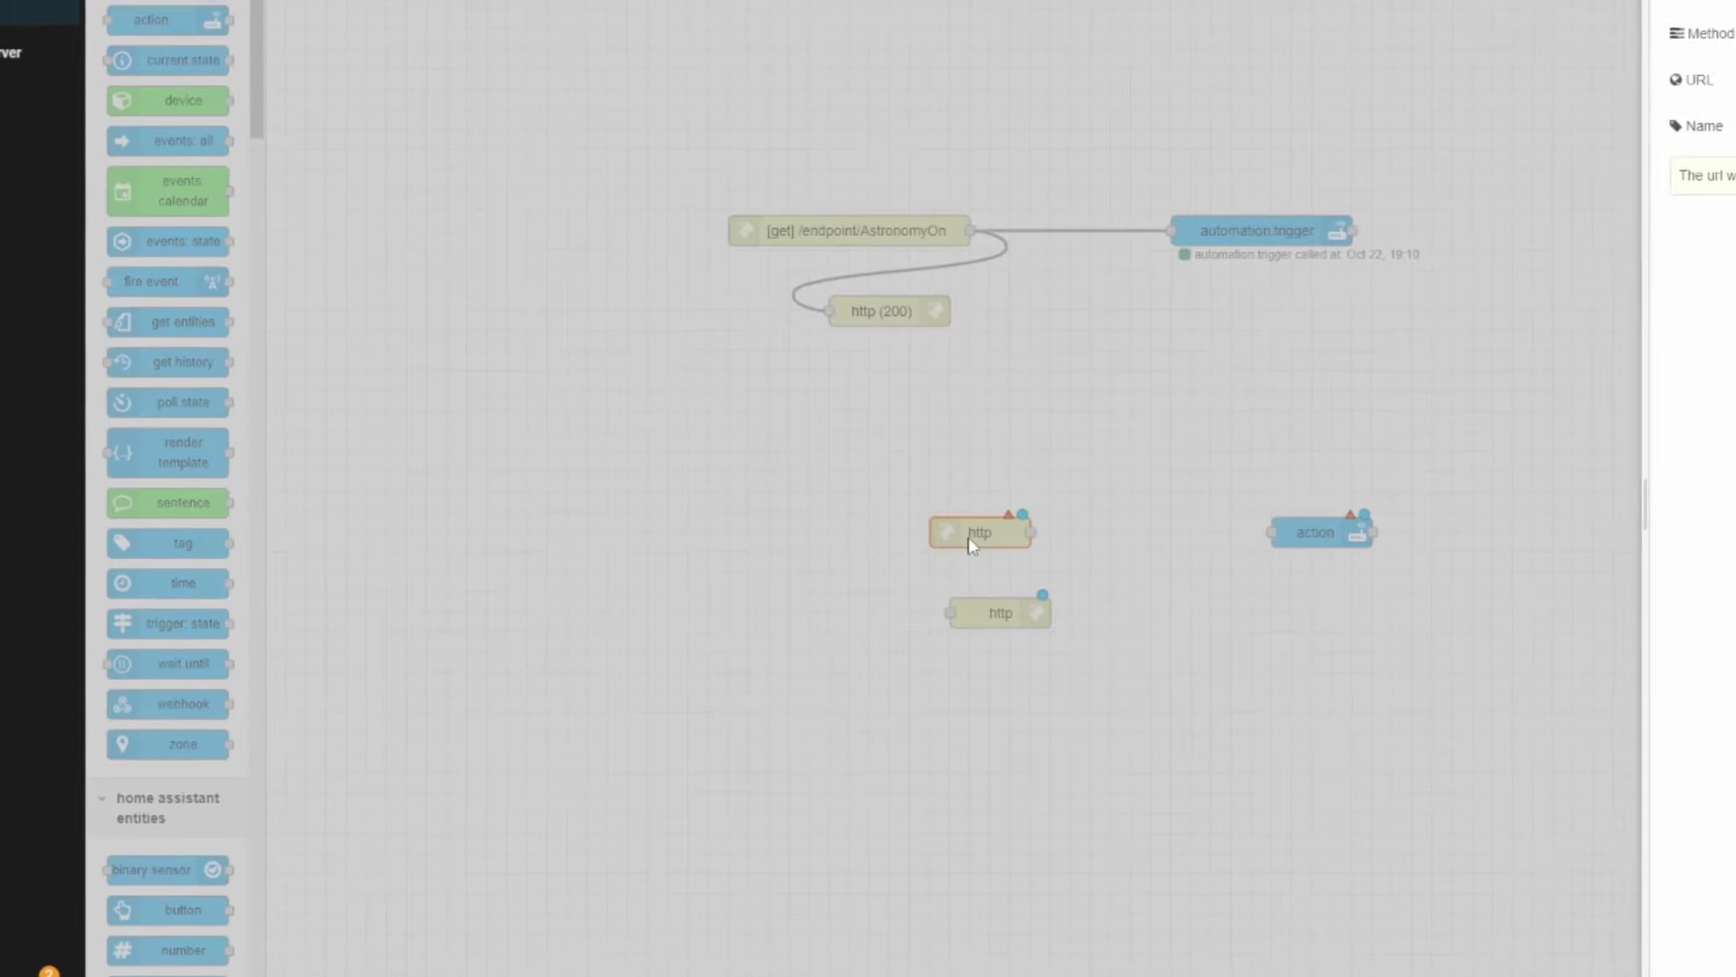
click(1291, 232)
text(/AstronomyOff)
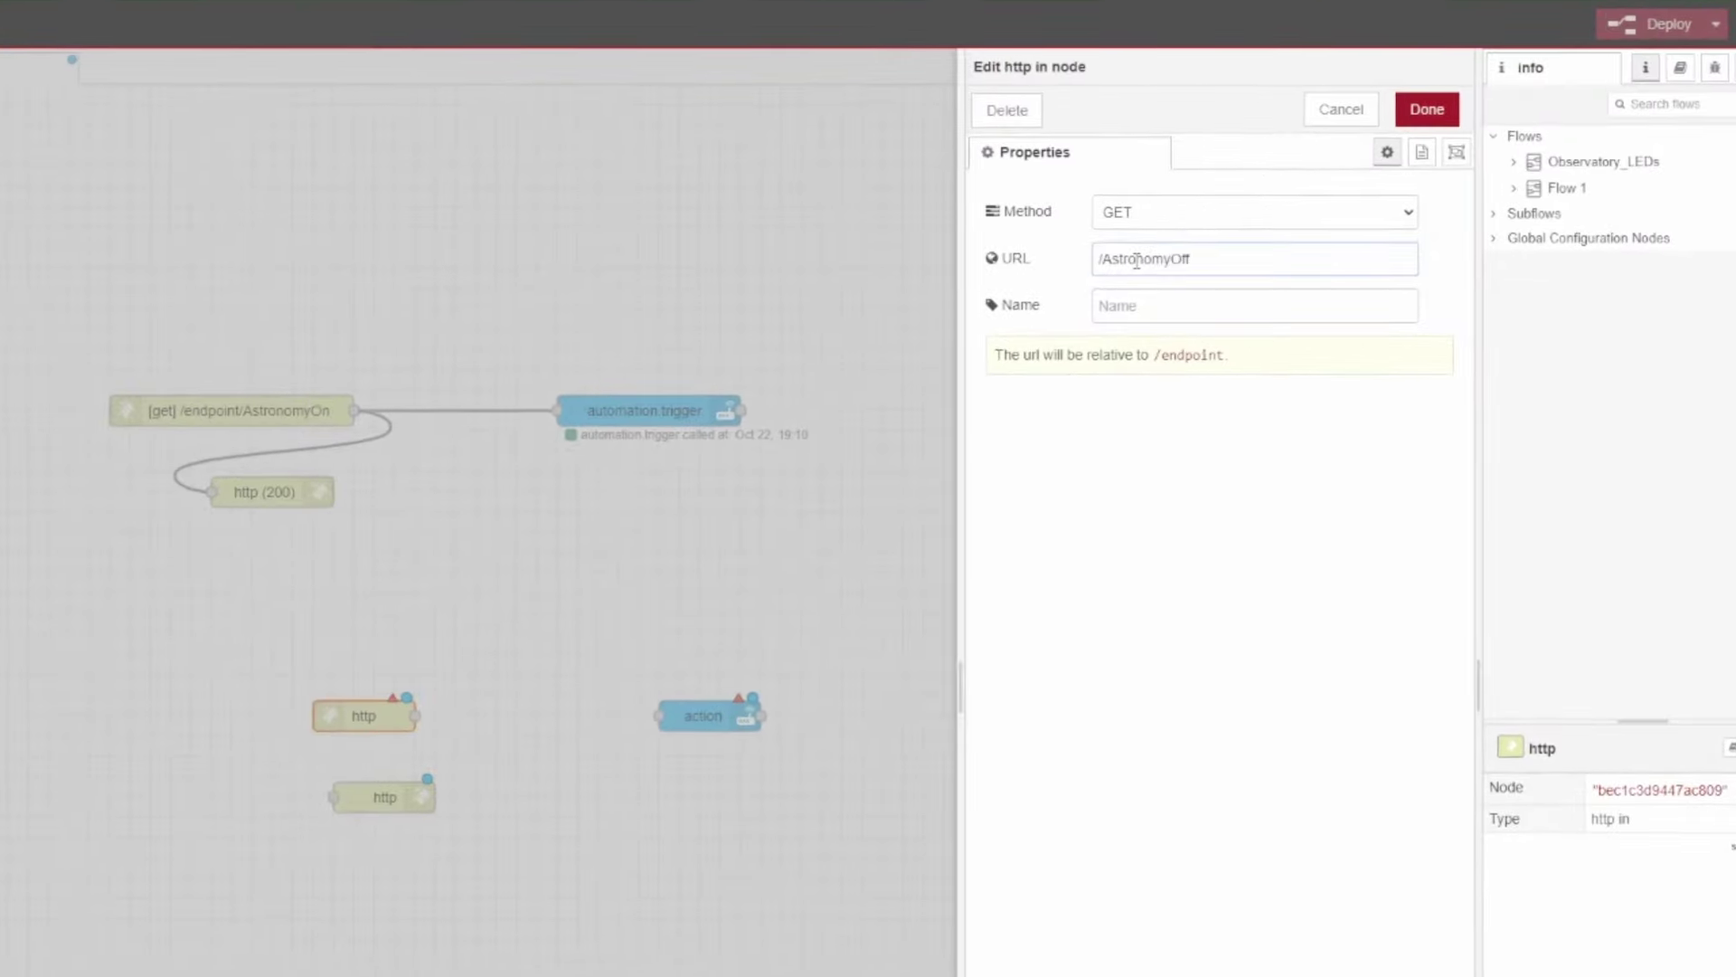
key(ctrl+Return)
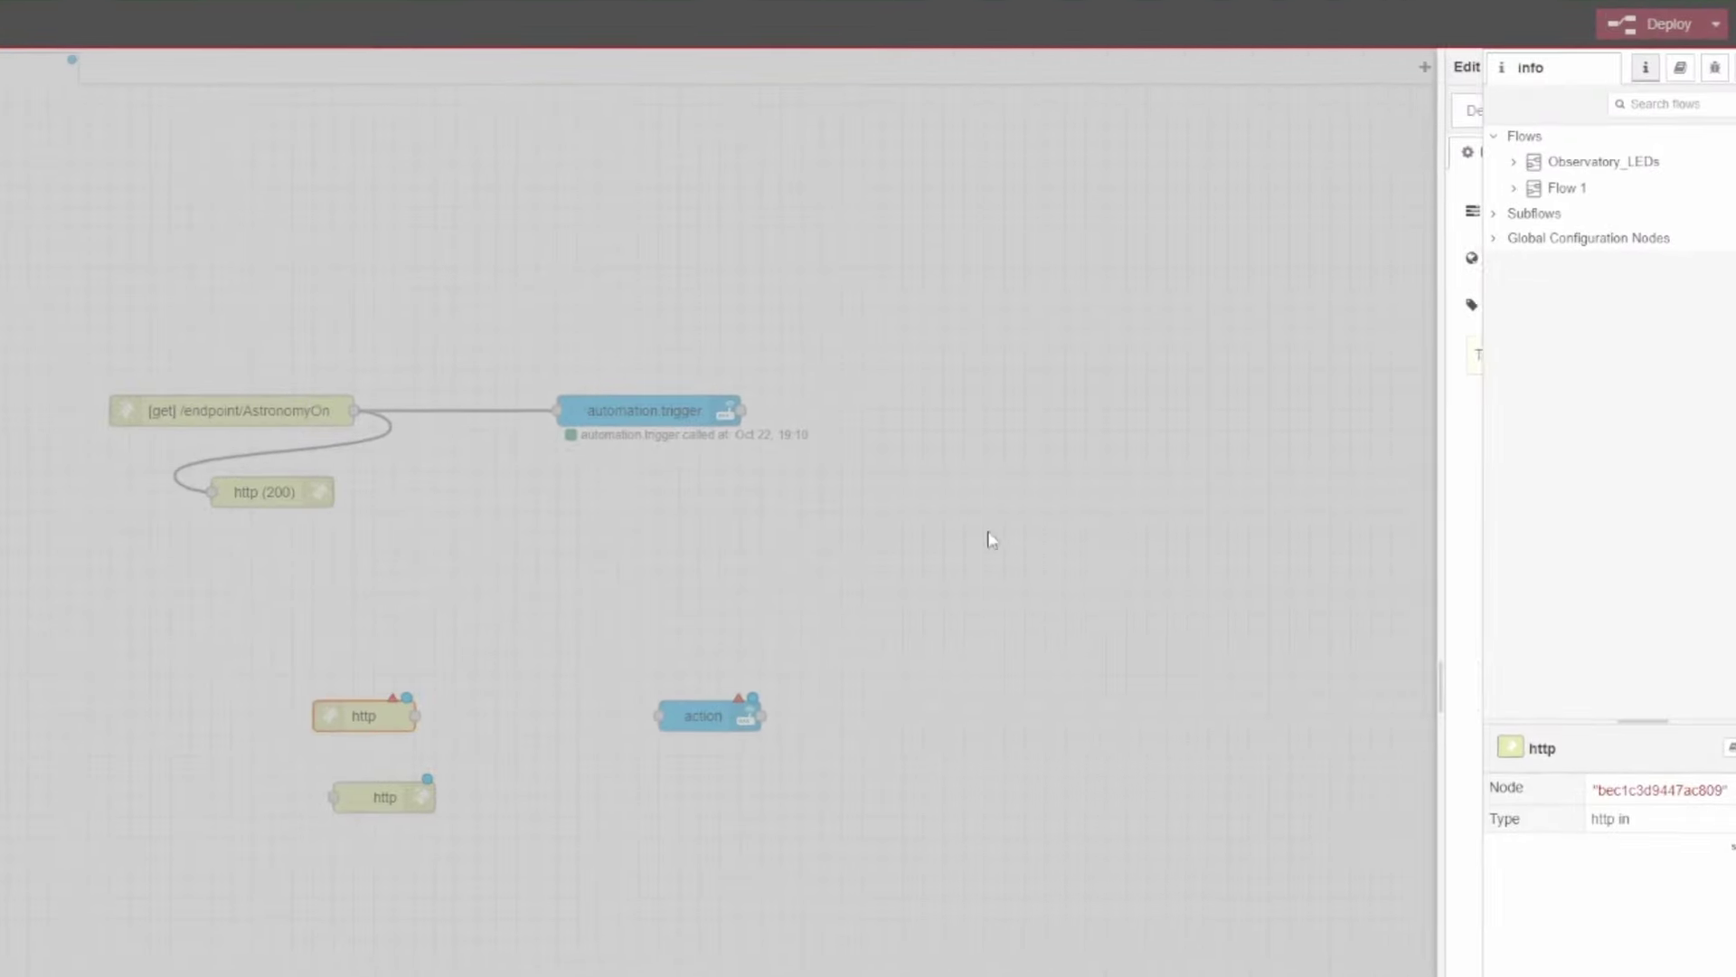
double_click(371, 800)
click(1141, 261)
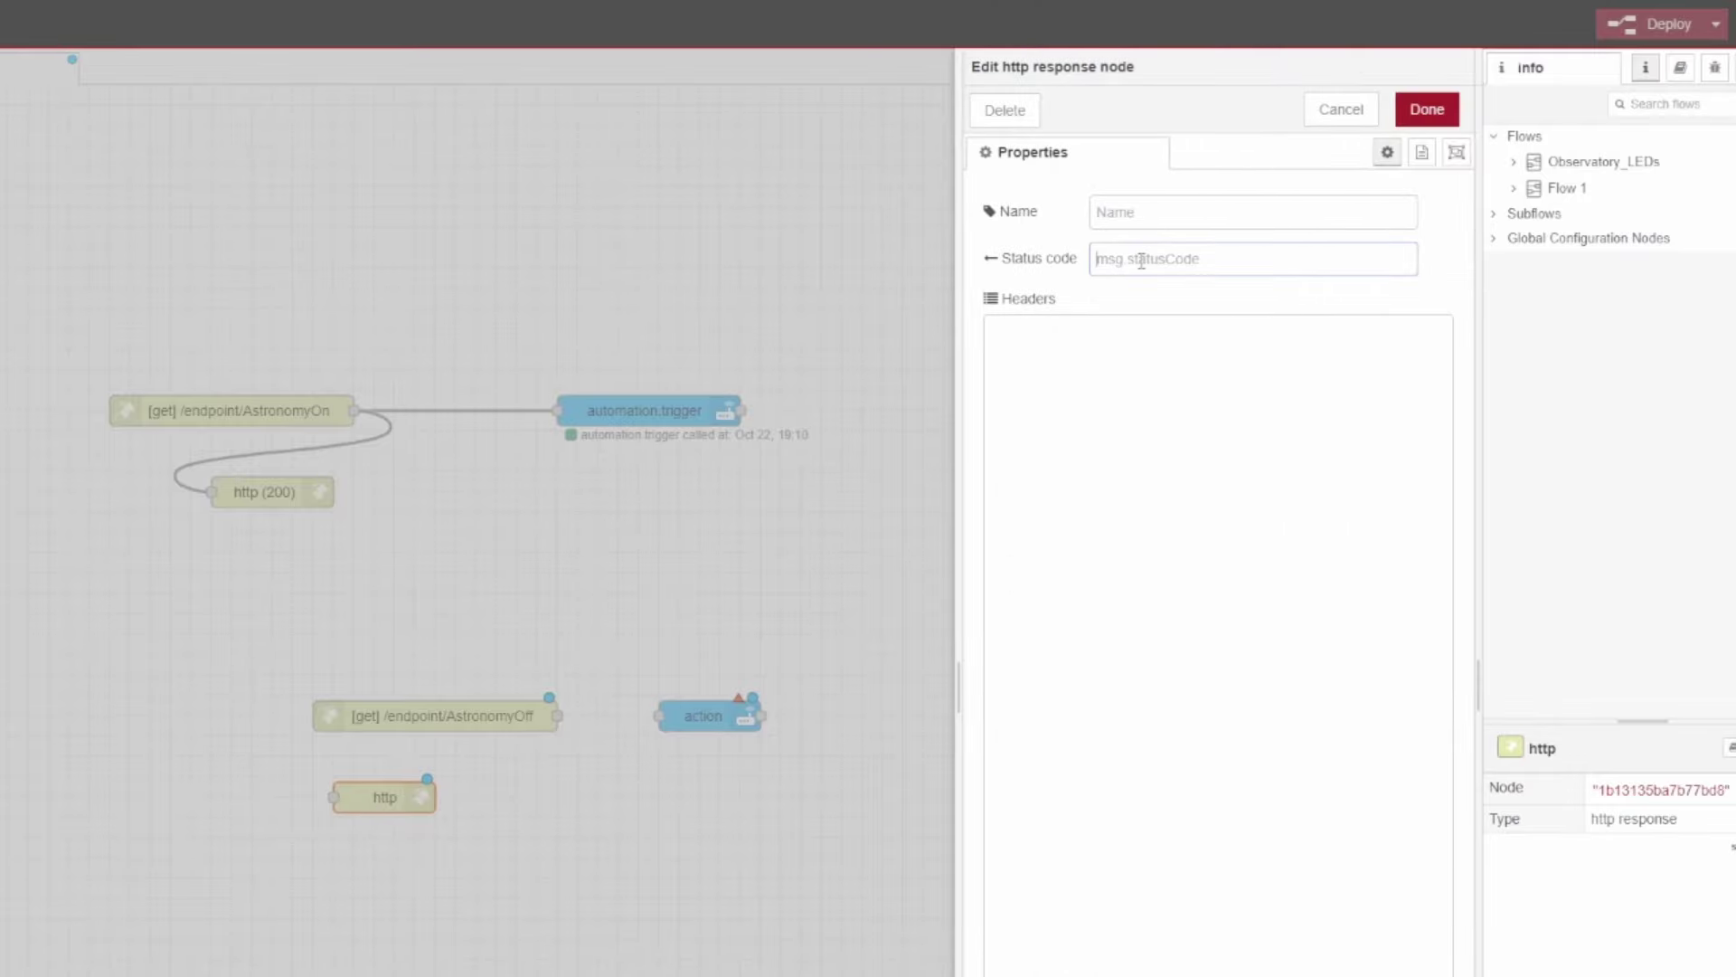
text(200)
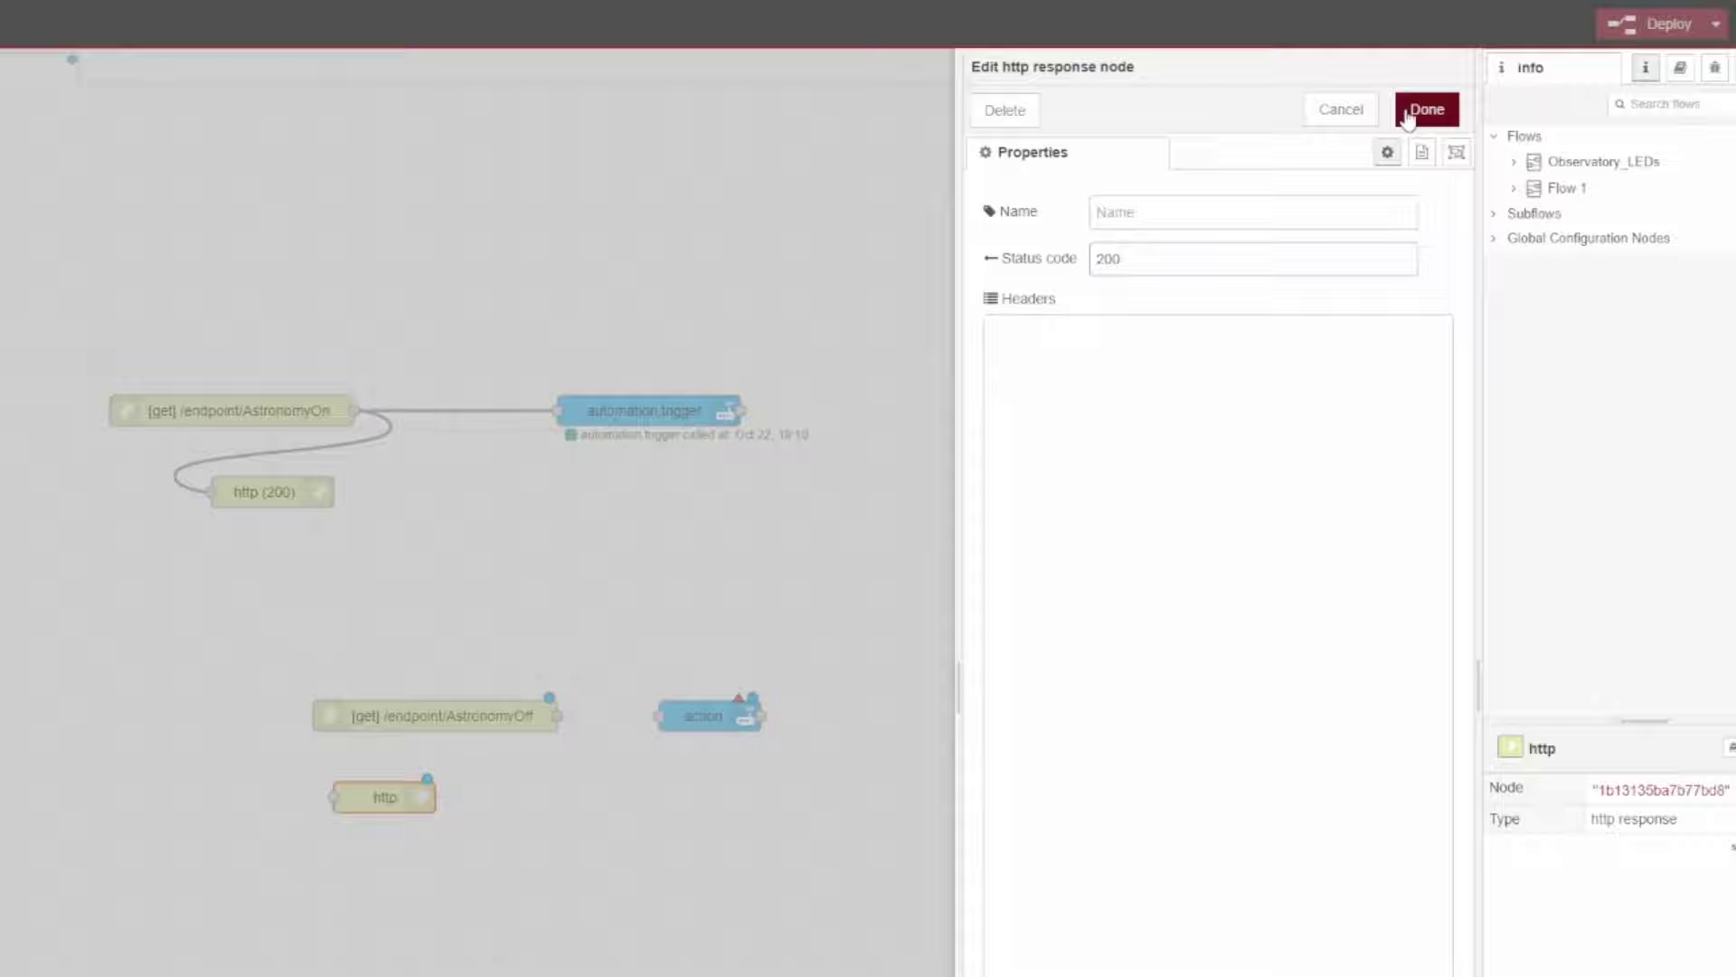
click(1426, 108)
Make the action node trigger Astronomy Mode Deactivated via automation.trigger, wire it to AstronomyOff, and deploy.
double_click(706, 716)
click(1268, 340)
text(auto)
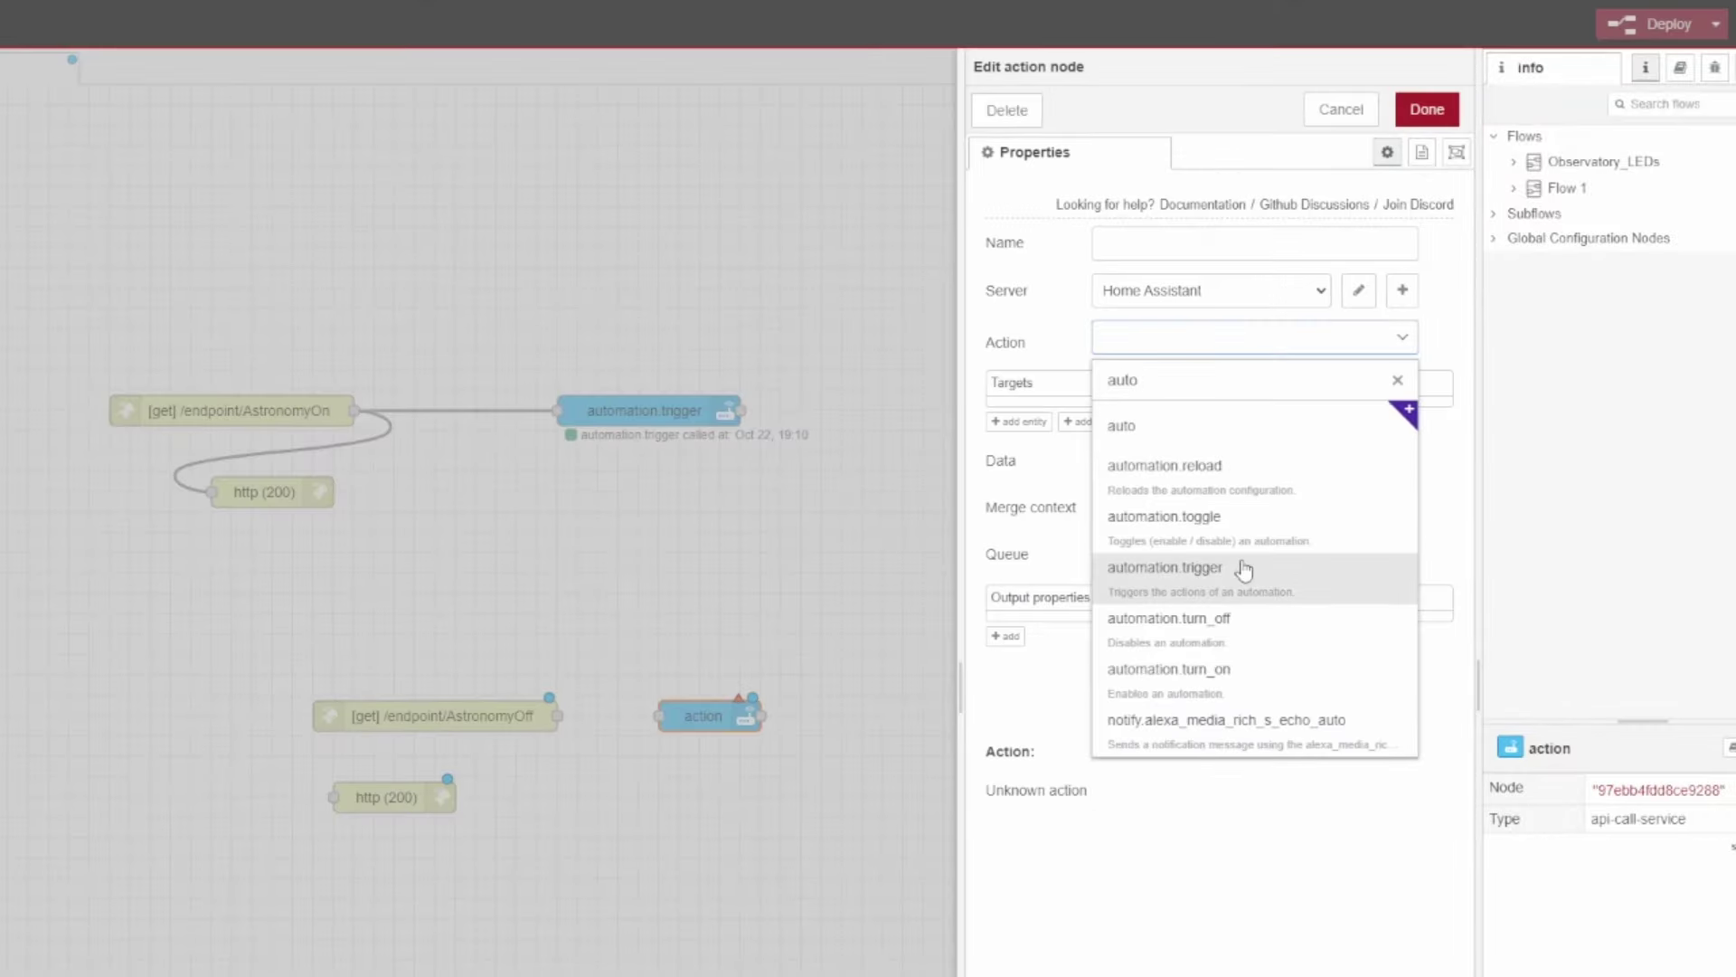
click(1240, 570)
click(1018, 420)
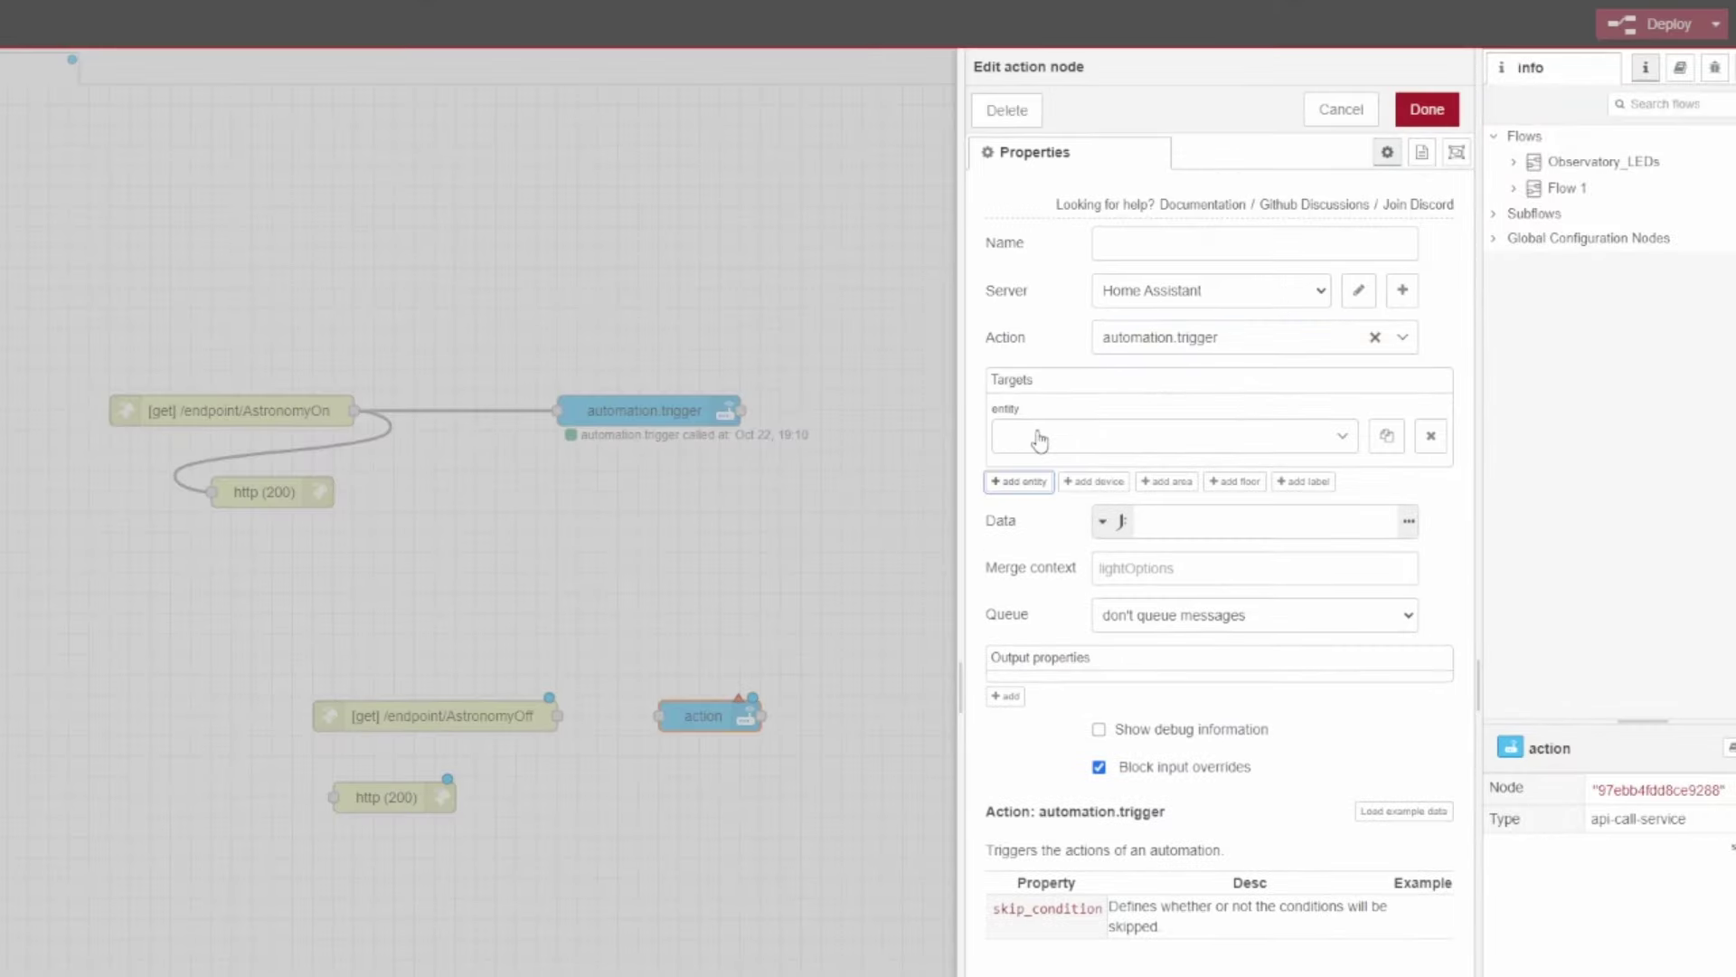
click(1048, 439)
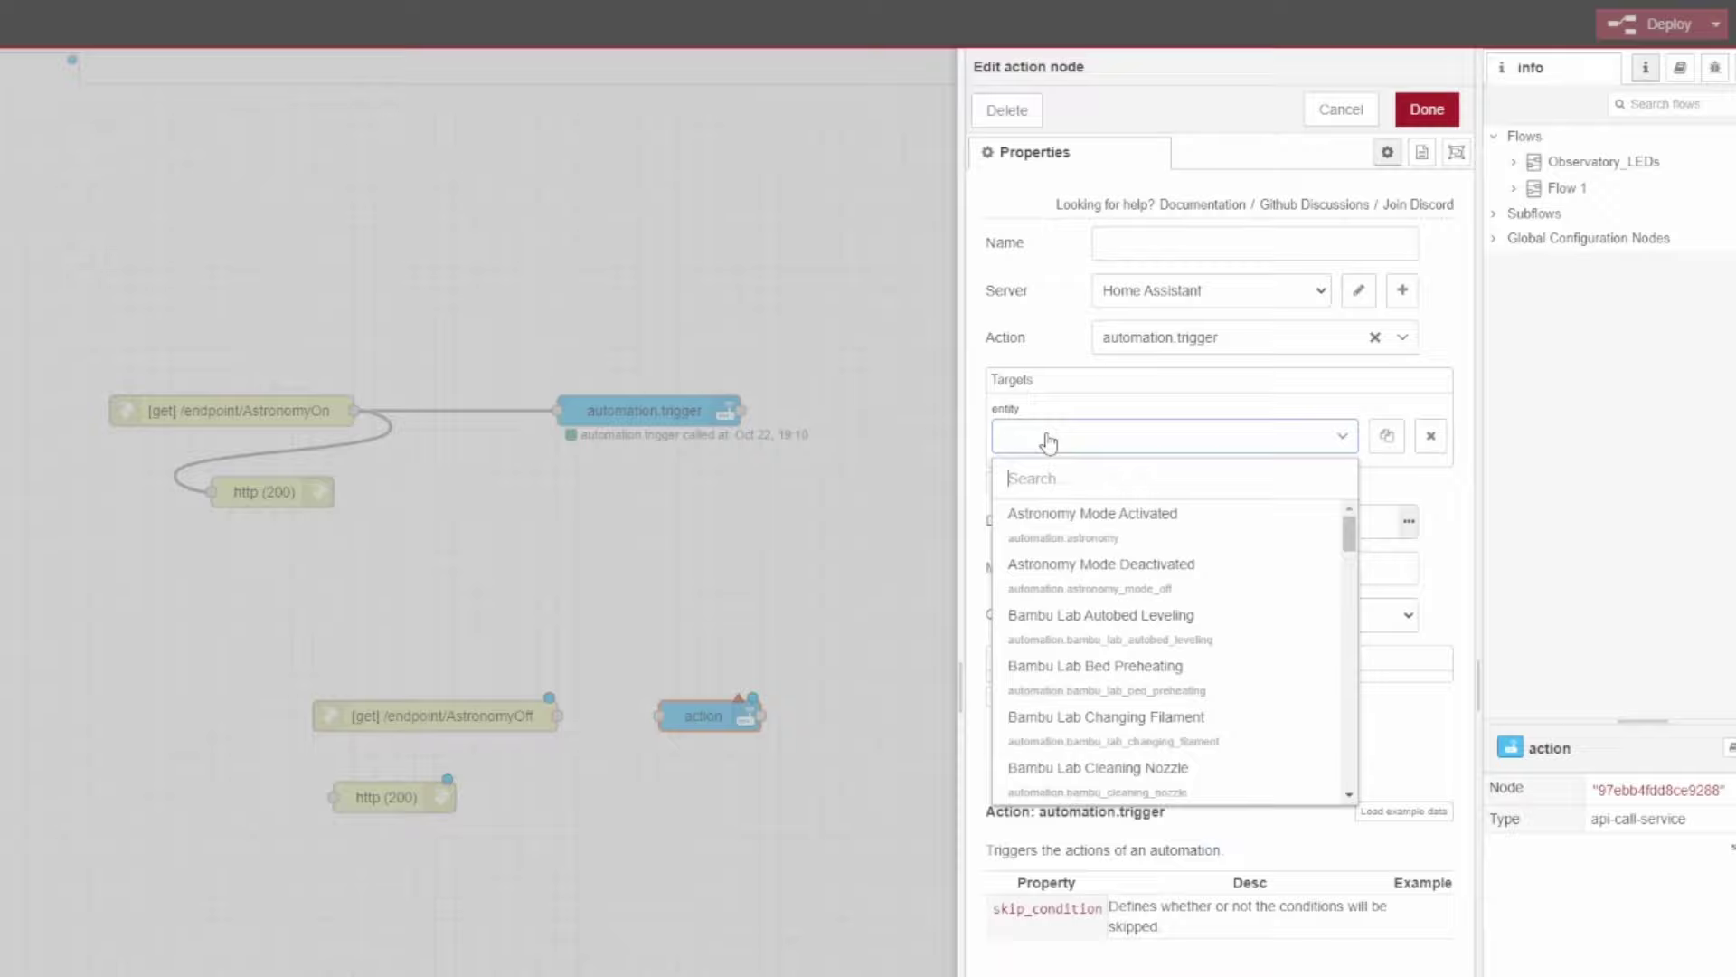
click(1138, 564)
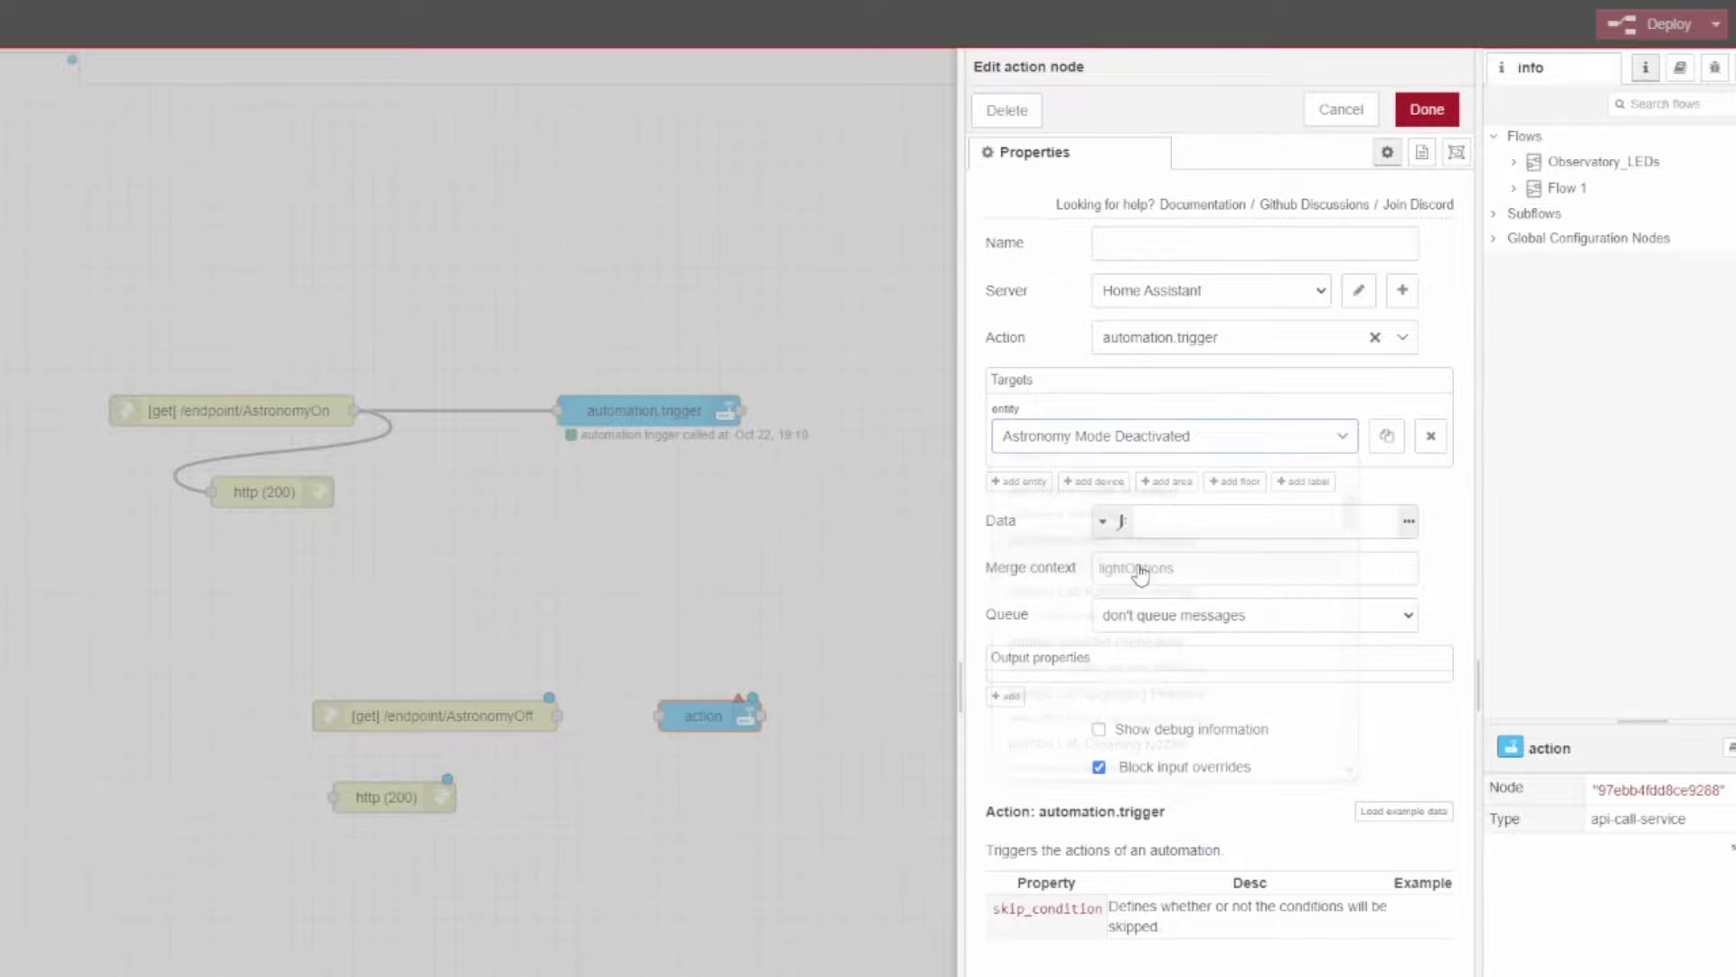
key(ctrl+Return)
drag(659, 716, 333, 797)
click(1660, 25)
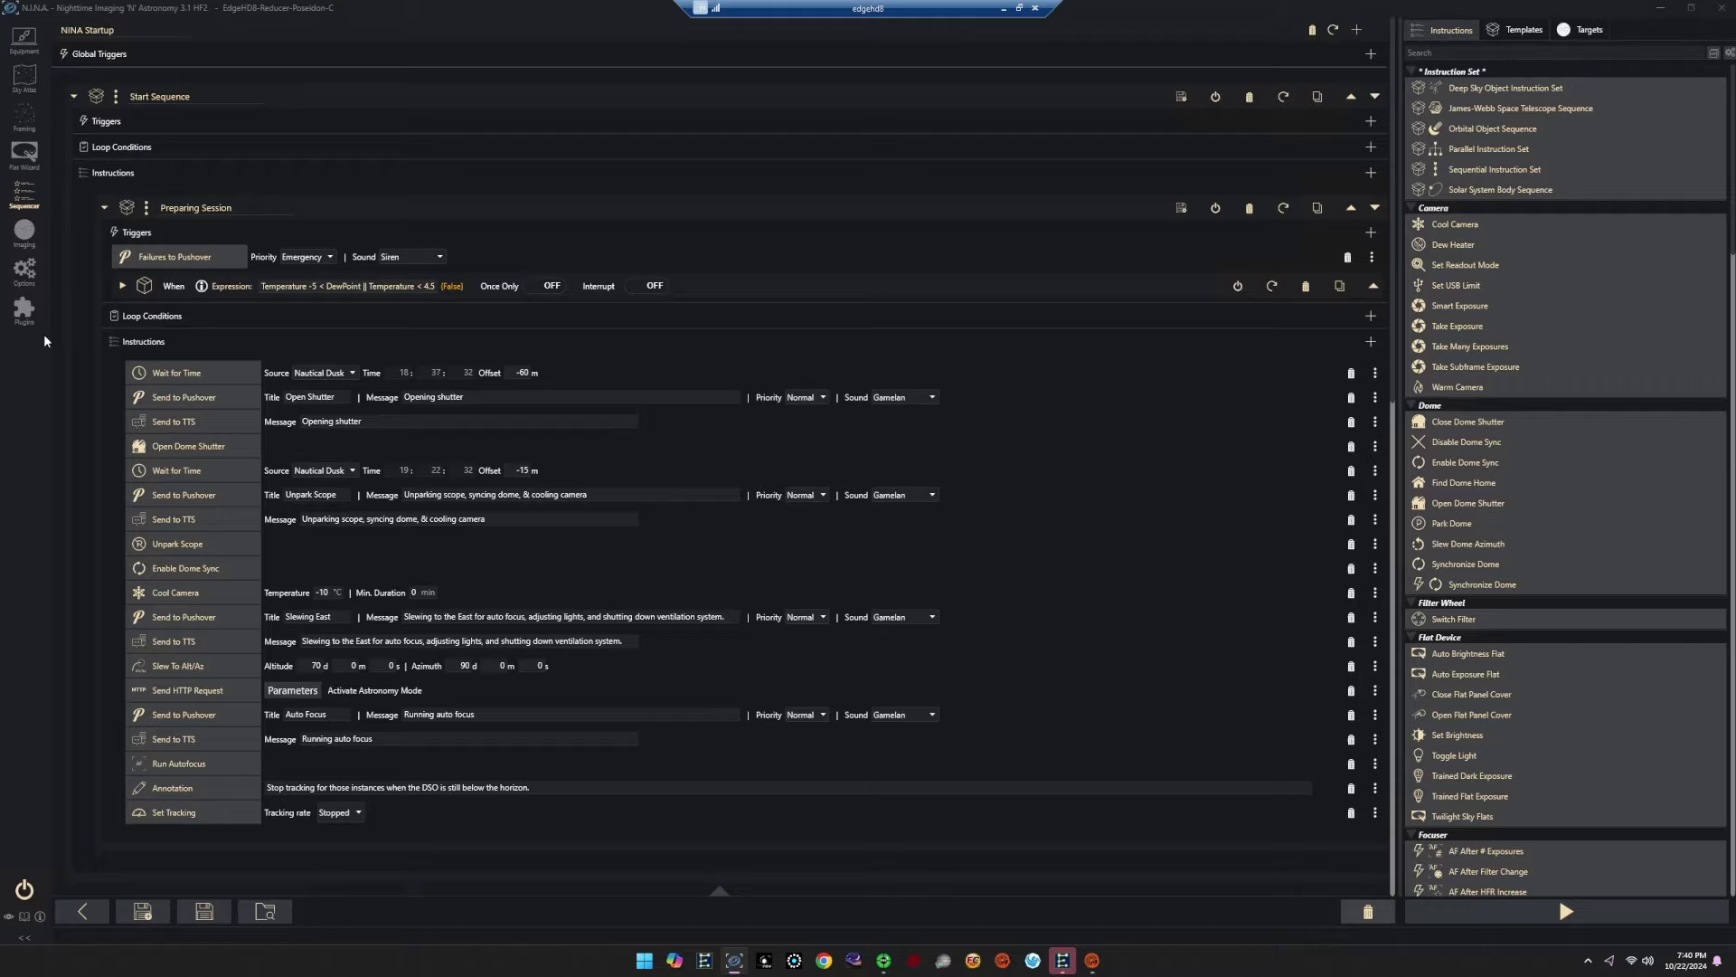
Show the Ground Station plugin's details on N.I.N.A.'s installed Plugins page.
click(24, 311)
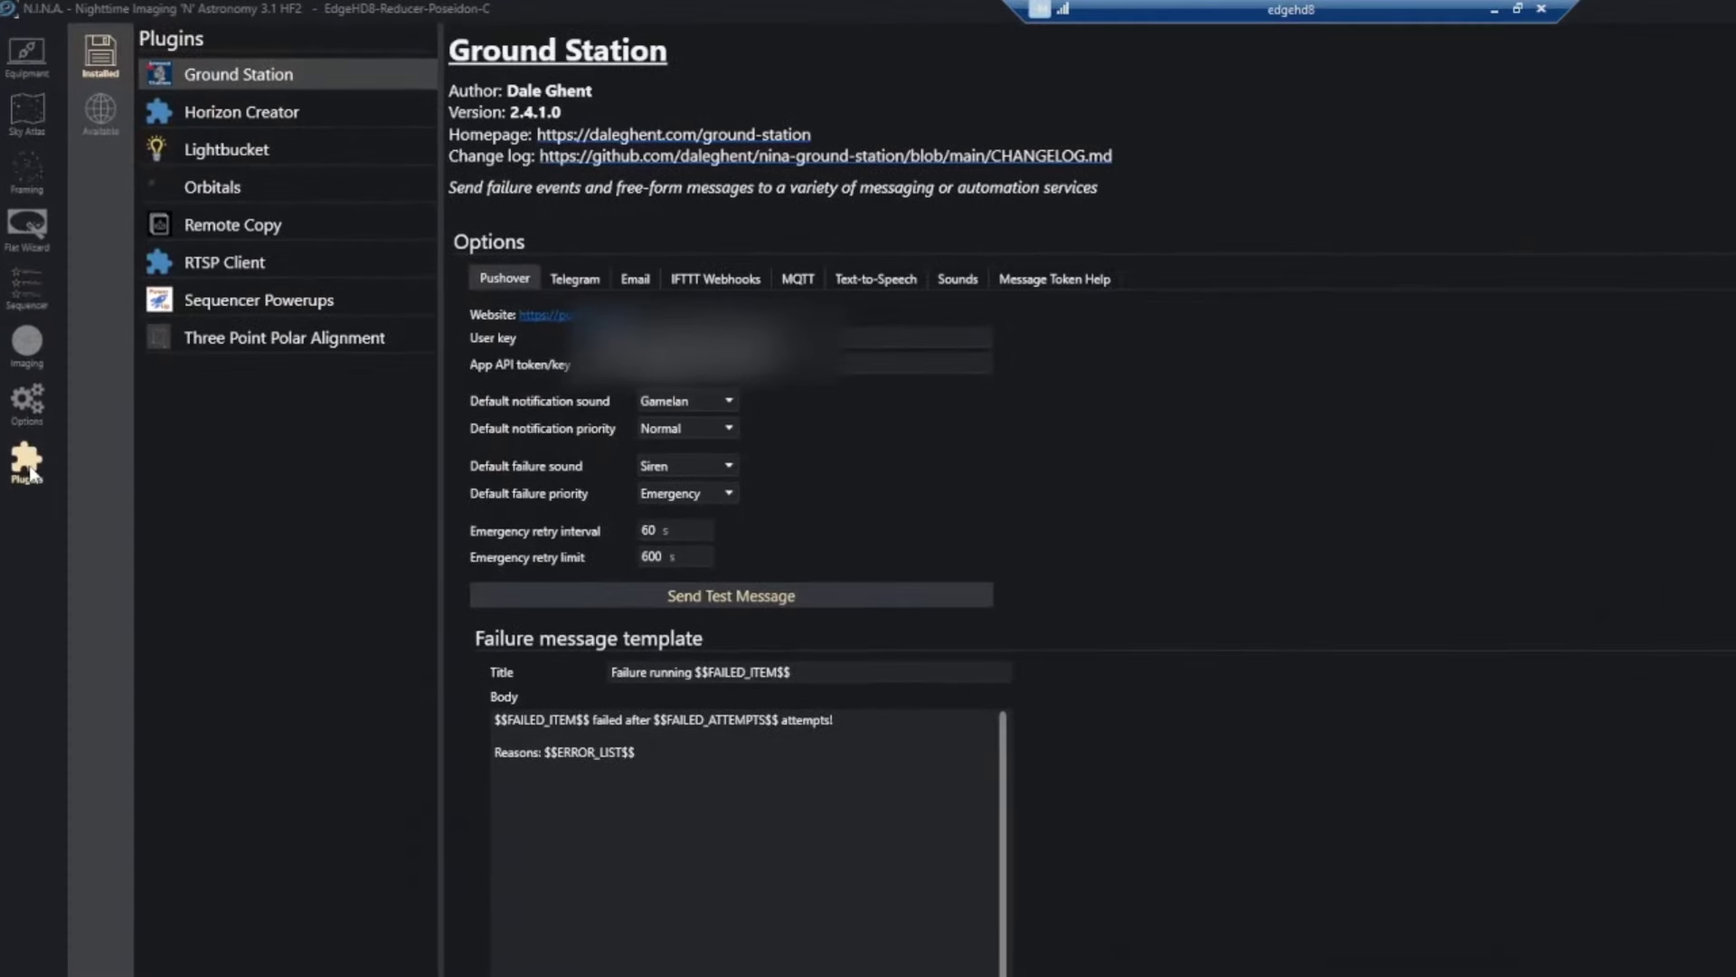
click(318, 78)
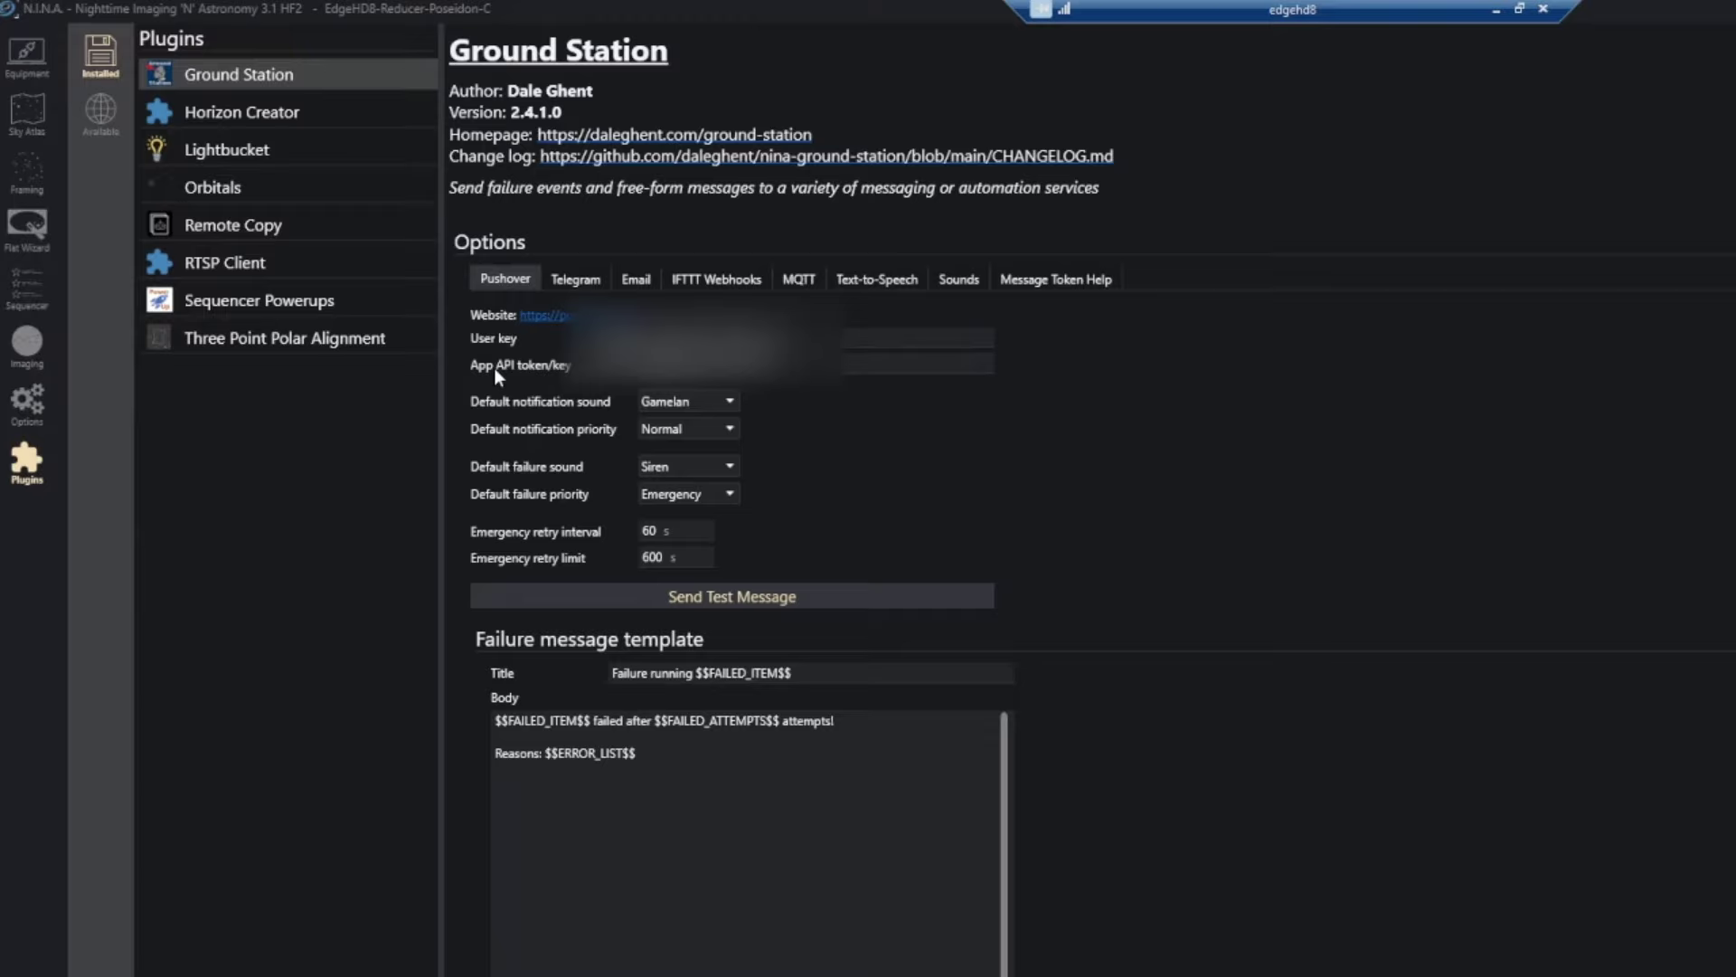
mouse_move(494, 368)
In the Sequencer, scroll to the Activate Astronomy Mode Send HTTP Request and show its parameters.
click(29, 291)
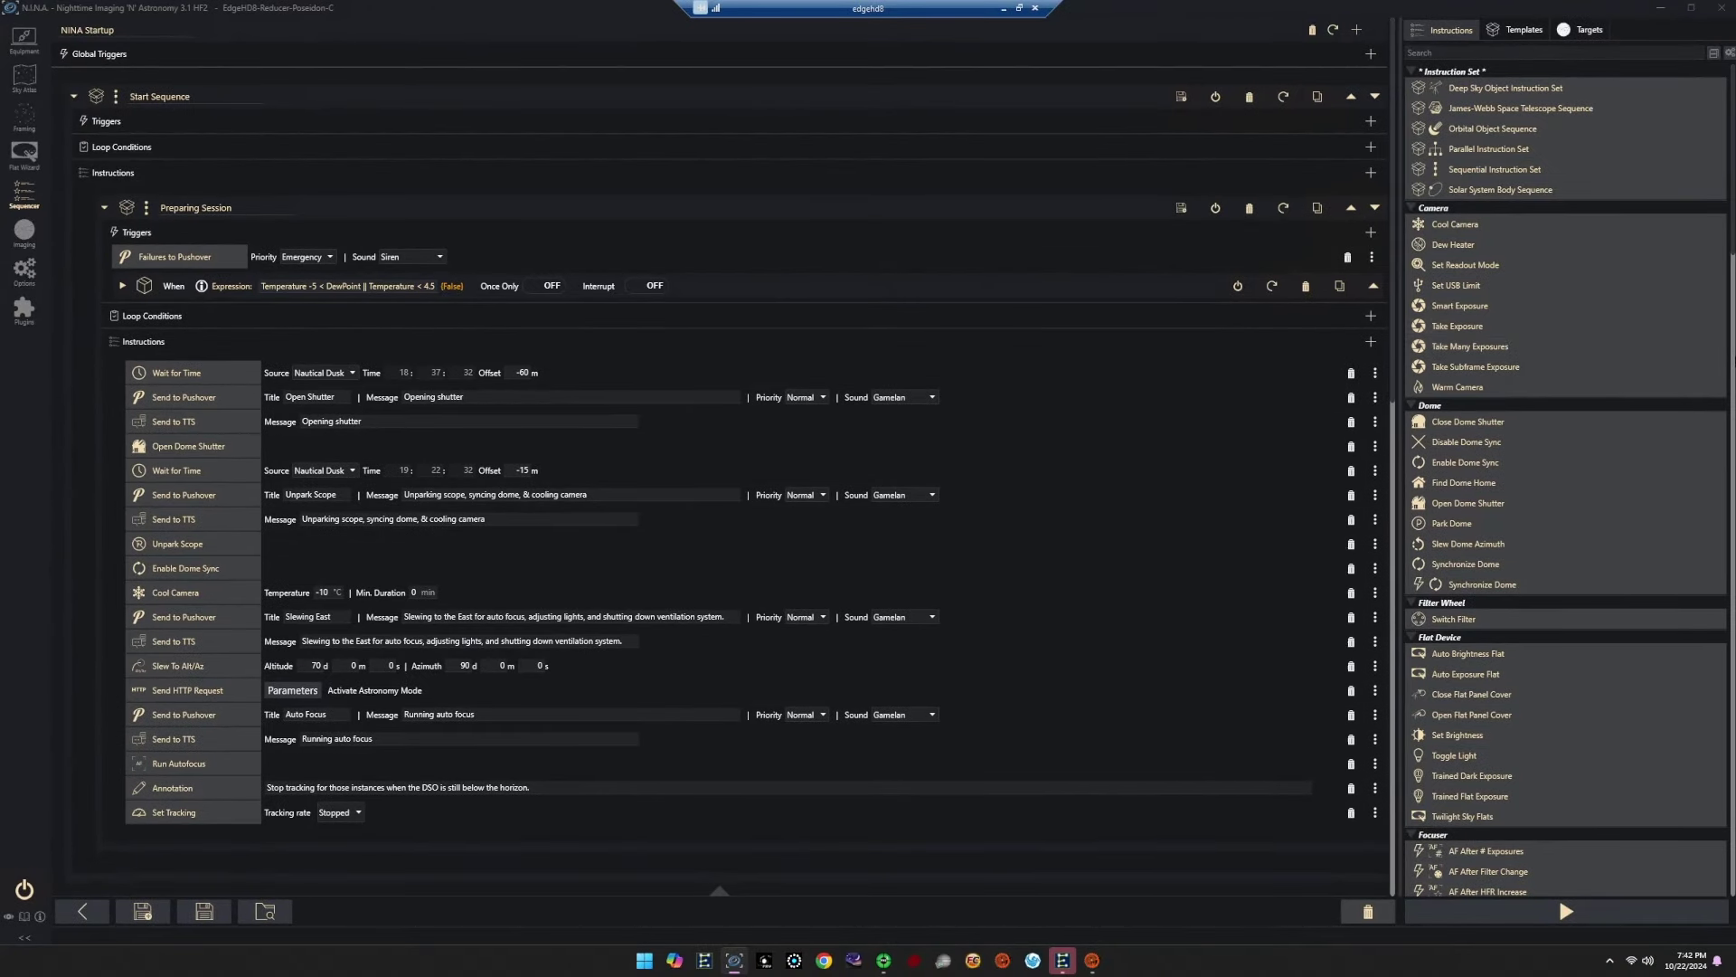
scroll(1569, 386, down, 8)
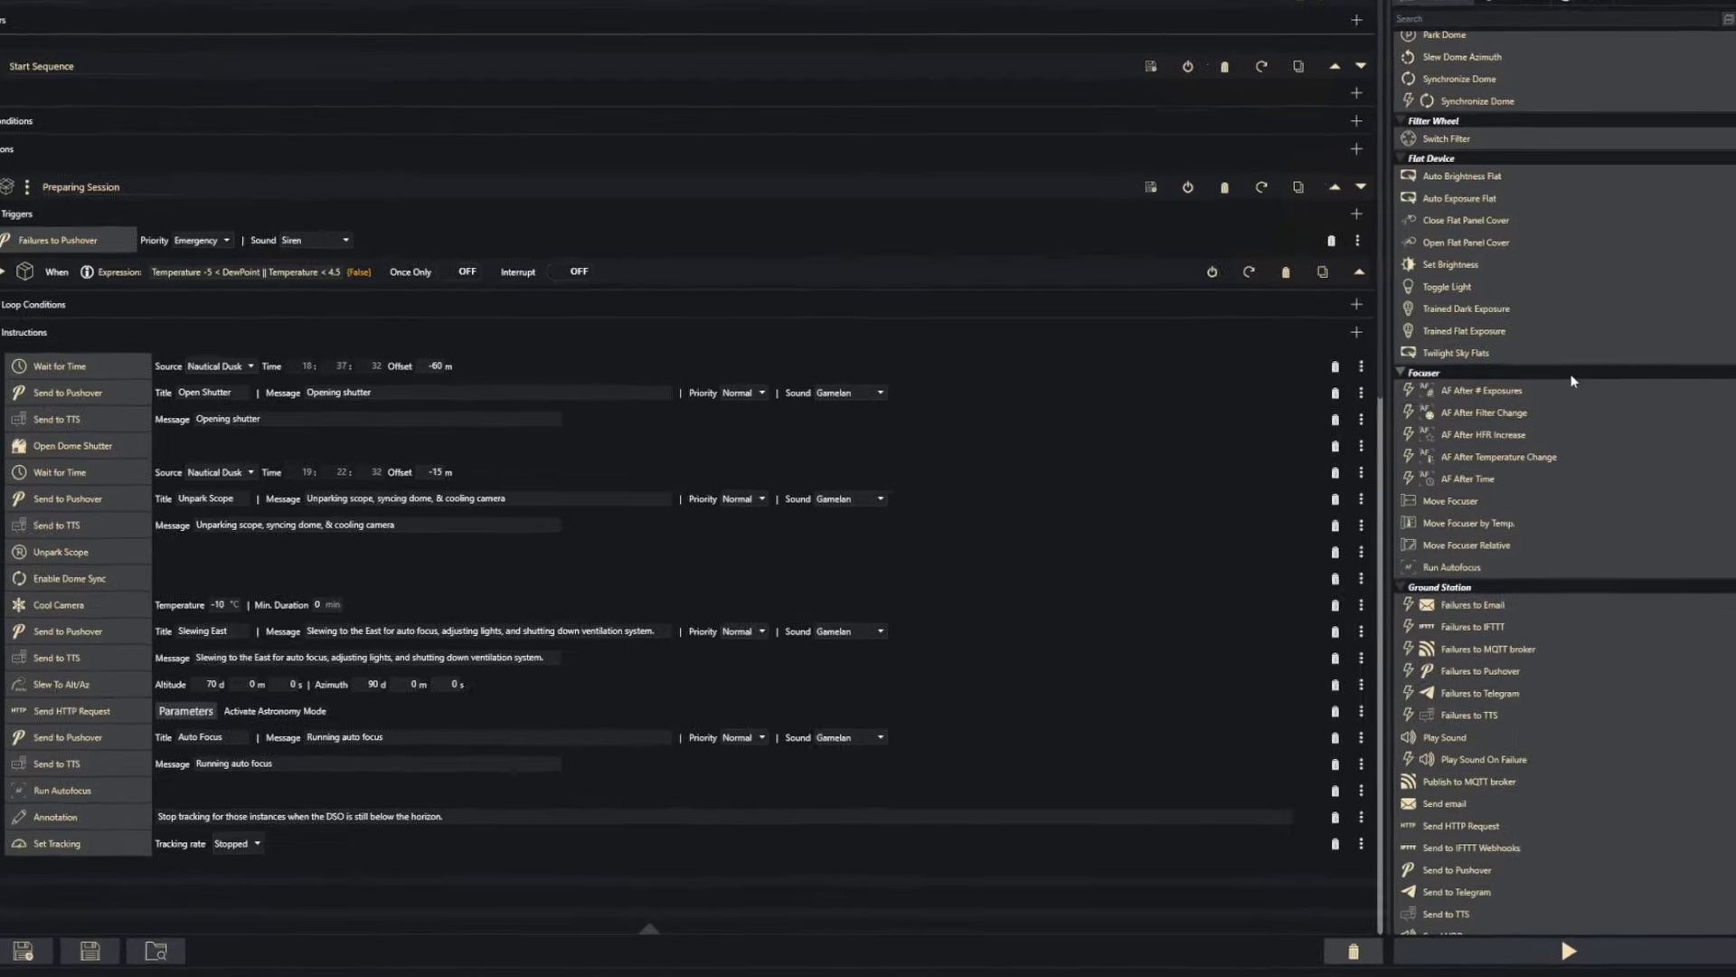
scroll(1573, 376, down, 5)
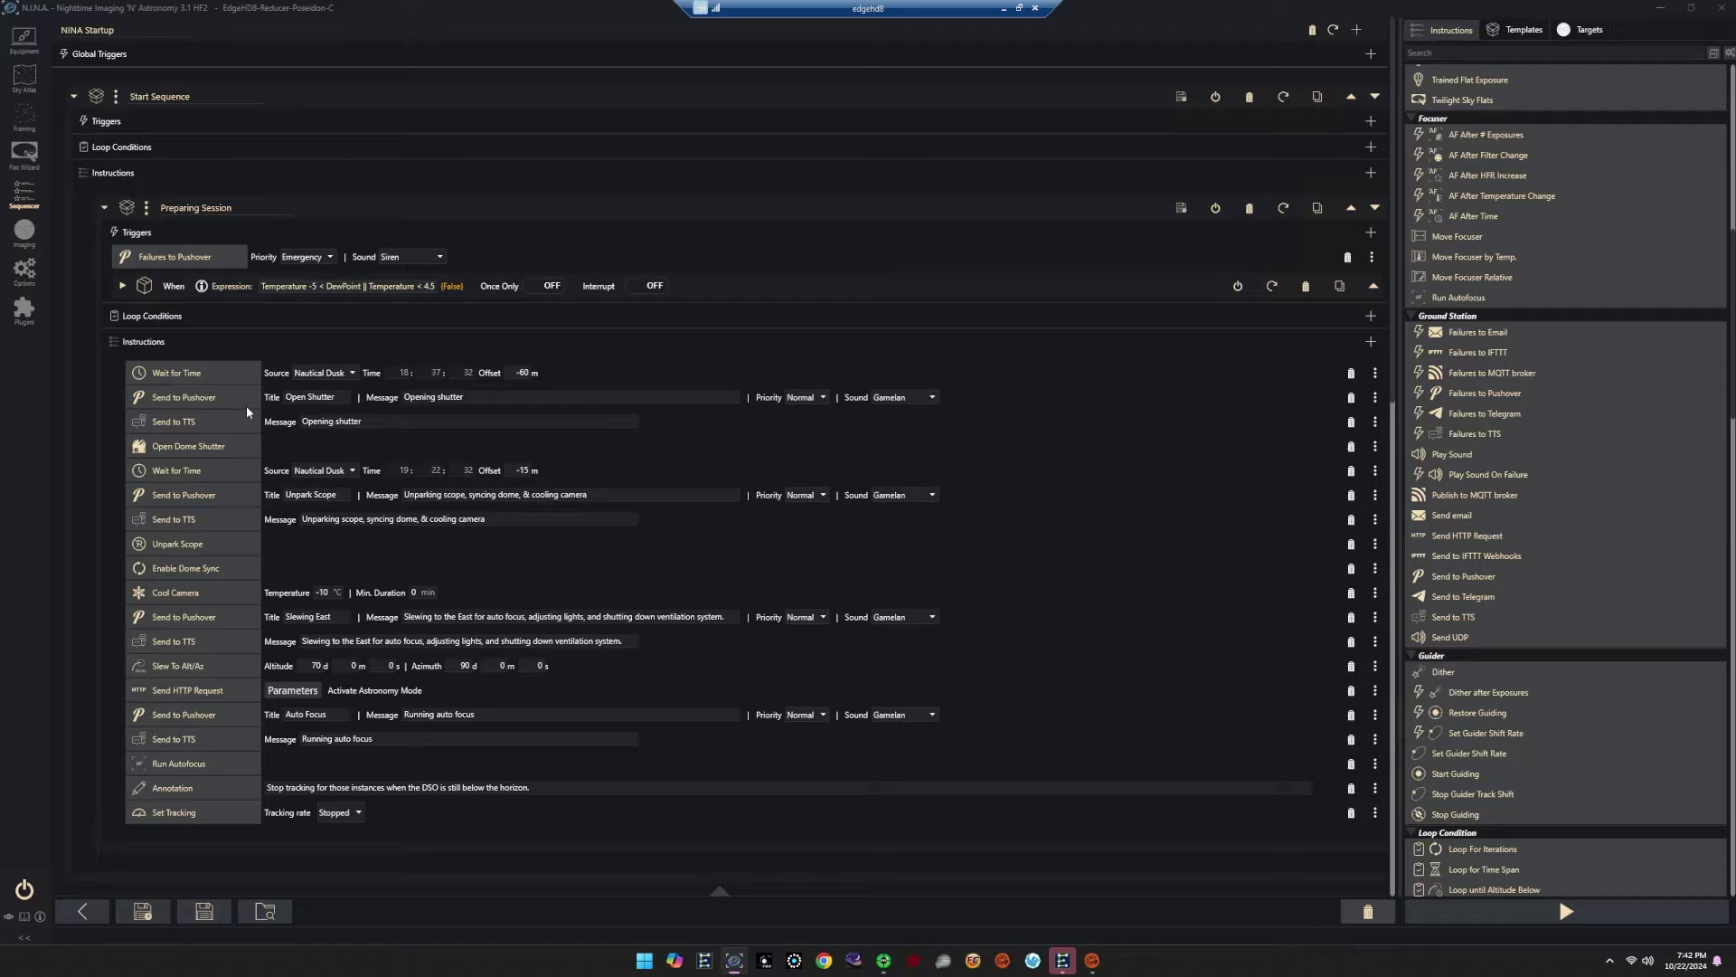
scroll(399, 545, down, 3)
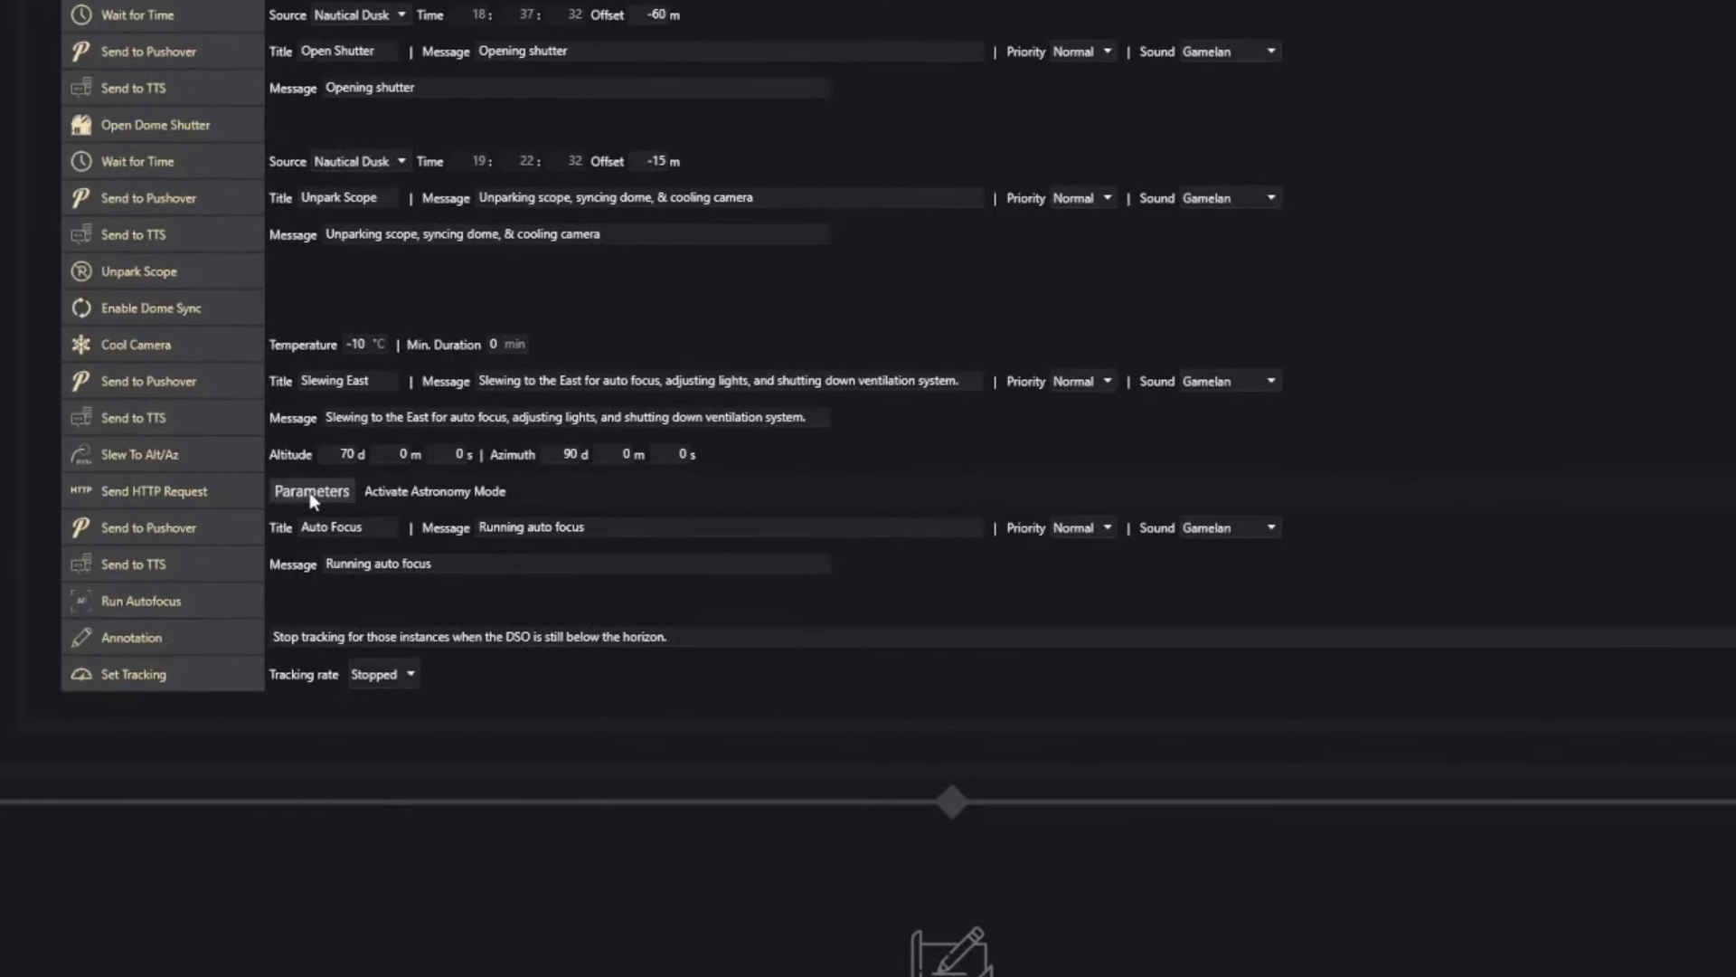
click(292, 495)
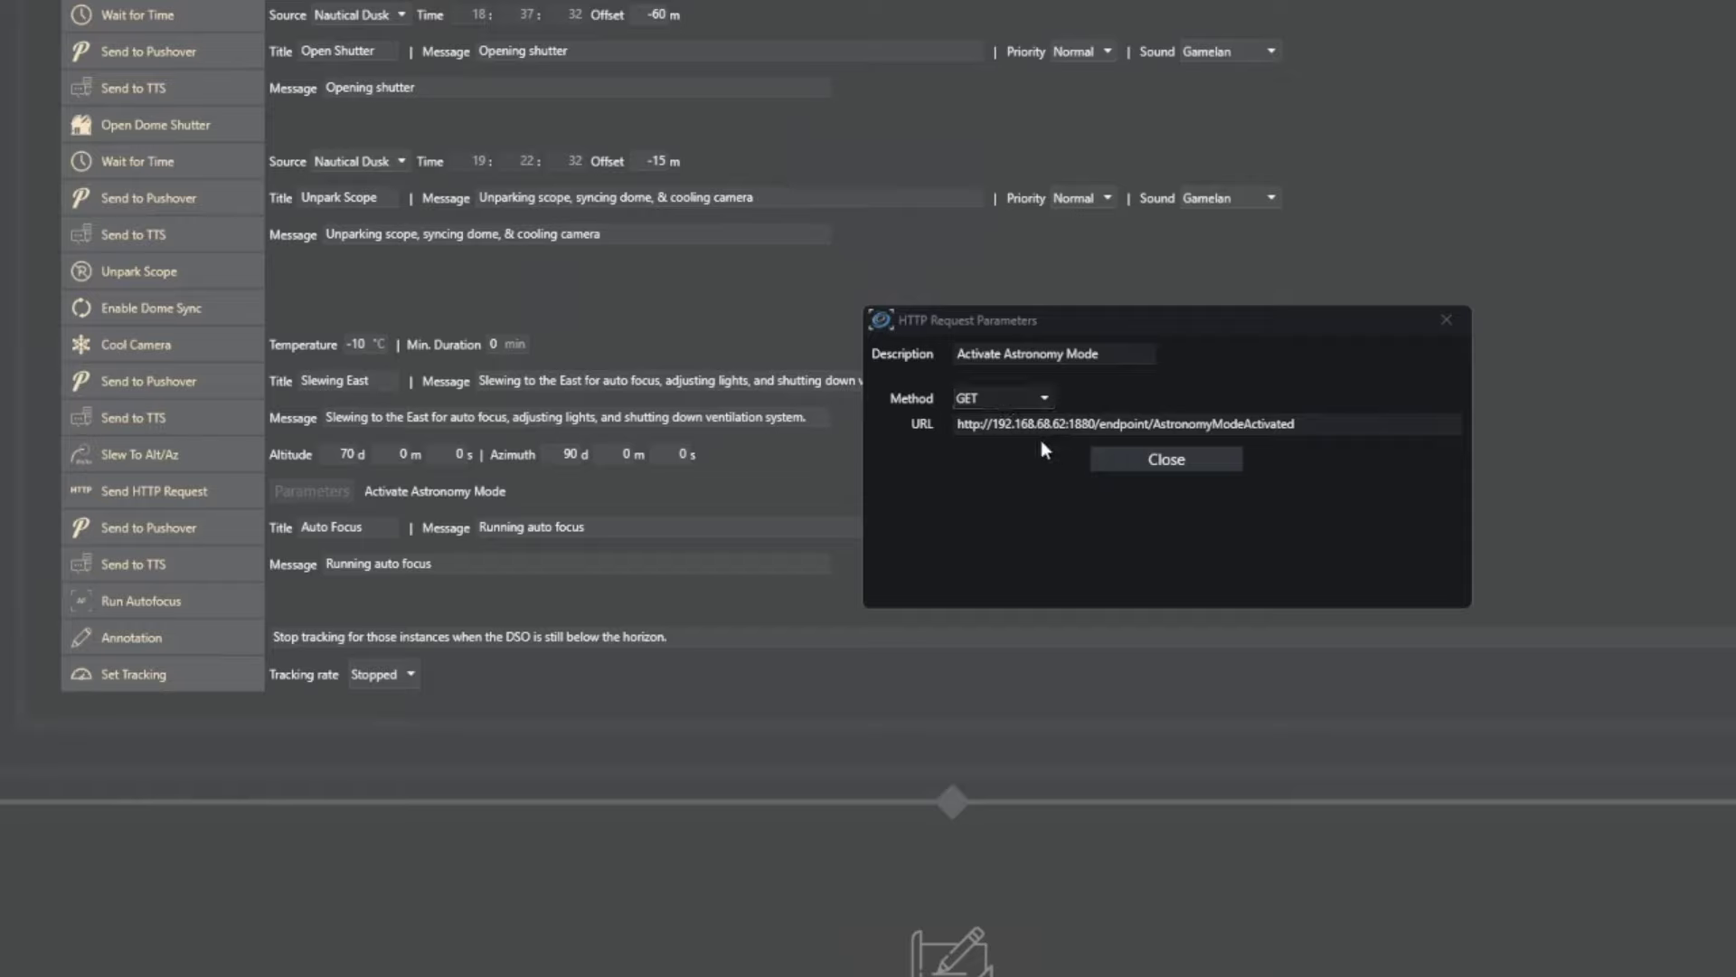
Check the GET URL to the AstronomyModeActivated endpoint, then close the request parameters.
triple_click(1008, 424)
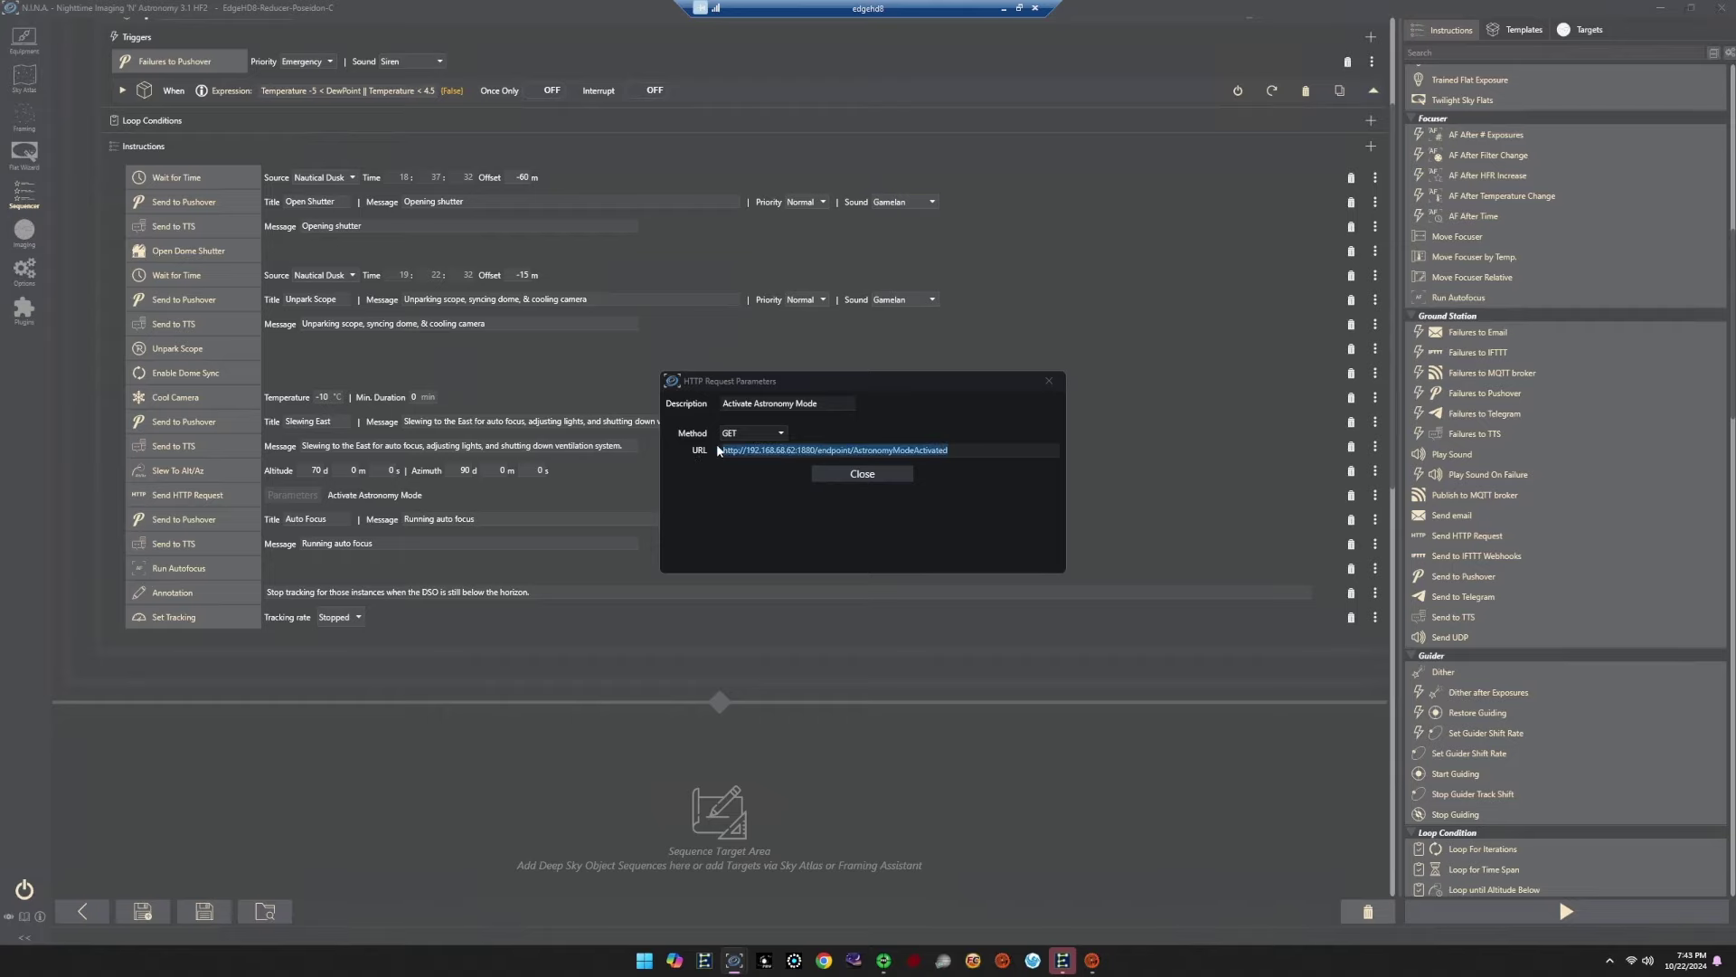
click(862, 473)
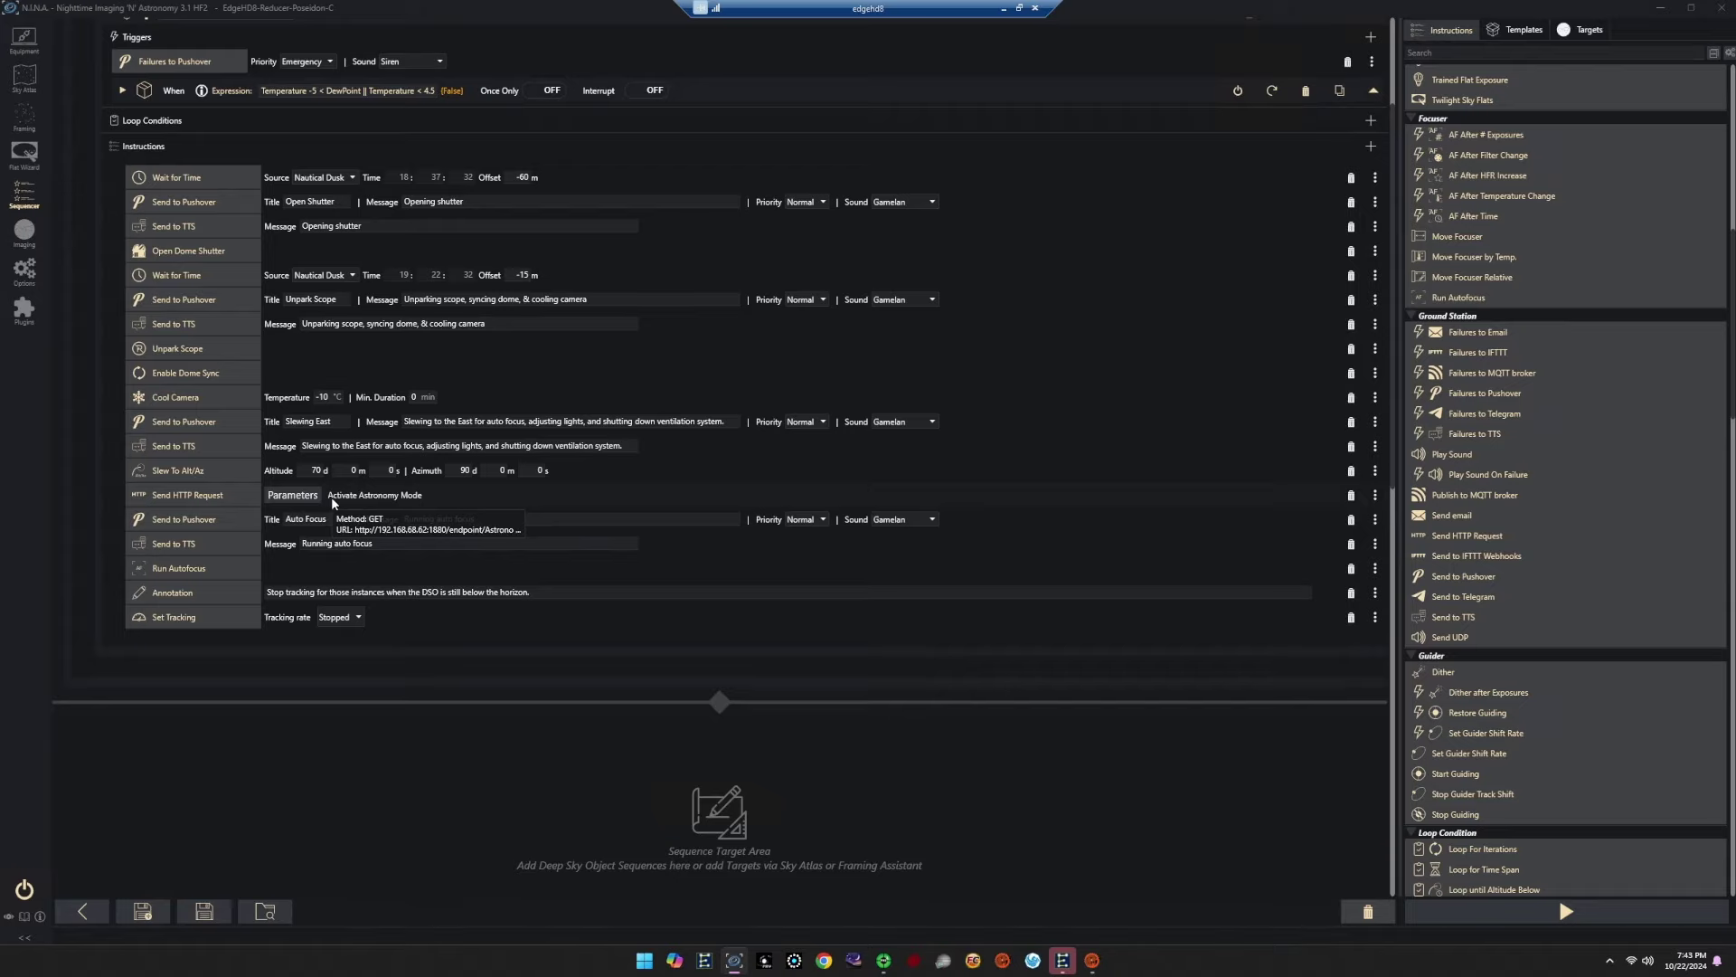
Scroll down to the End Sequence Shutdown set holding the Deactivate Astronomy Mode request.
scroll(767, 515, down, 10)
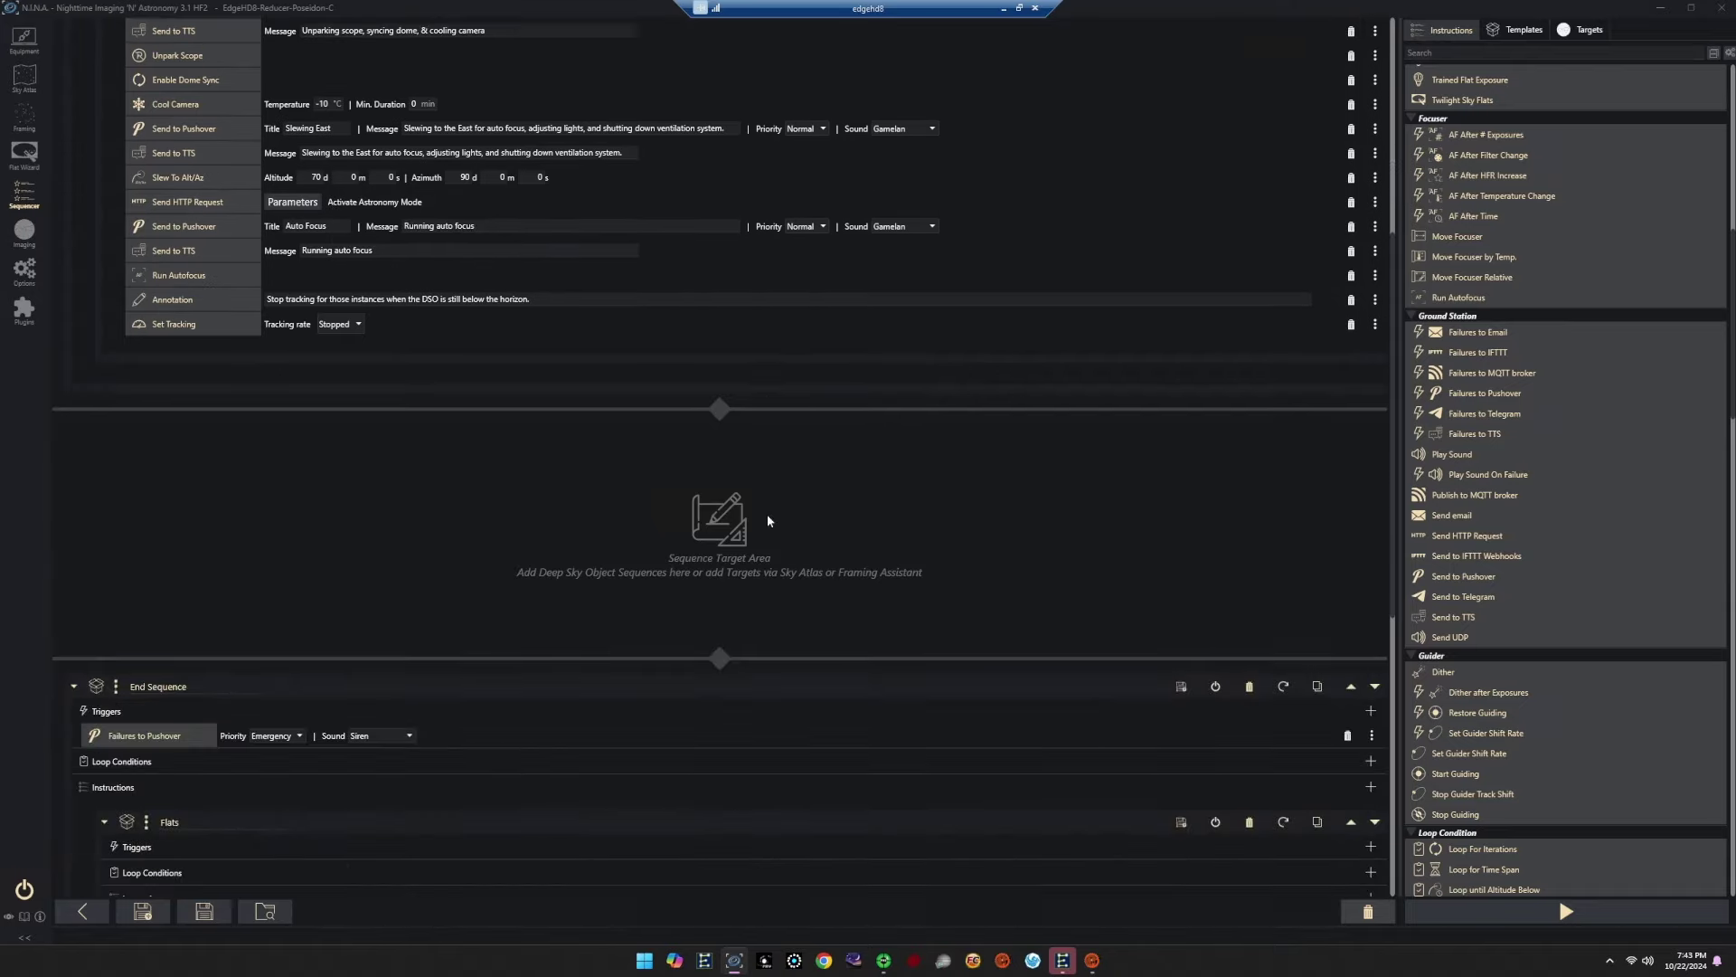
scroll(768, 520, down, 3)
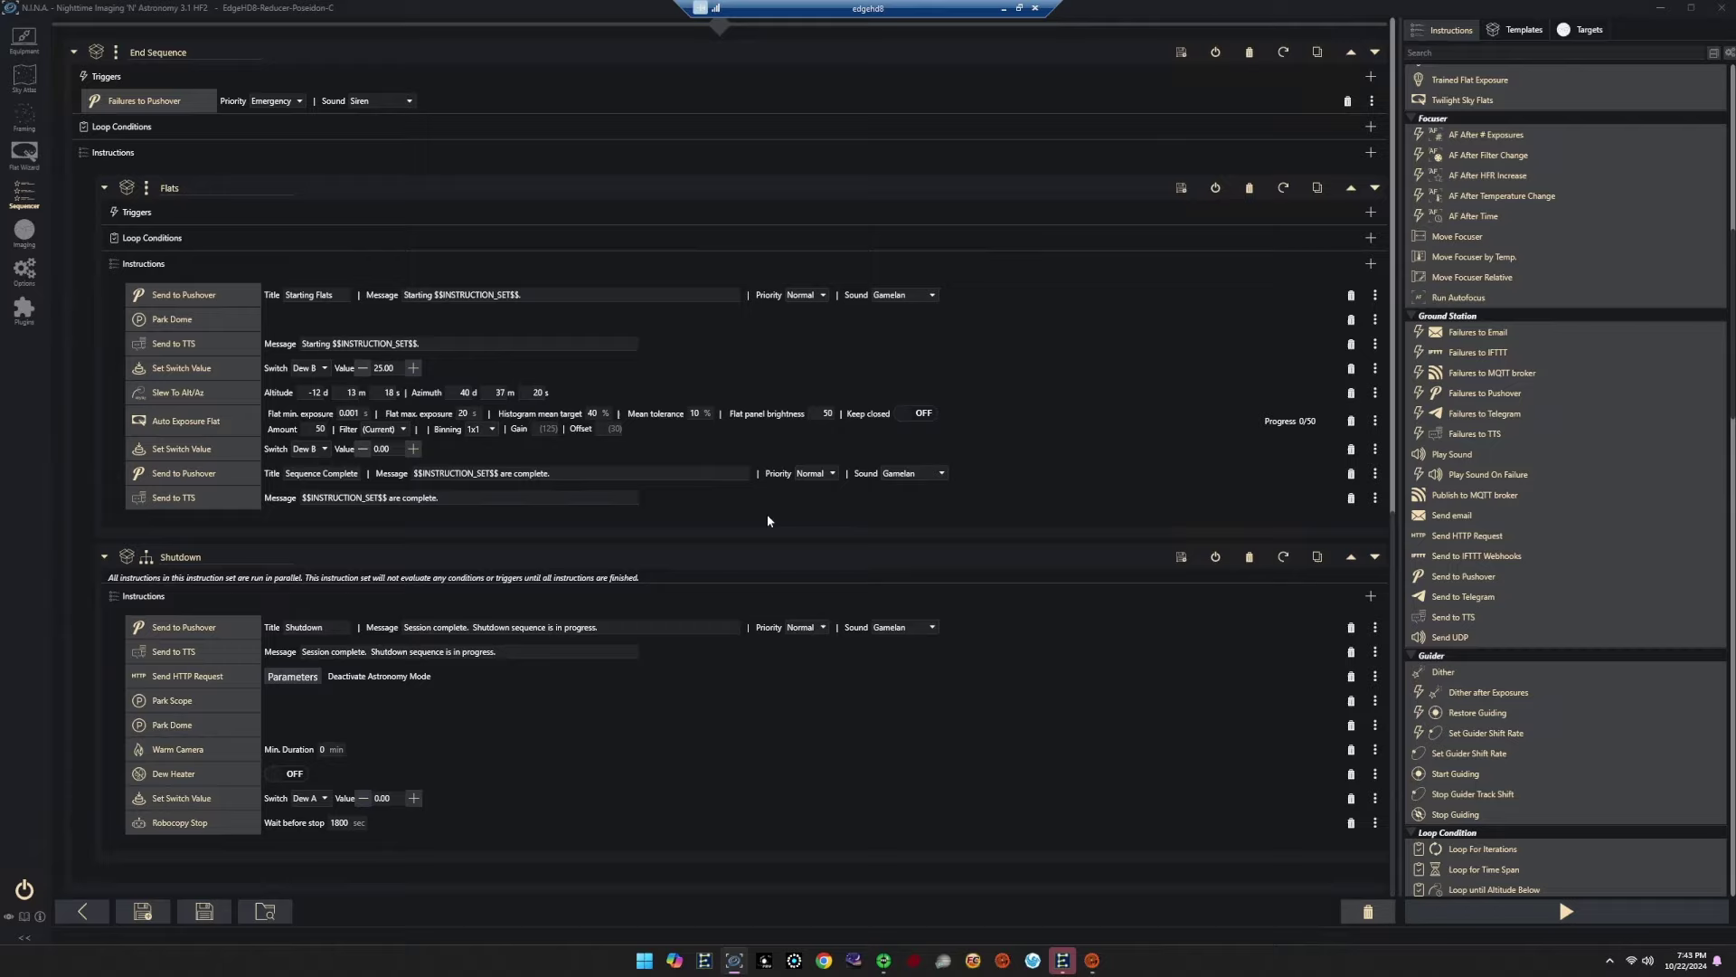